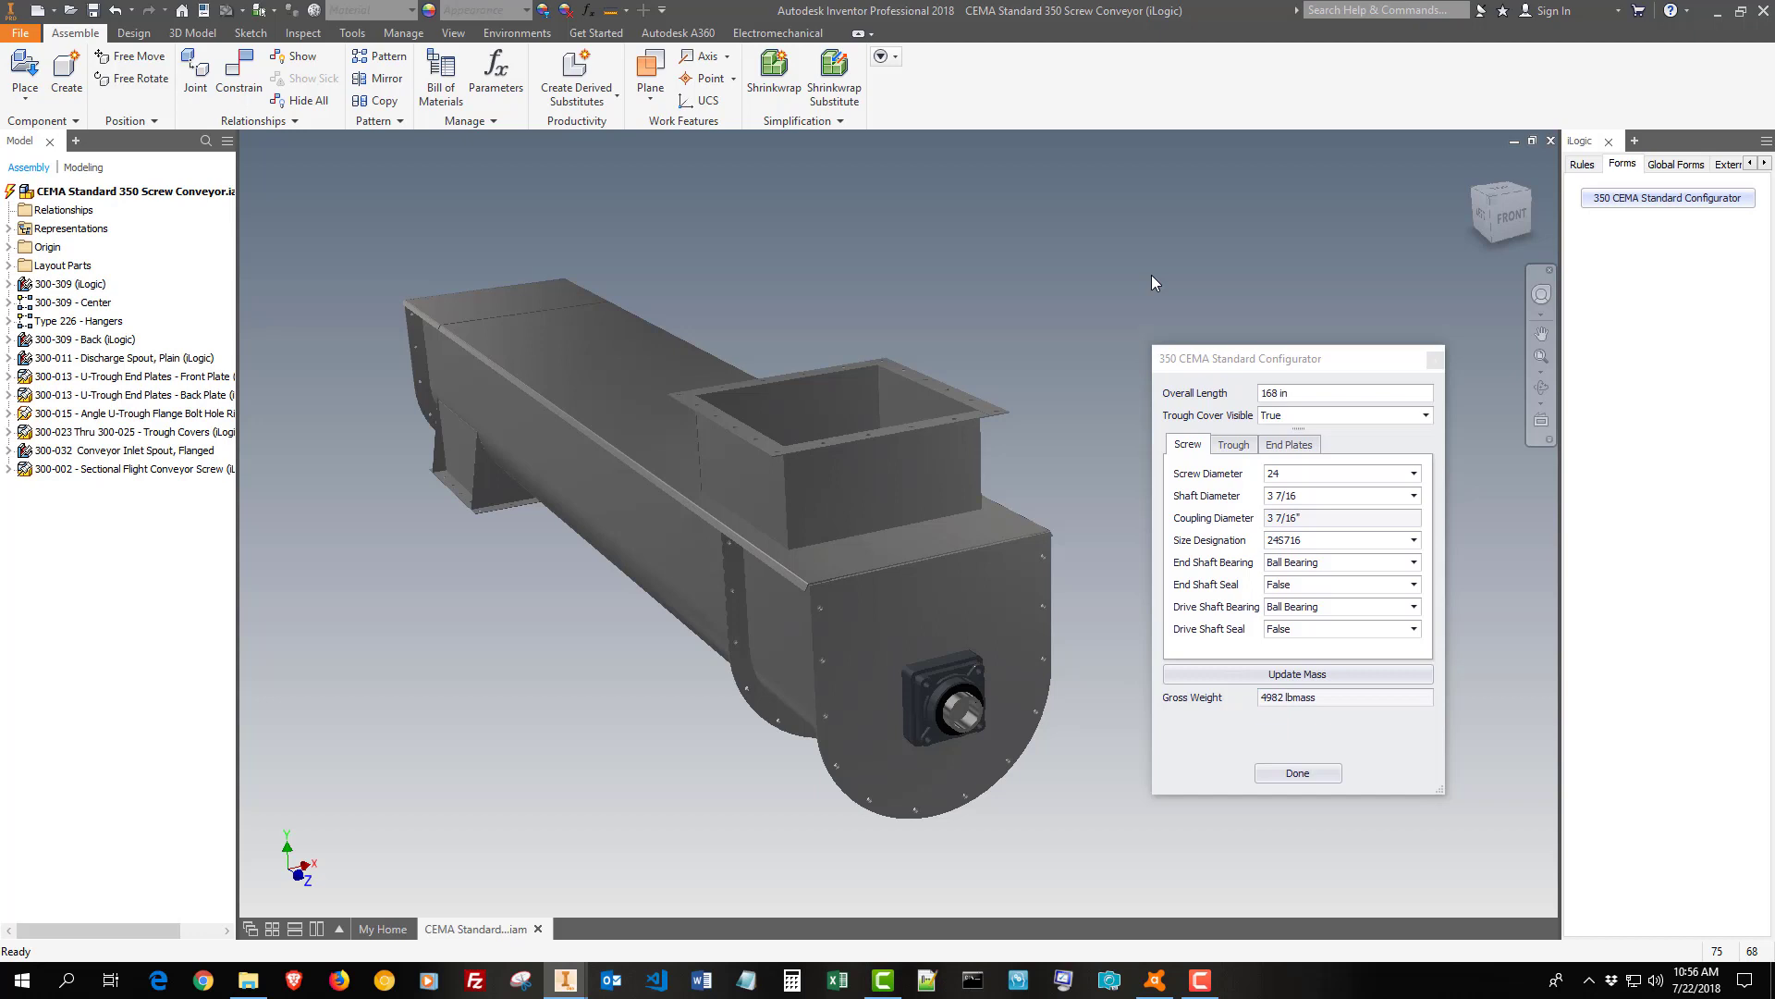
scroll(1151, 274, "up", 8)
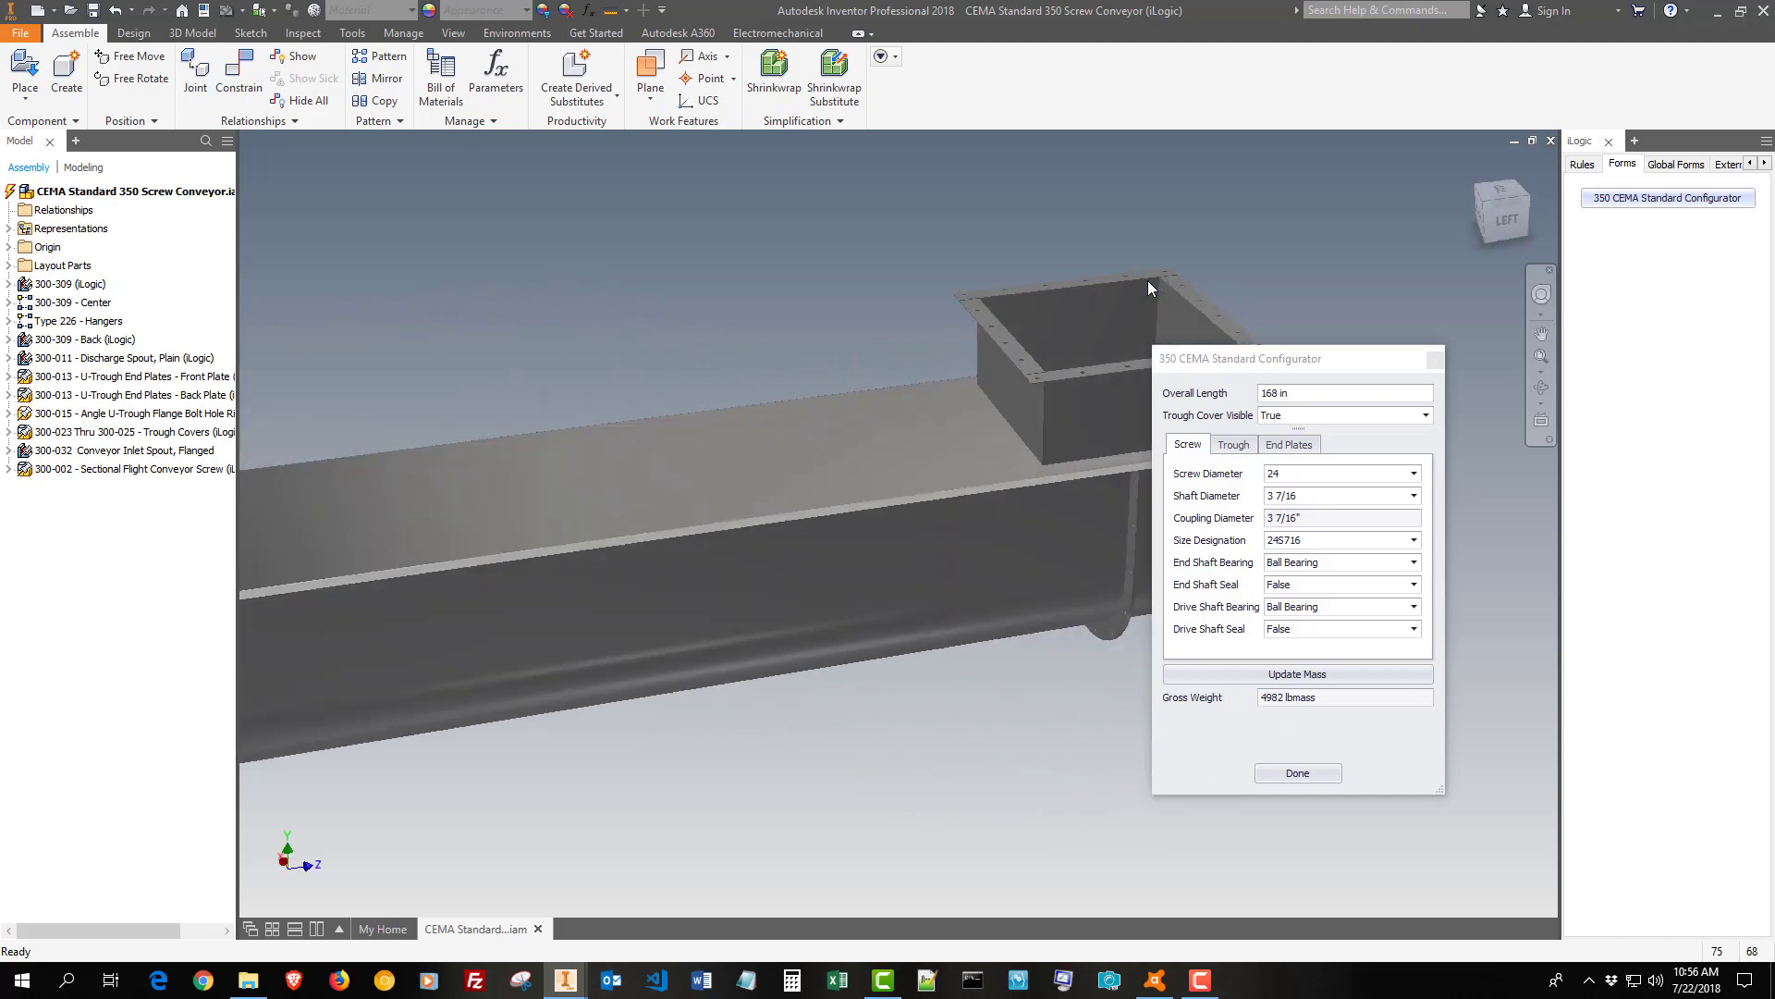
- Orbit the conveyor to view its full length and move the configurator window aside
middle_click_drag(1148, 280, 1081, 504, "shift")
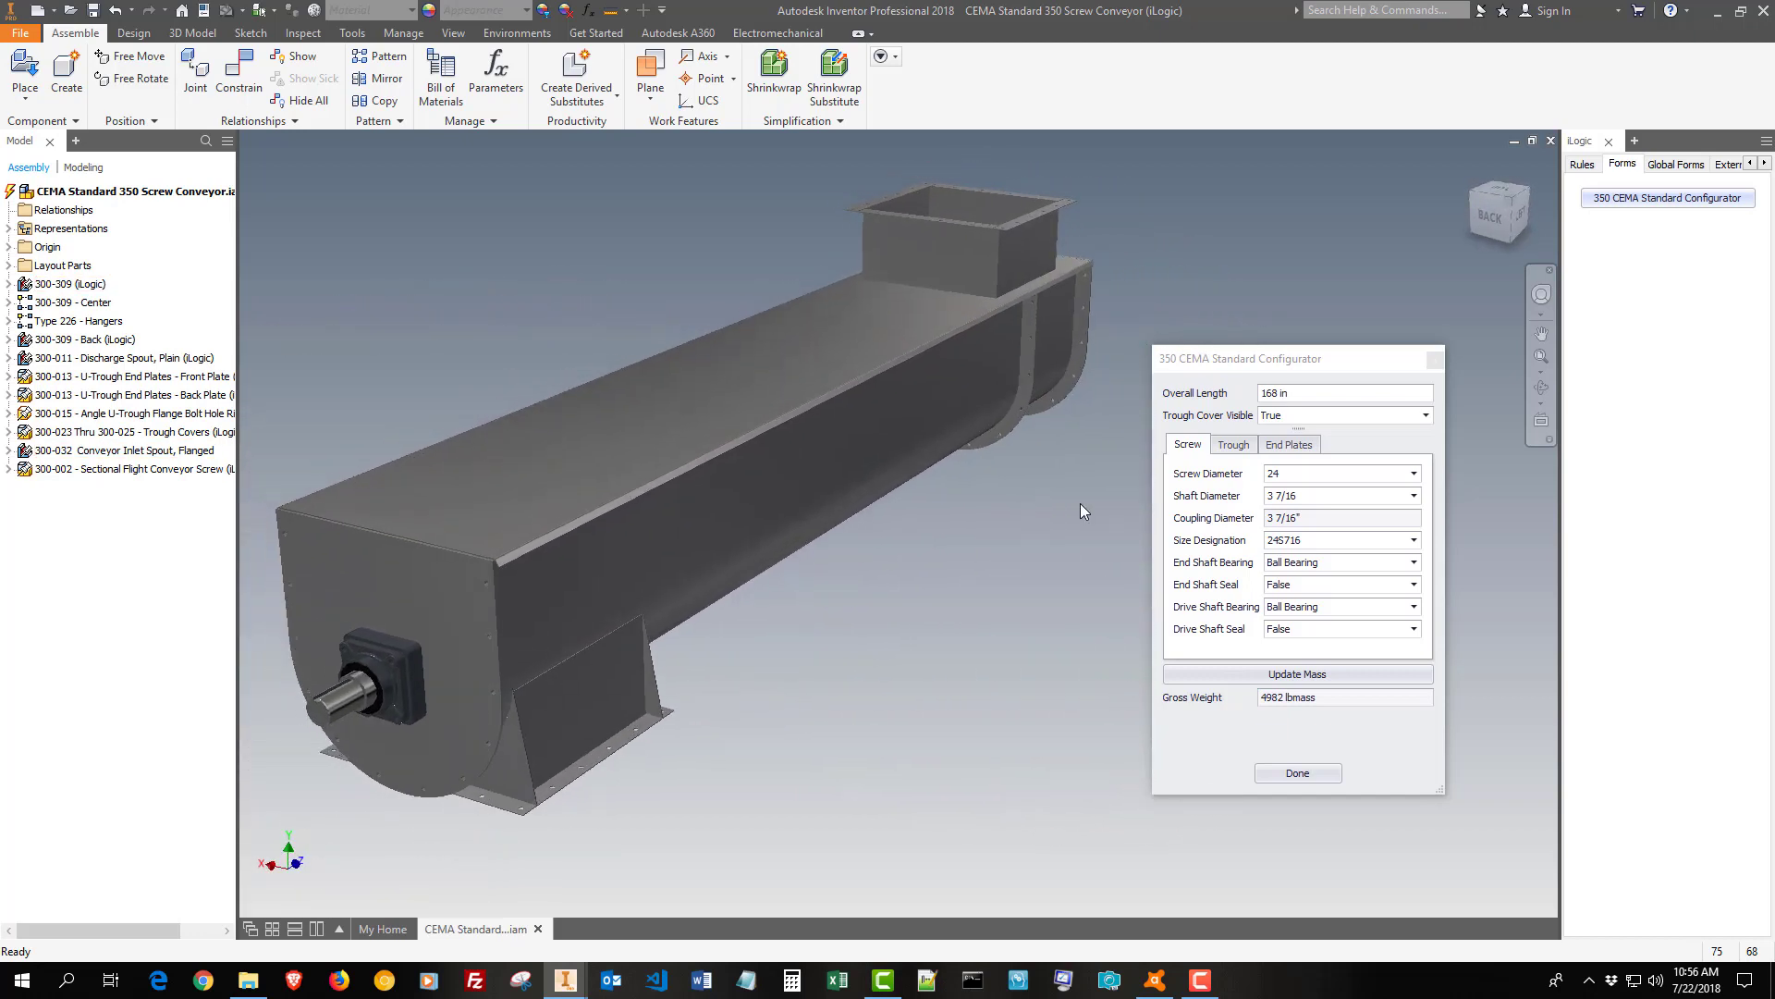
scroll(1081, 503, "up", 2)
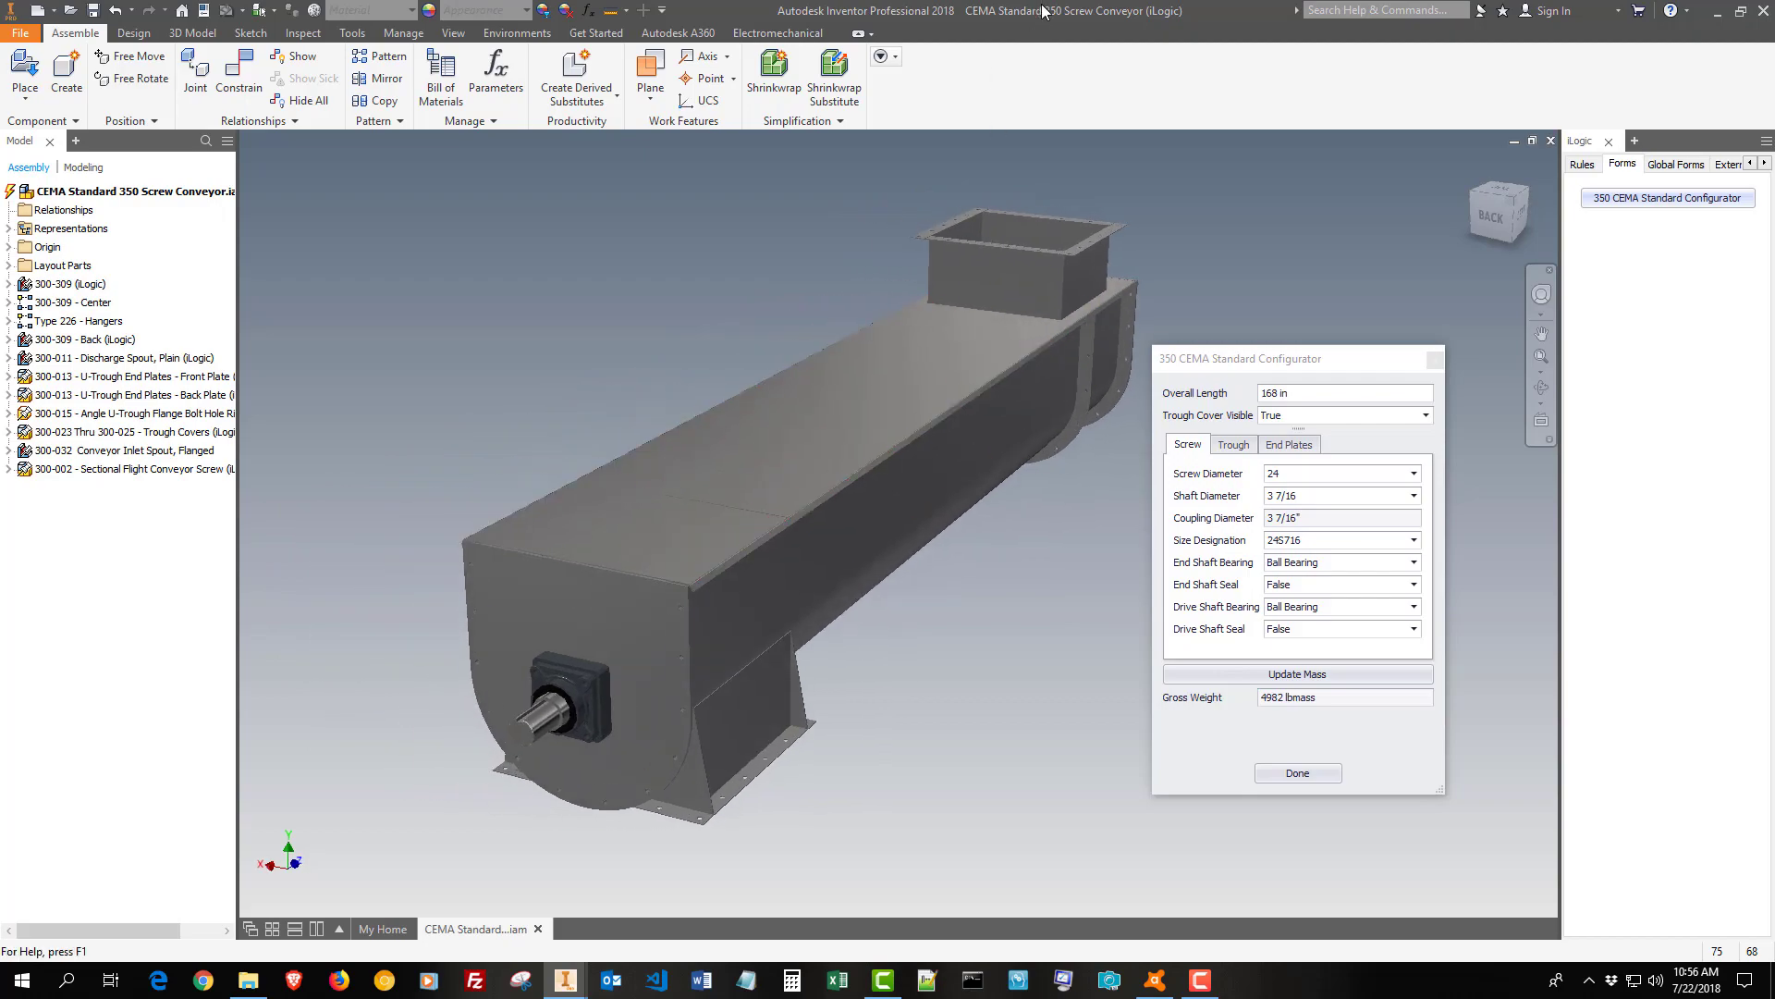
middle_click_drag(730, 379, 706, 366, "shift")
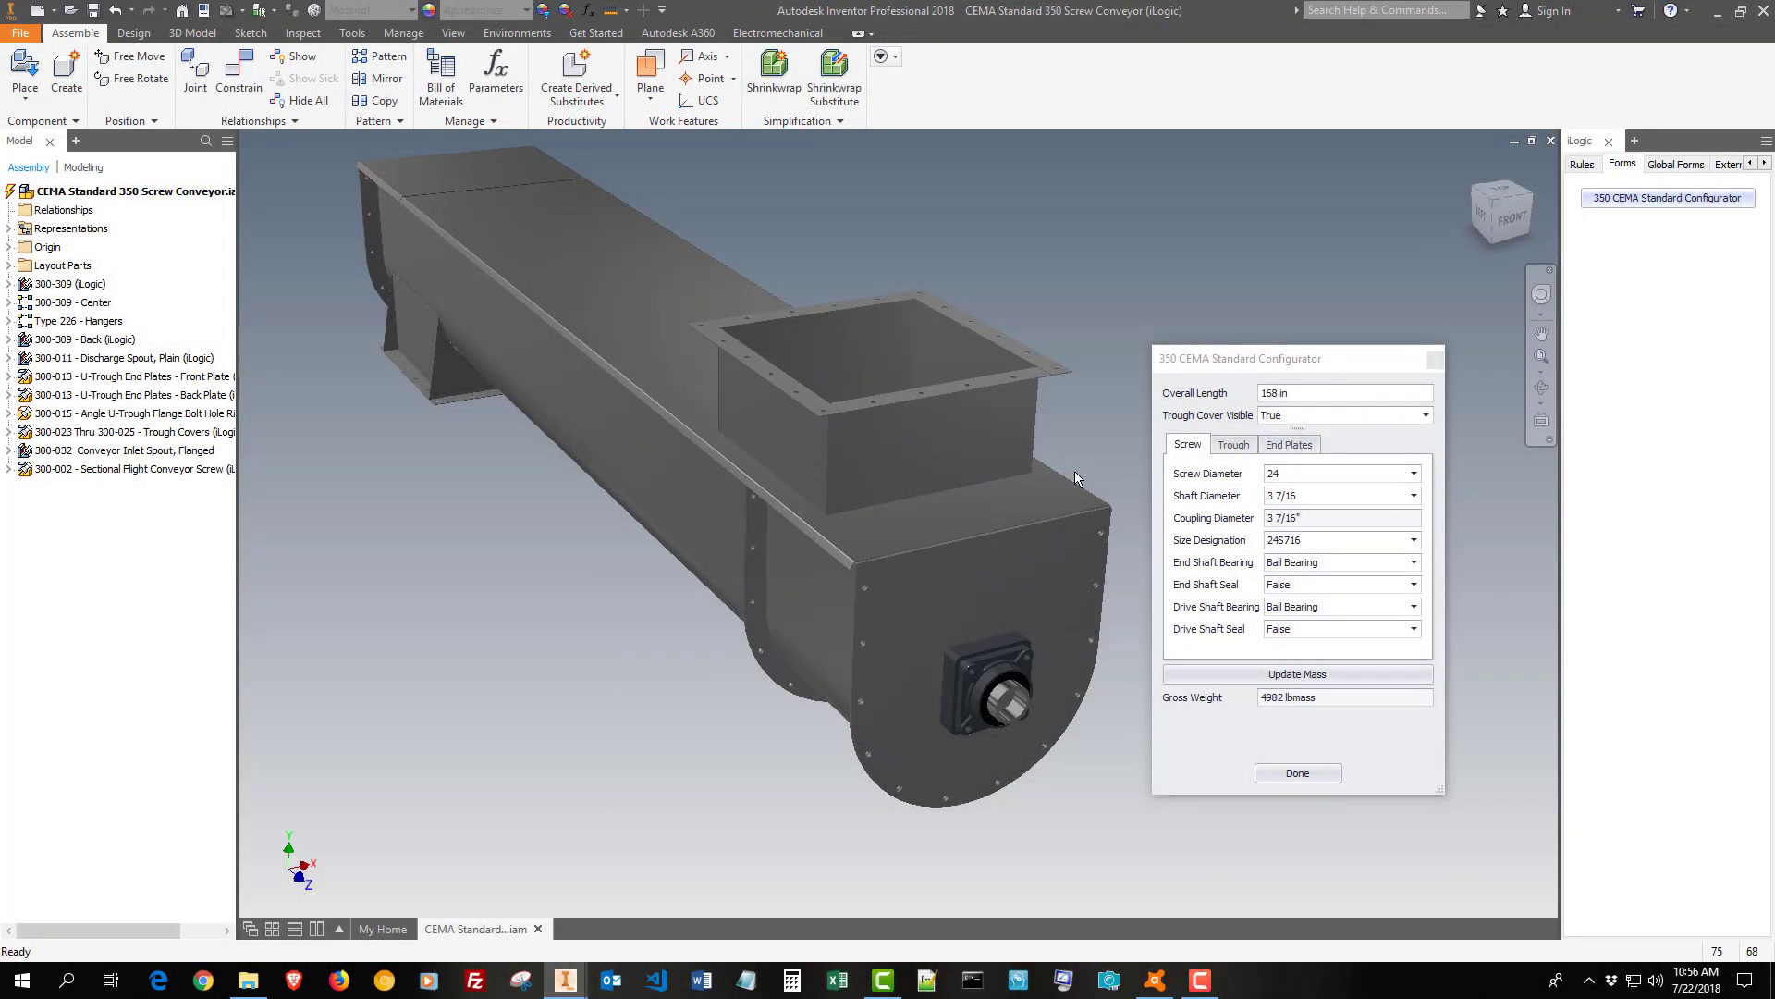
middle_click_drag(1075, 470, 1087, 340, "shift")
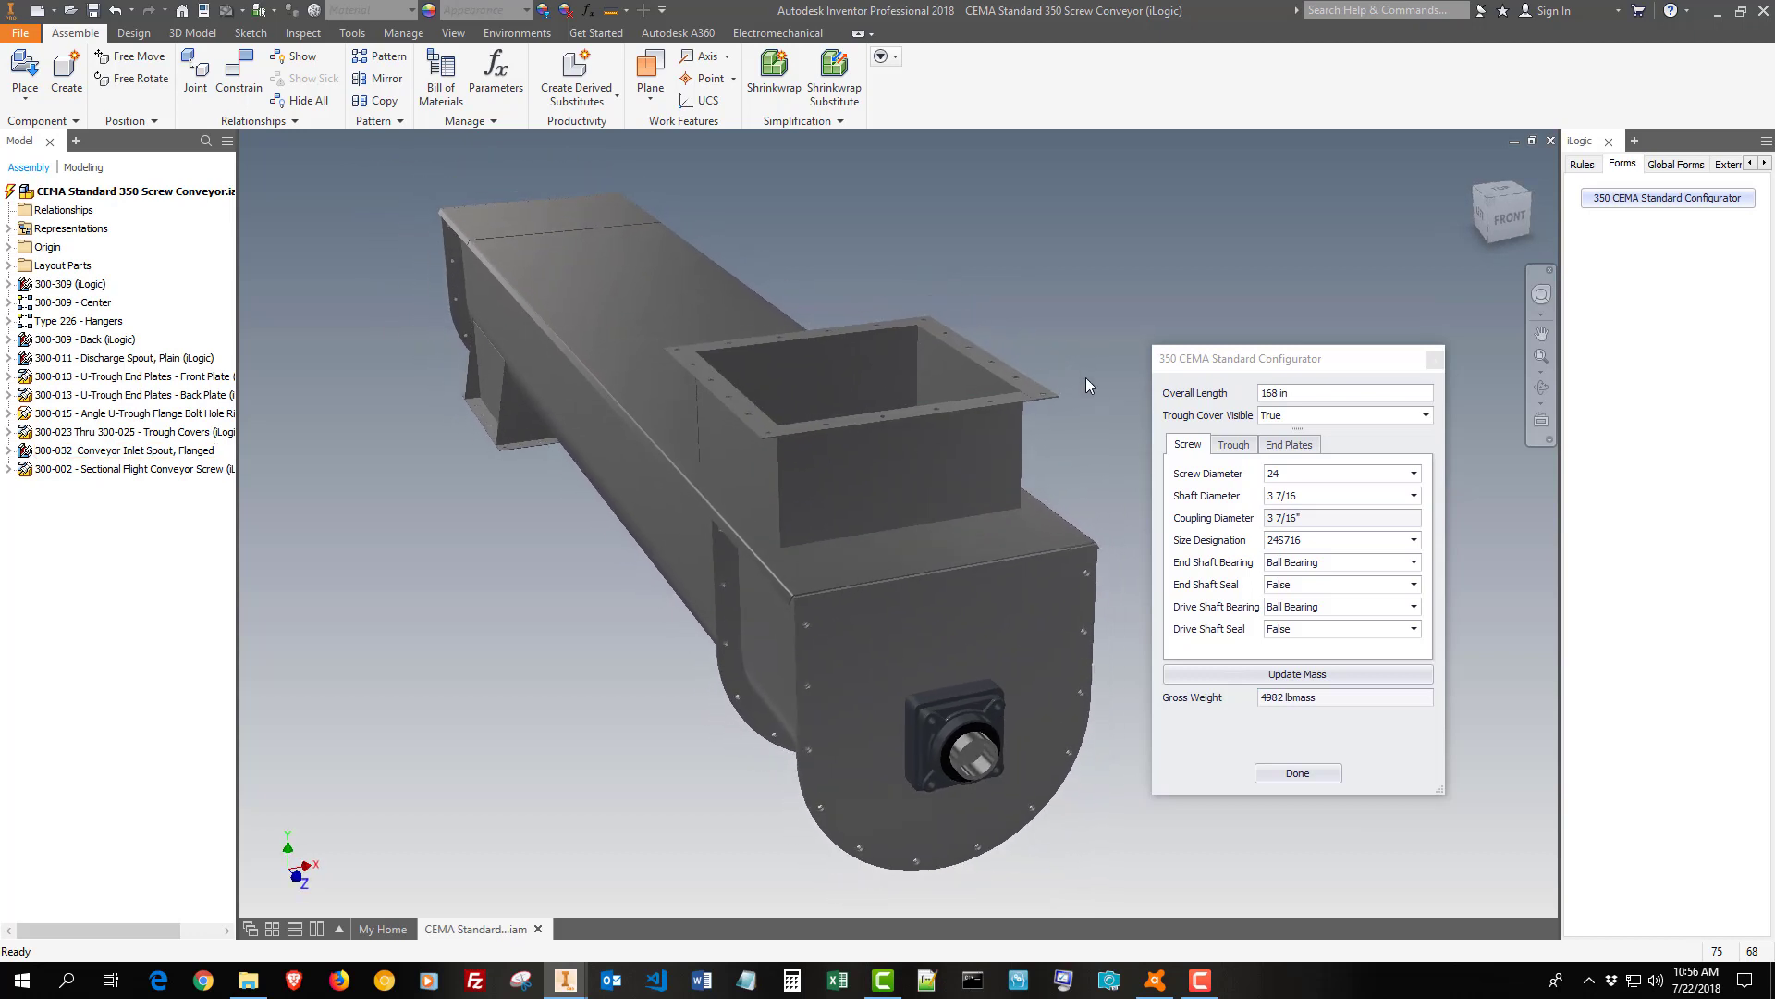
left_click_drag(1305, 360, 1352, 361)
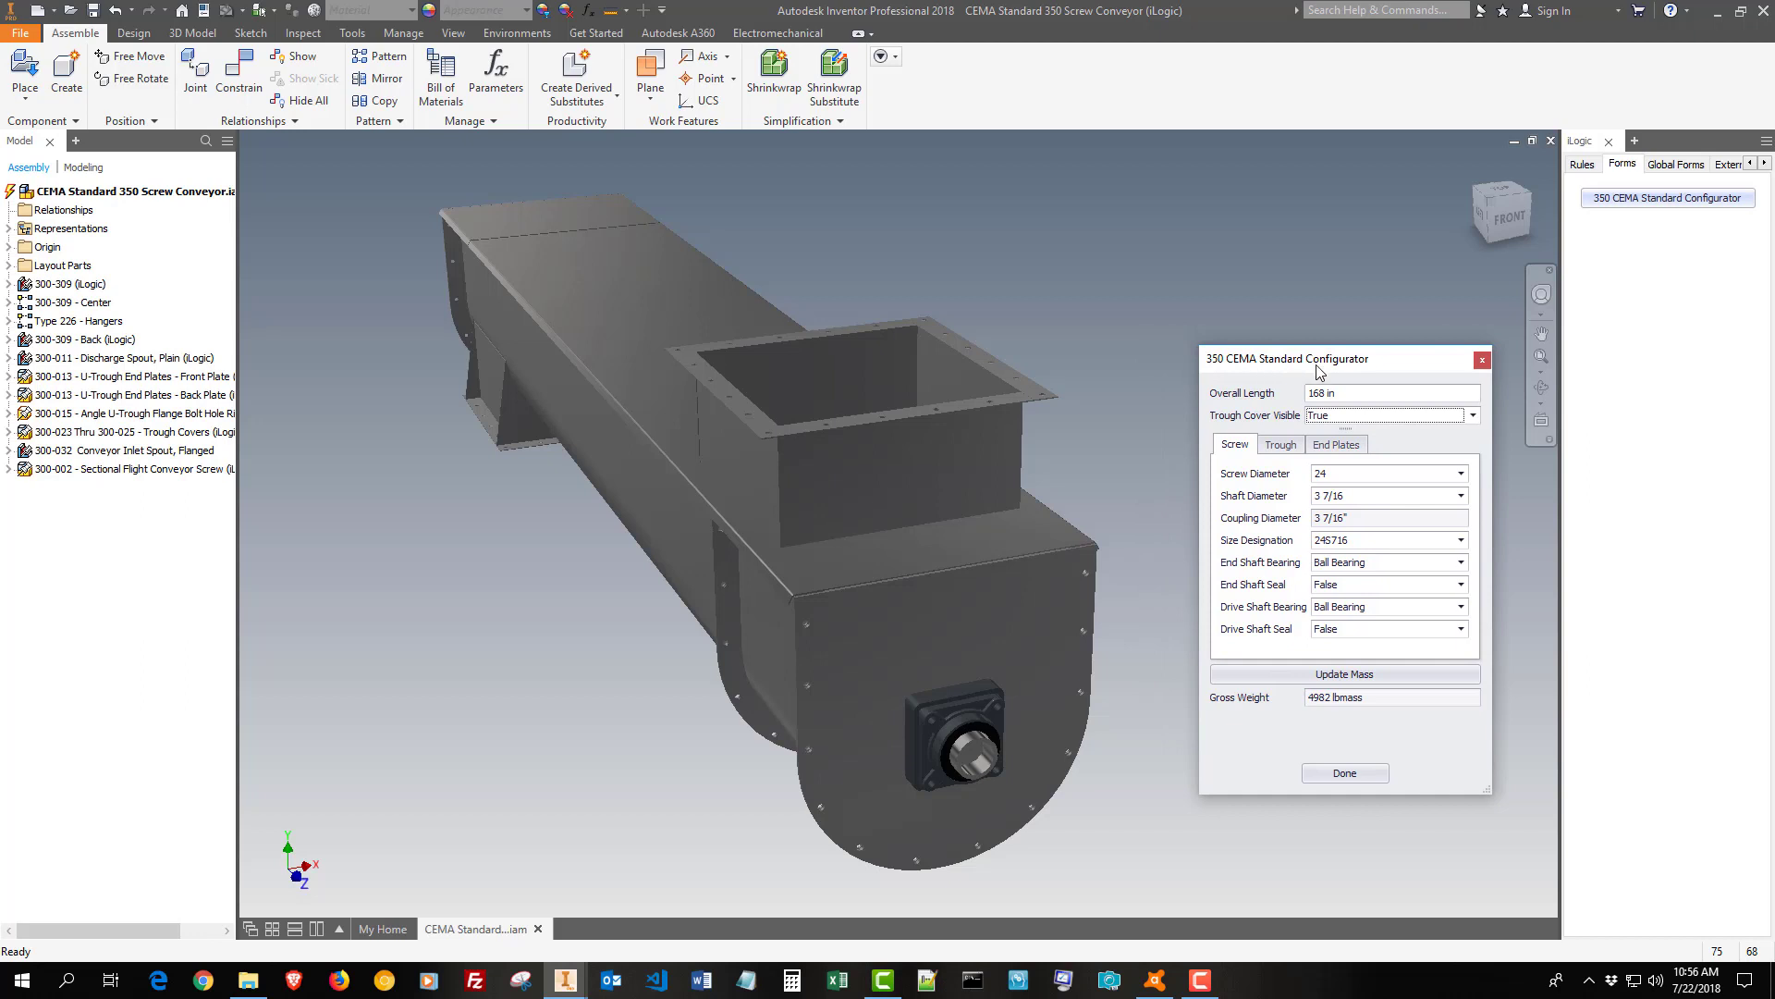
left_click_drag(1359, 369, 1366, 366)
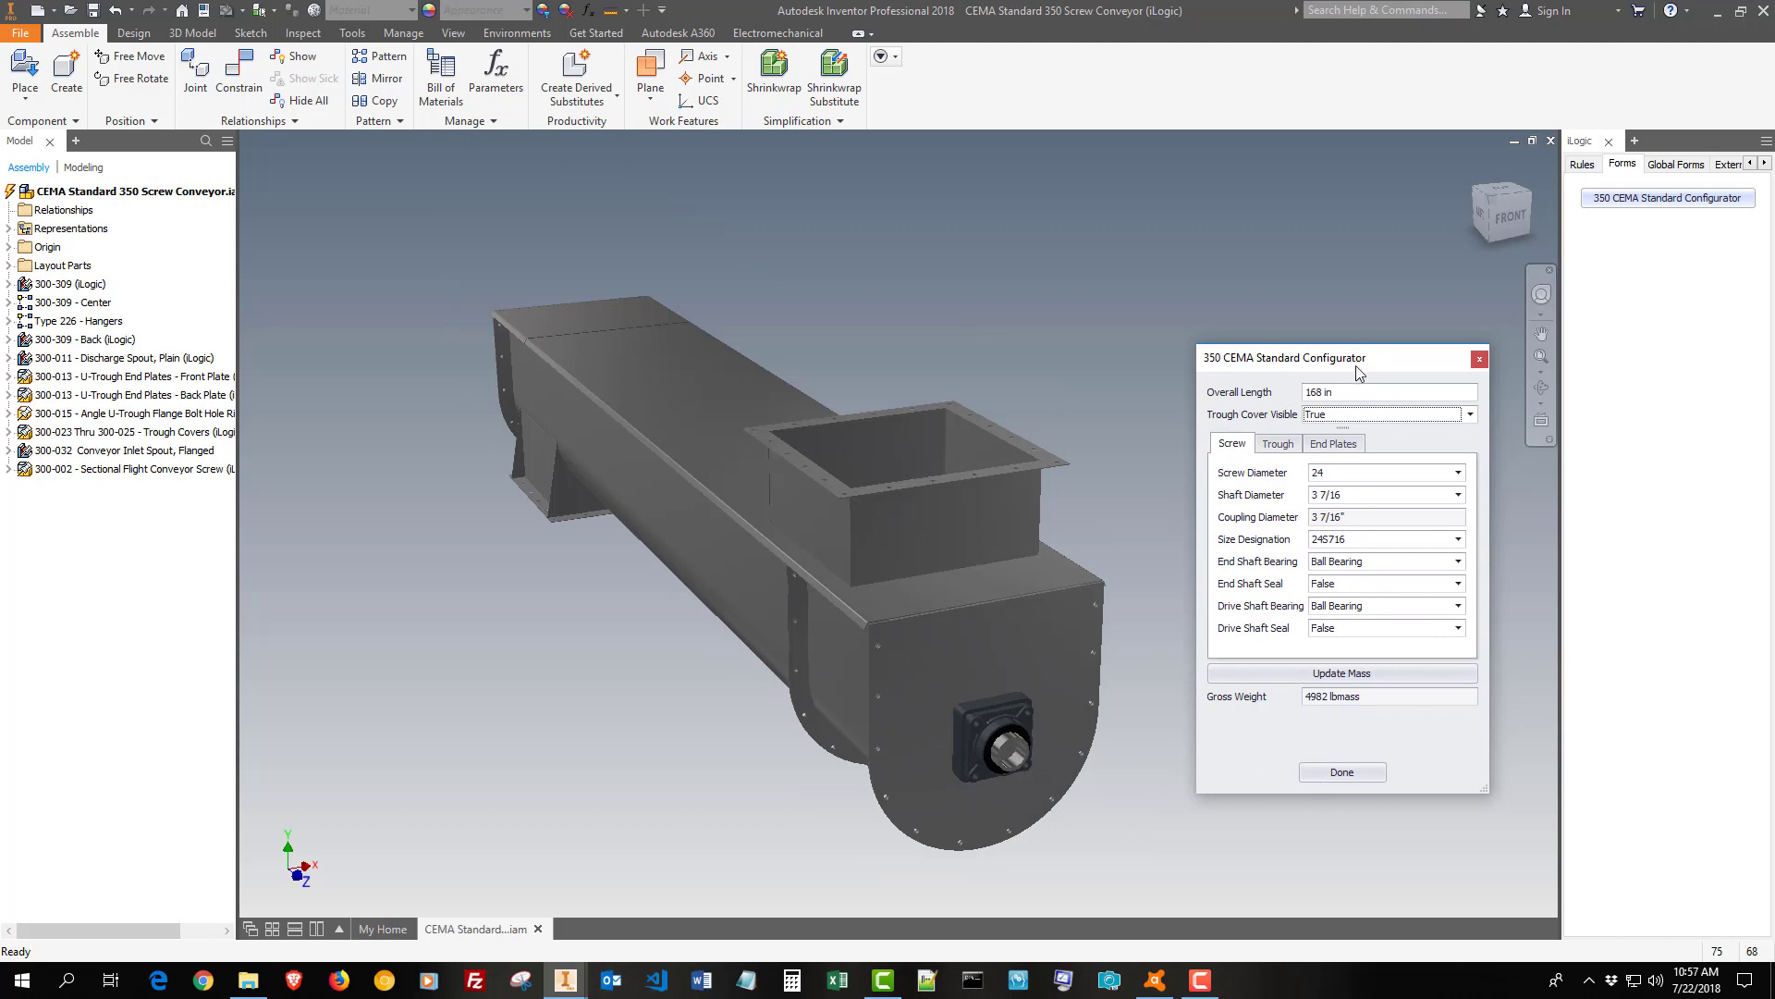
left_click(1089, 500)
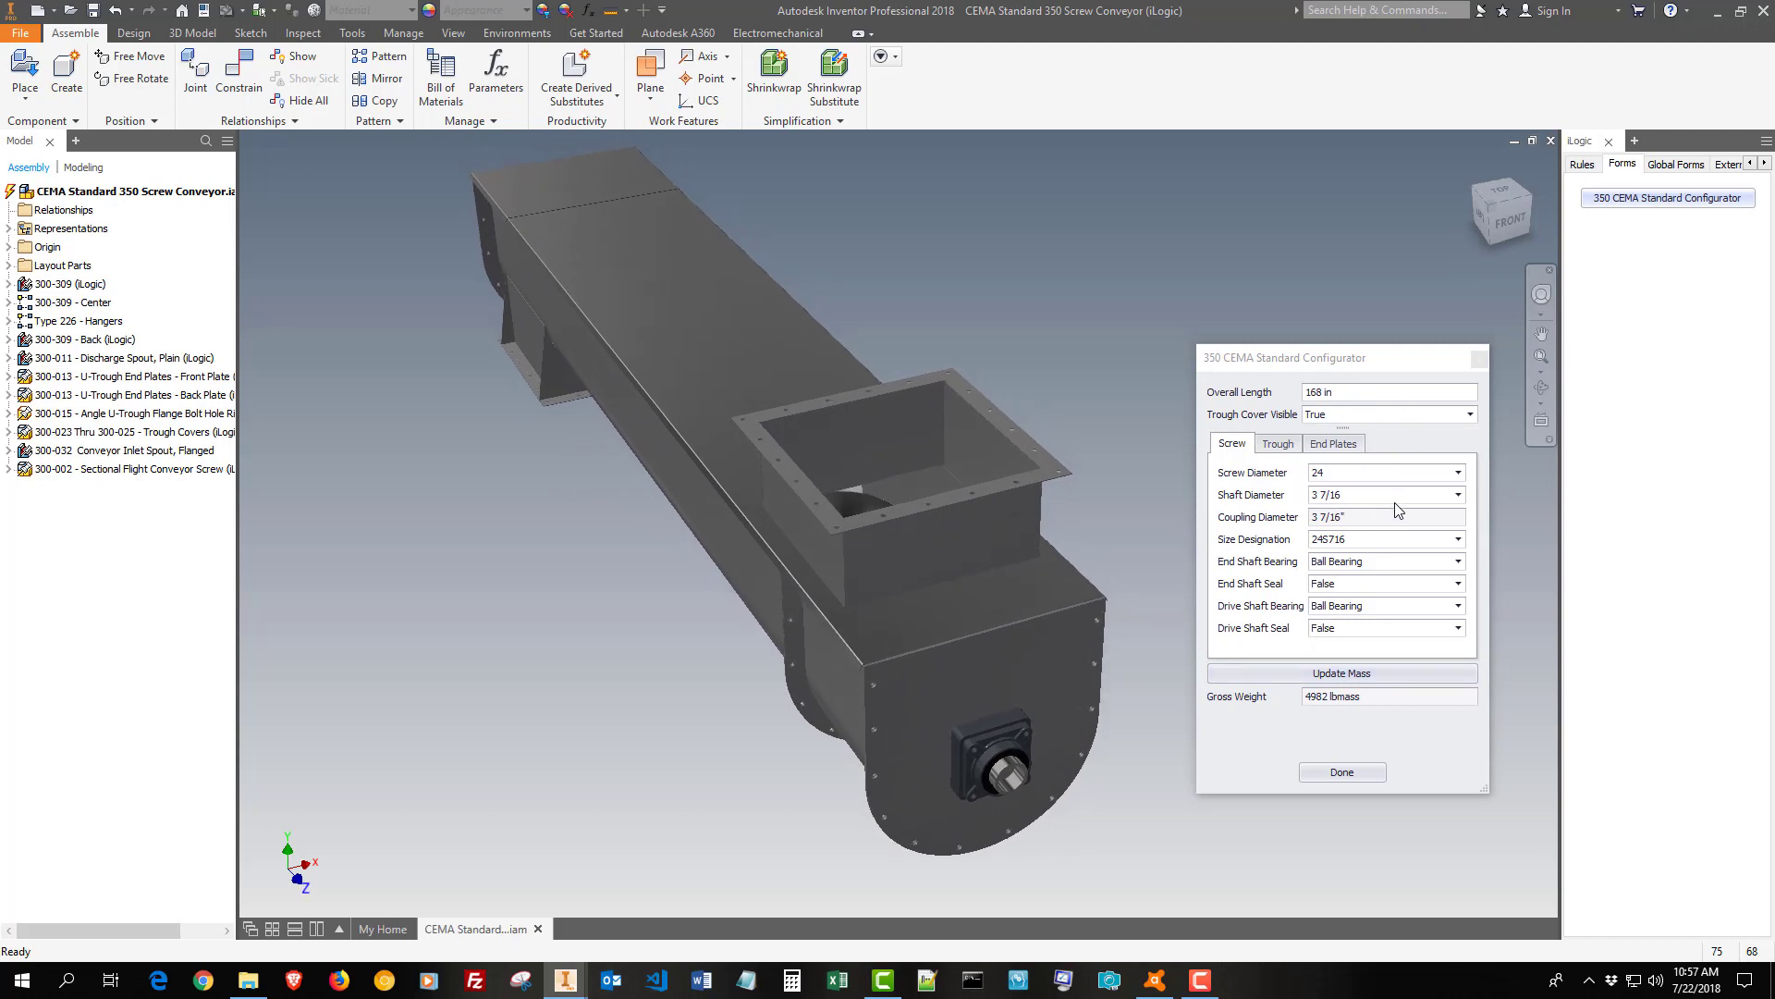
- Review the screw and shaft diameter choices, keeping screw diameter 24 and shaft unchanged
left_click(1331, 475)
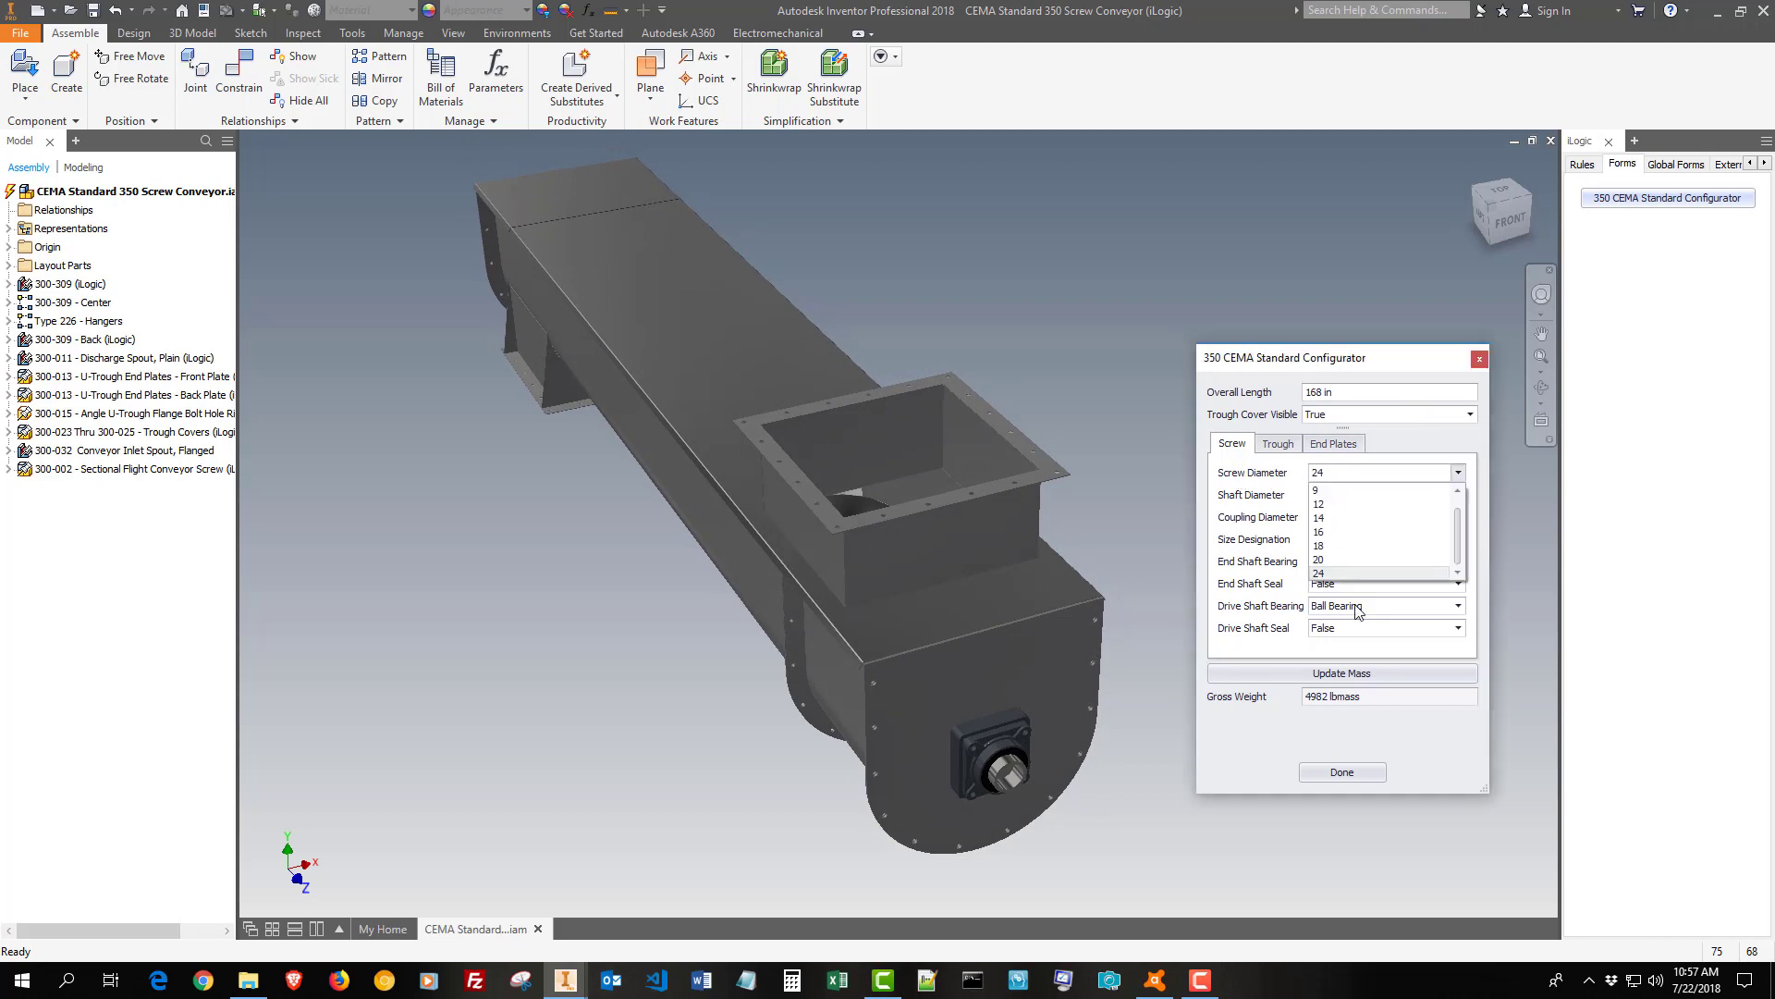
scroll(1406, 542, "up", 1)
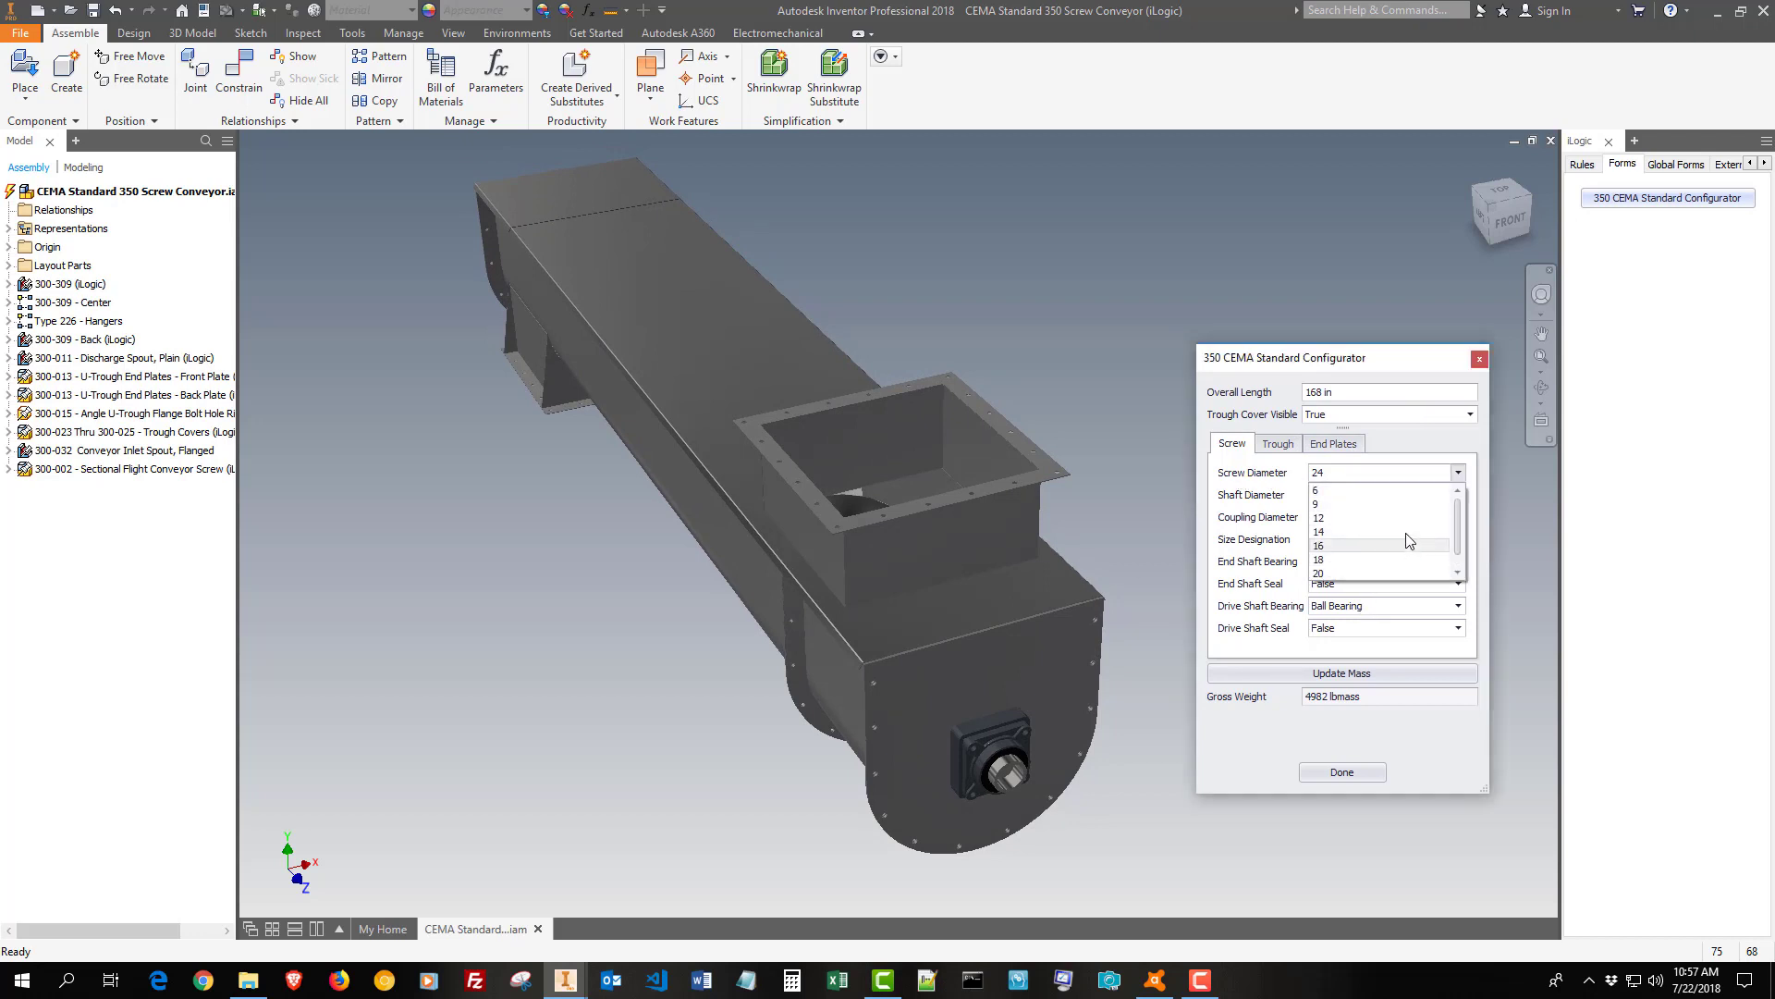
scroll(1407, 541, "down", 1)
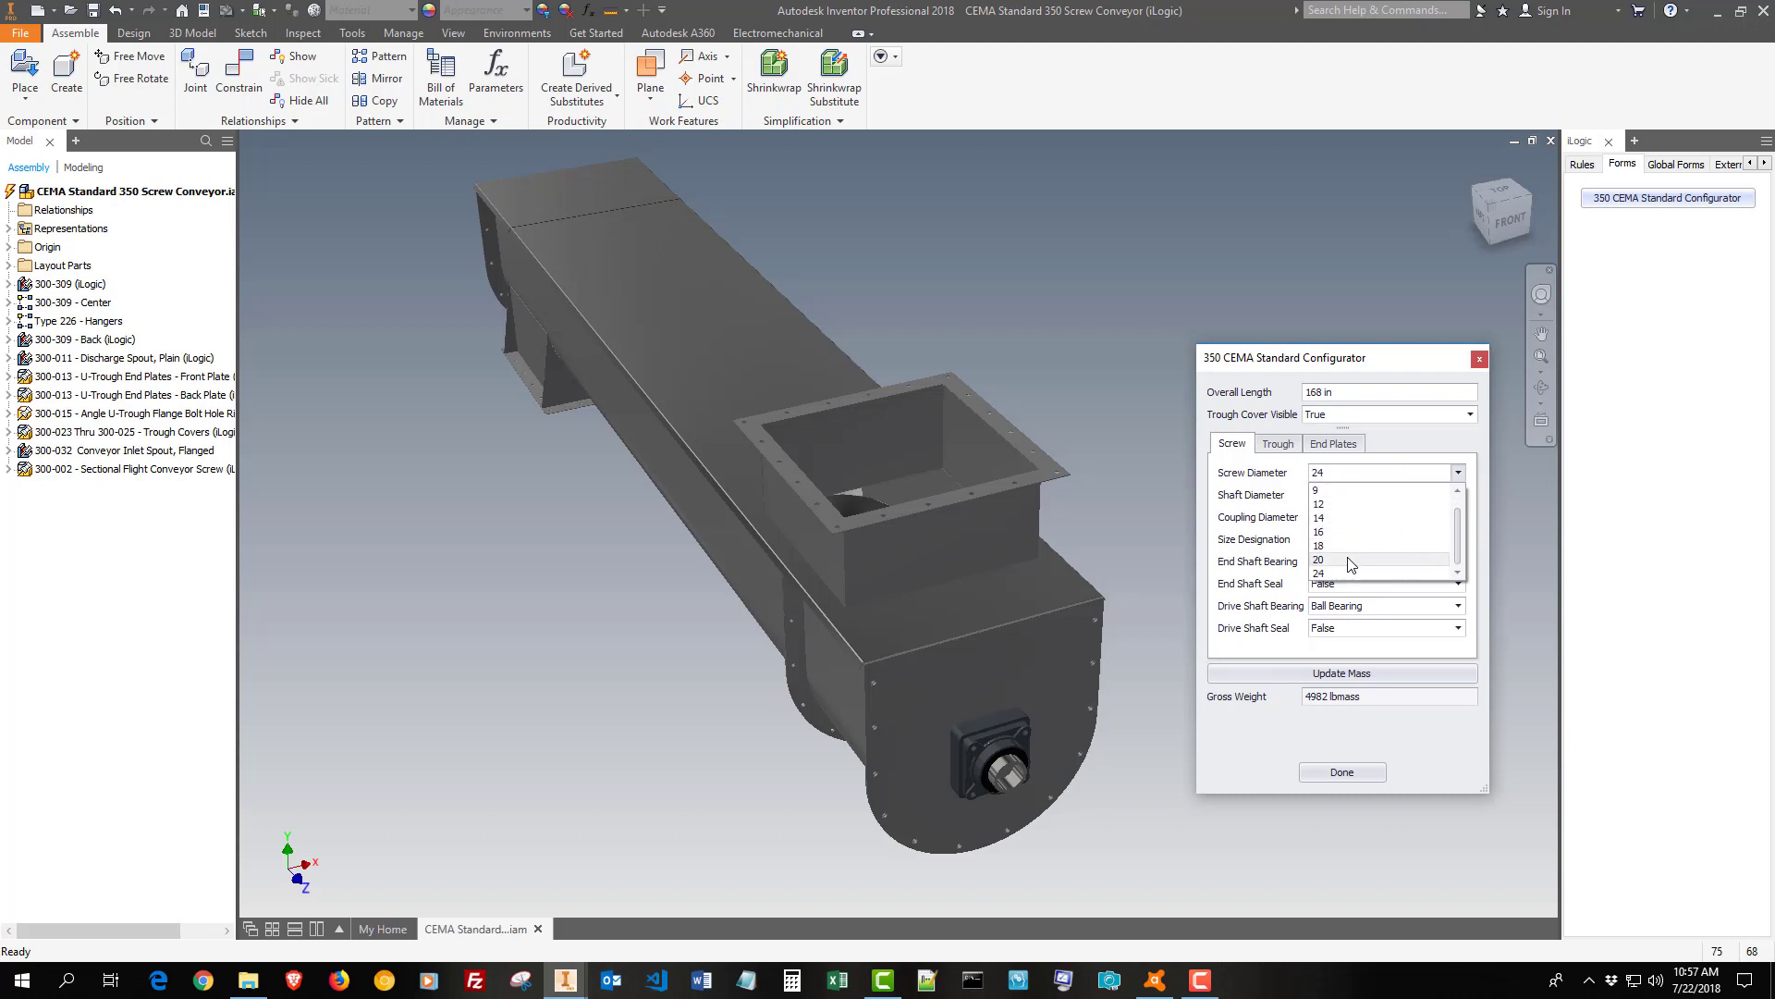
left_click(1361, 380)
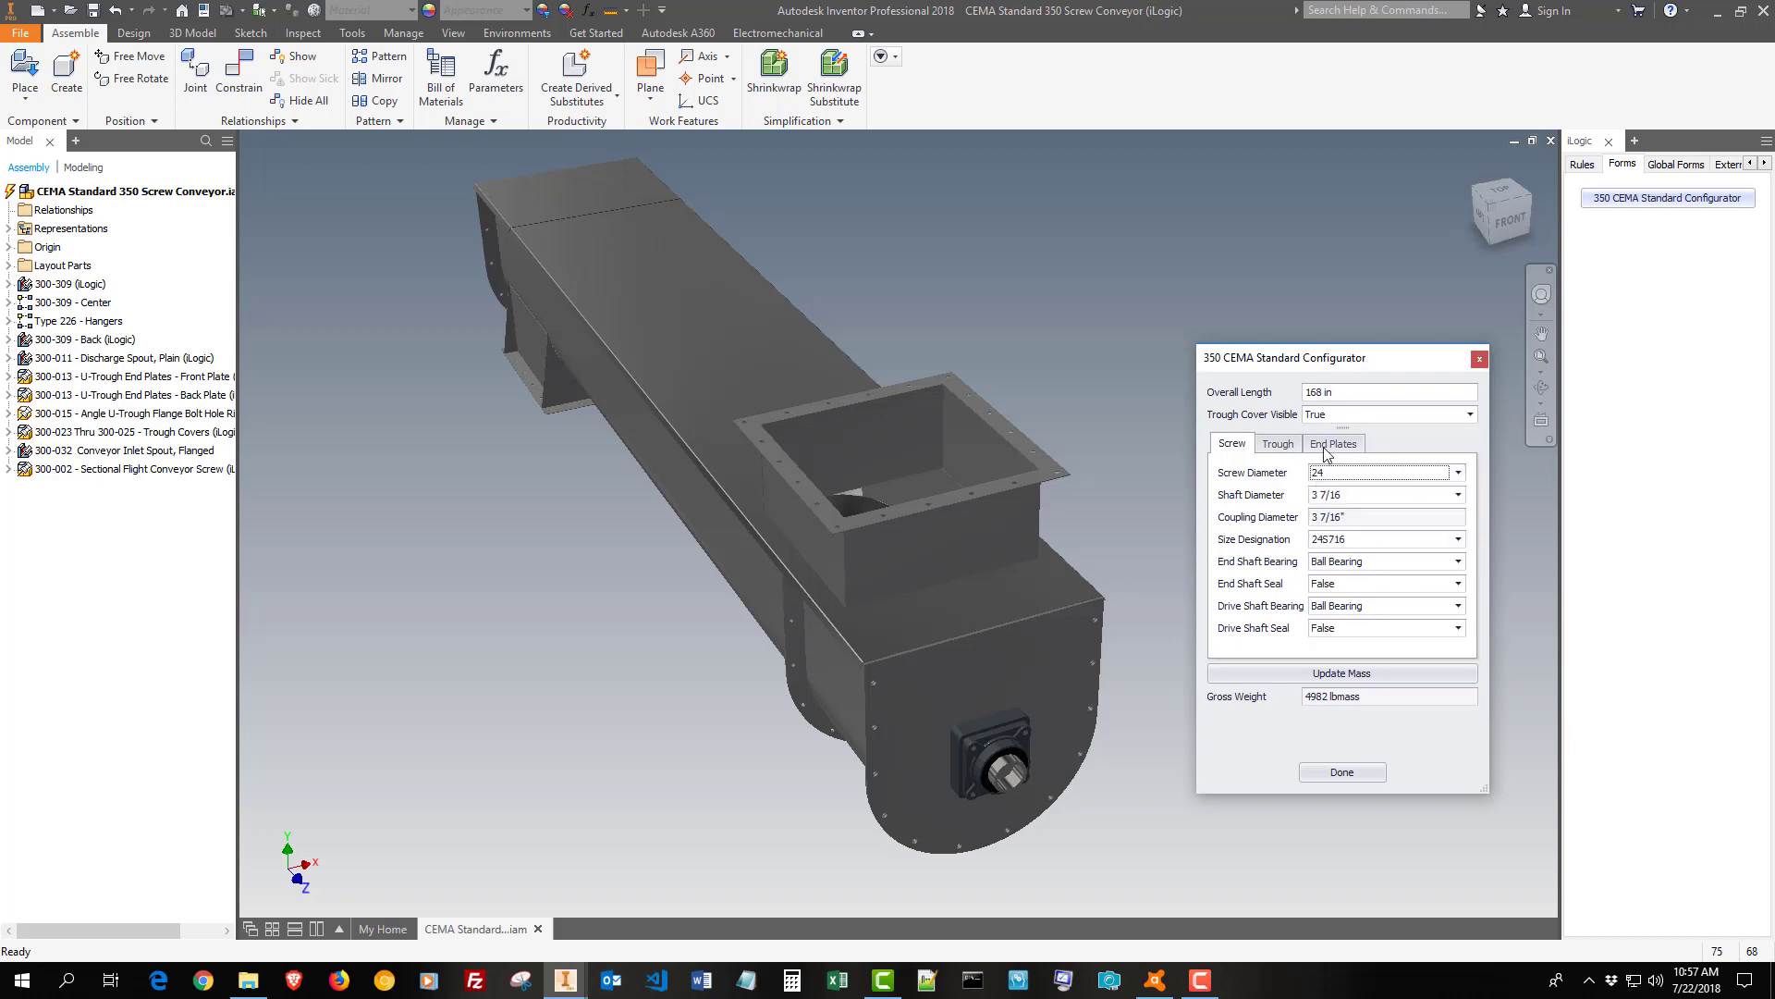
left_click(1340, 497)
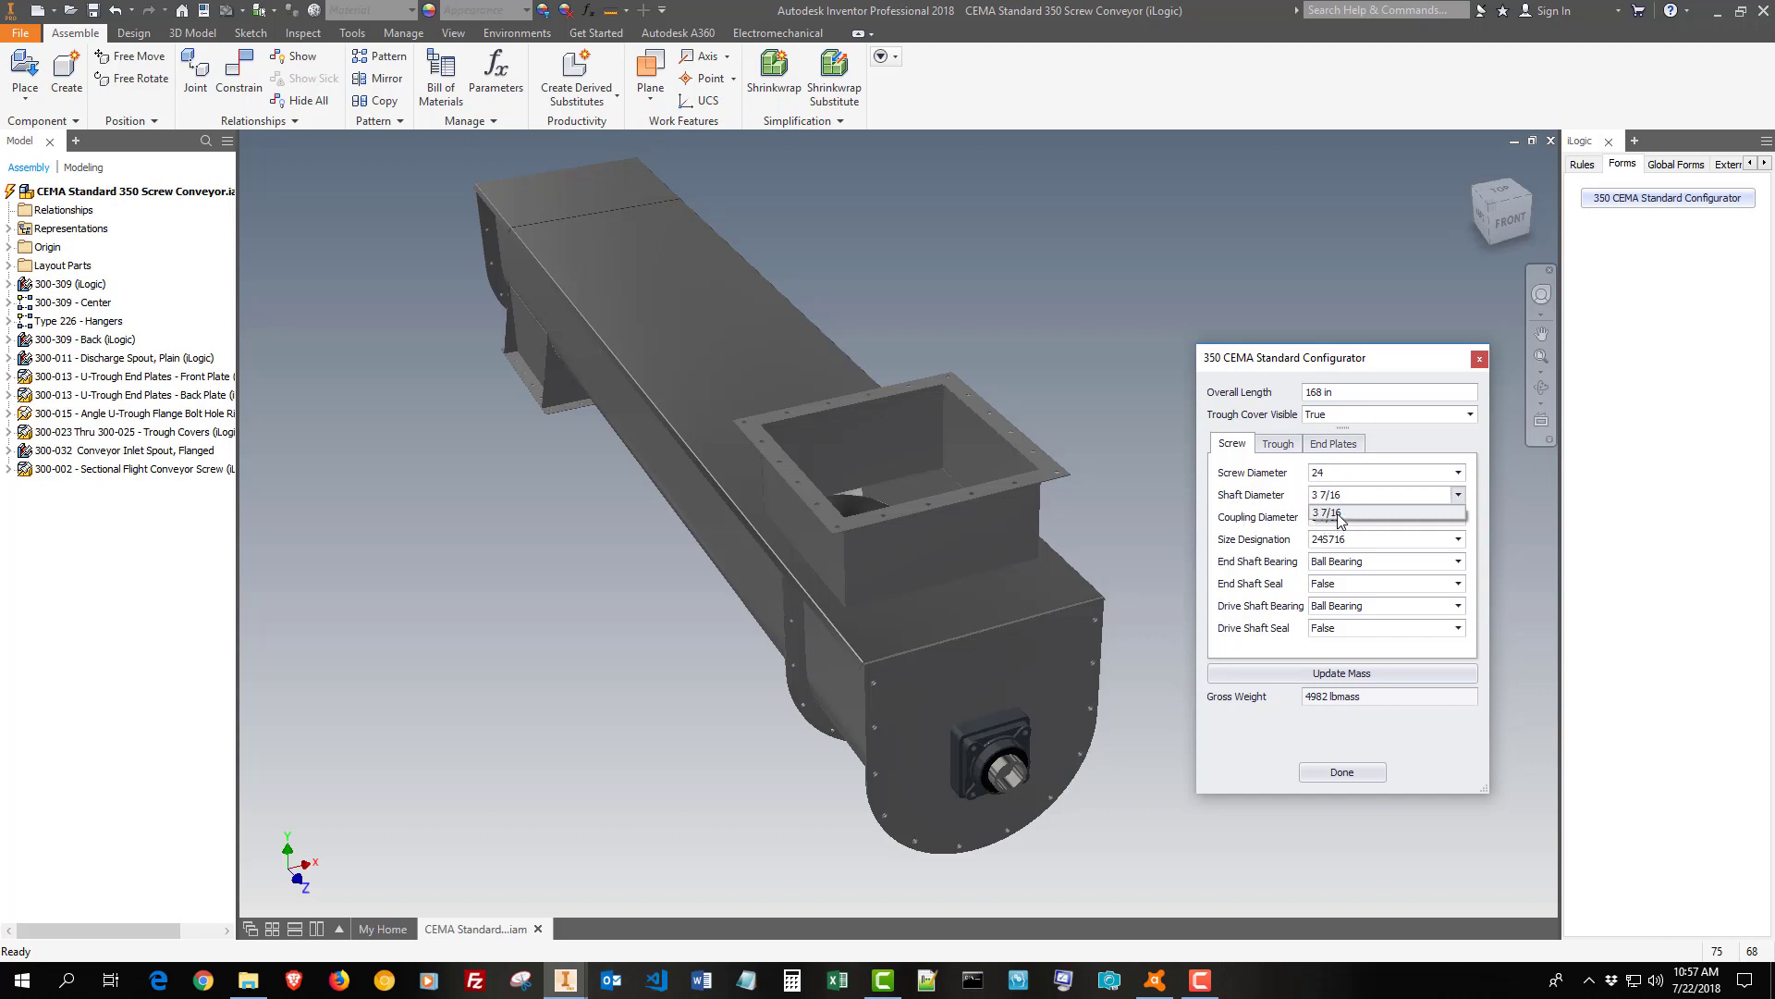
left_click(1278, 530)
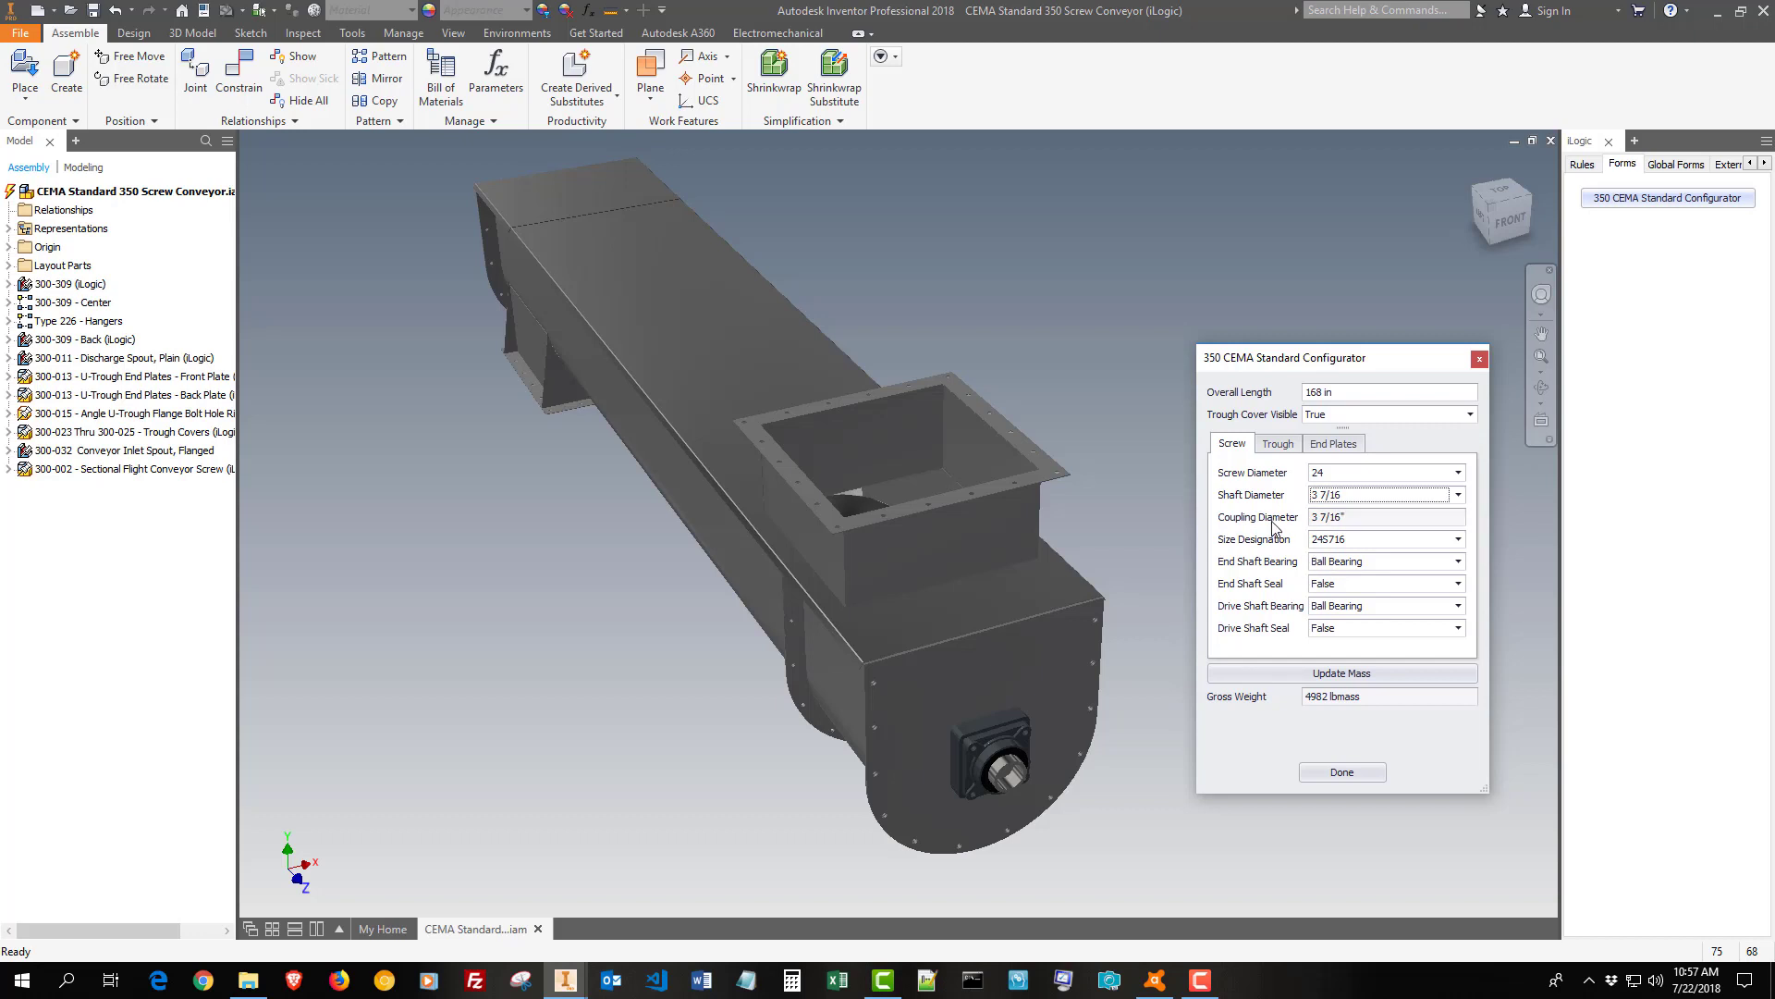
- Keep size designation 24S716 and Ball Bearing for both end and drive shafts
left_click(1348, 539)
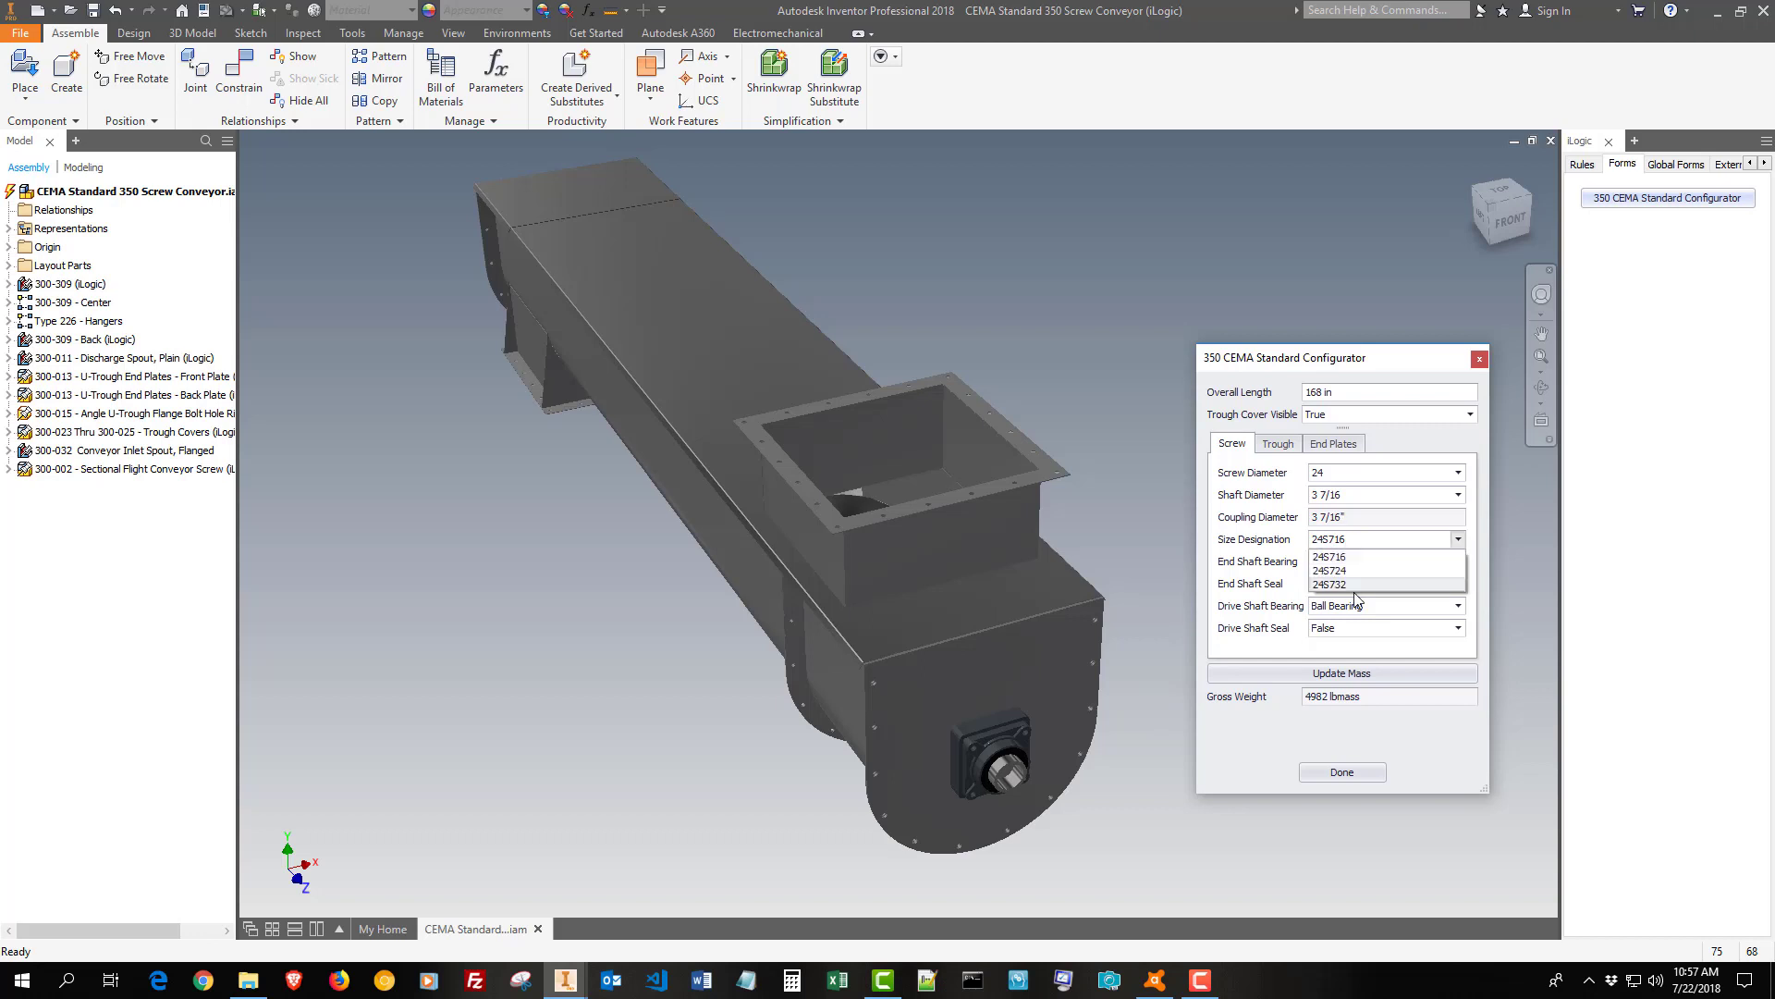
left_click(1278, 547)
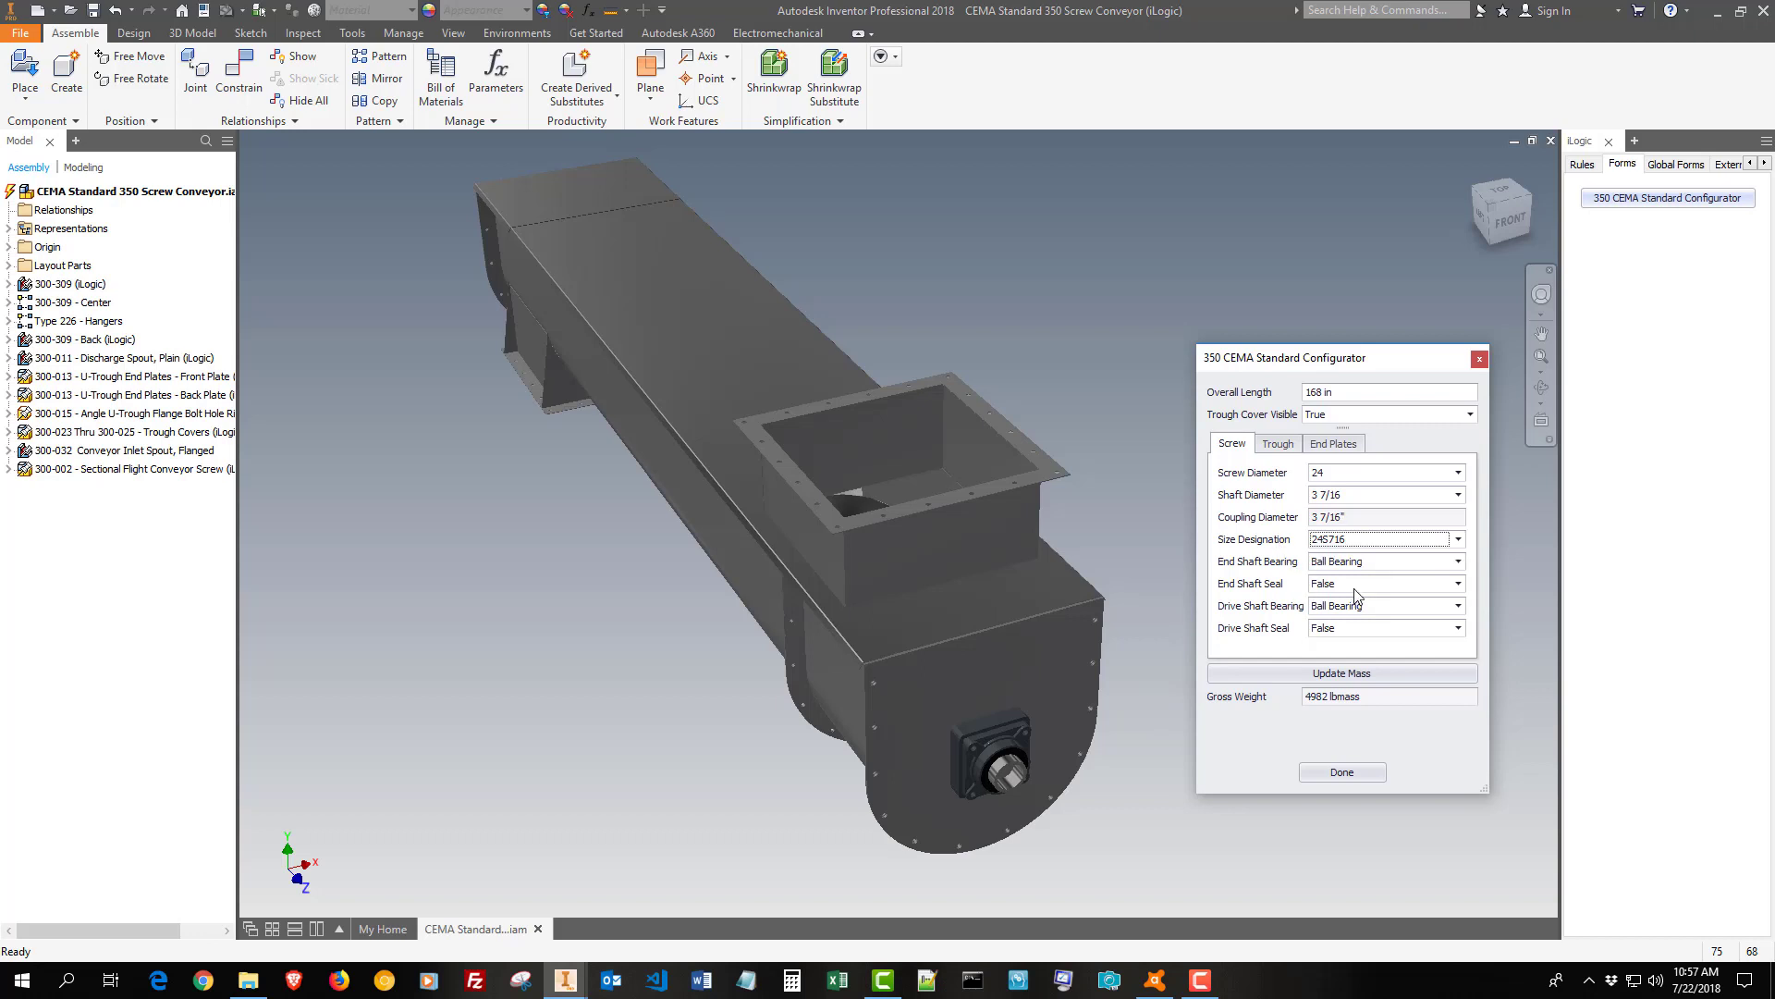
left_click(1371, 563)
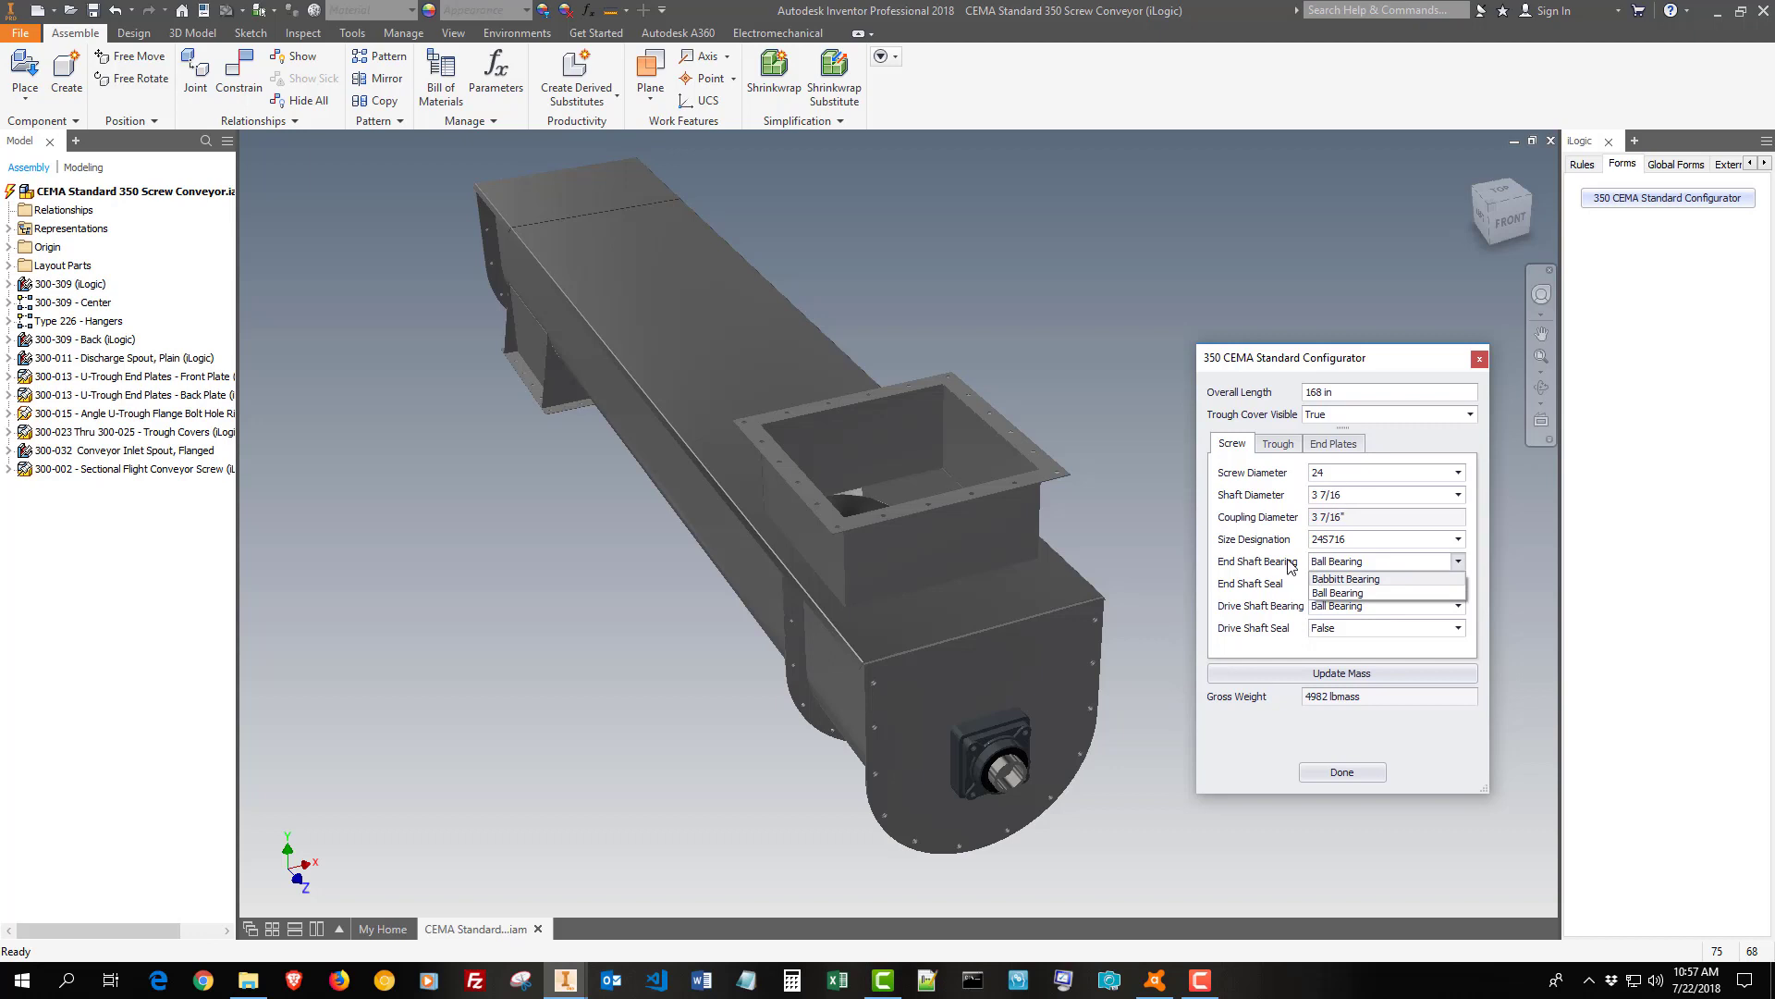
left_click(1271, 582)
left_click(1355, 611)
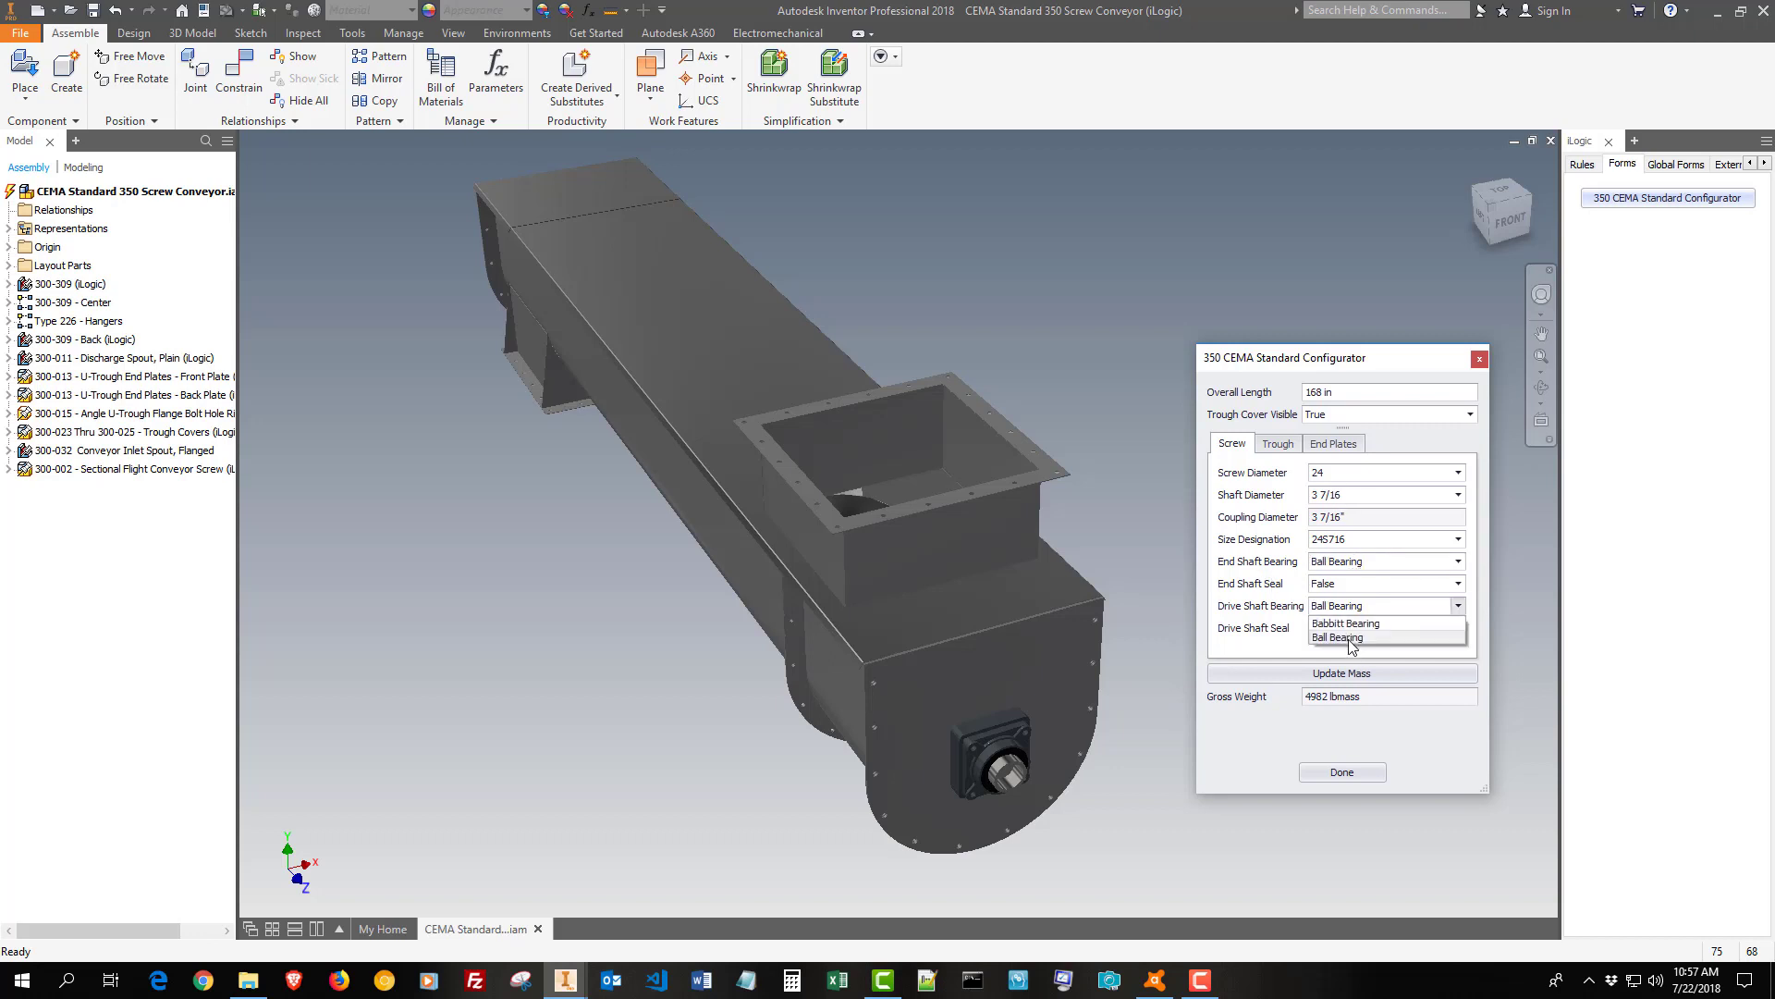
left_click(1352, 640)
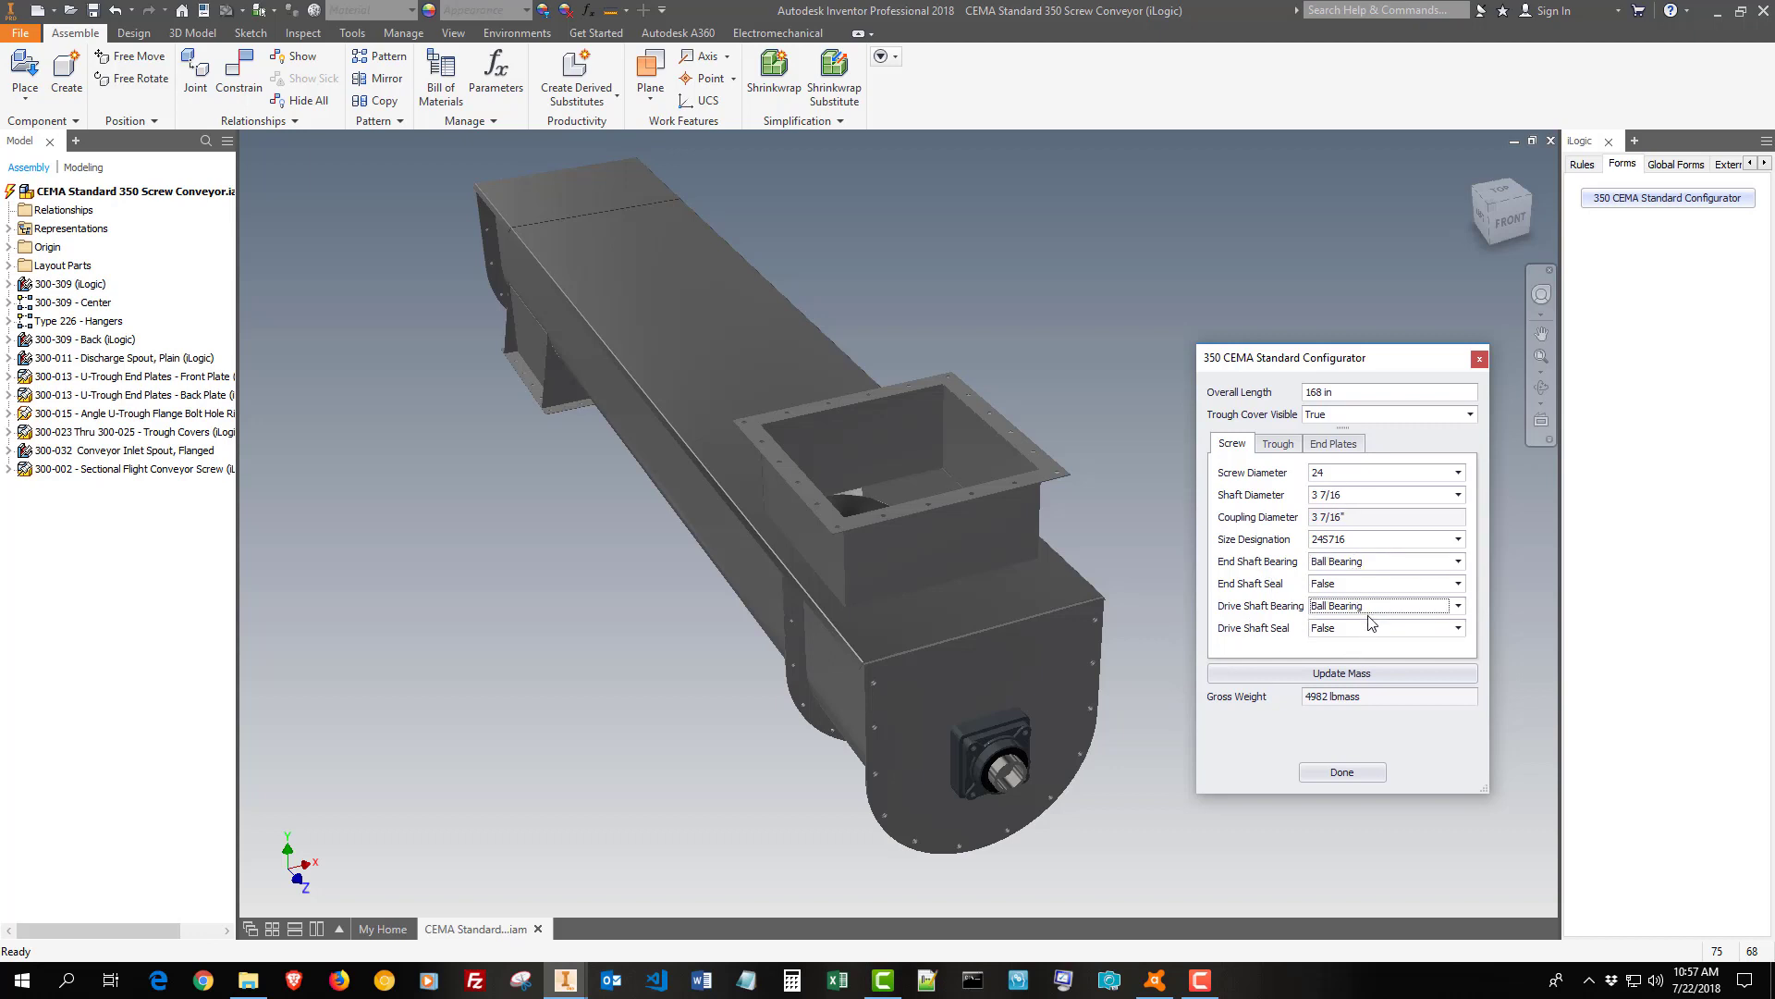
left_click(1458, 473)
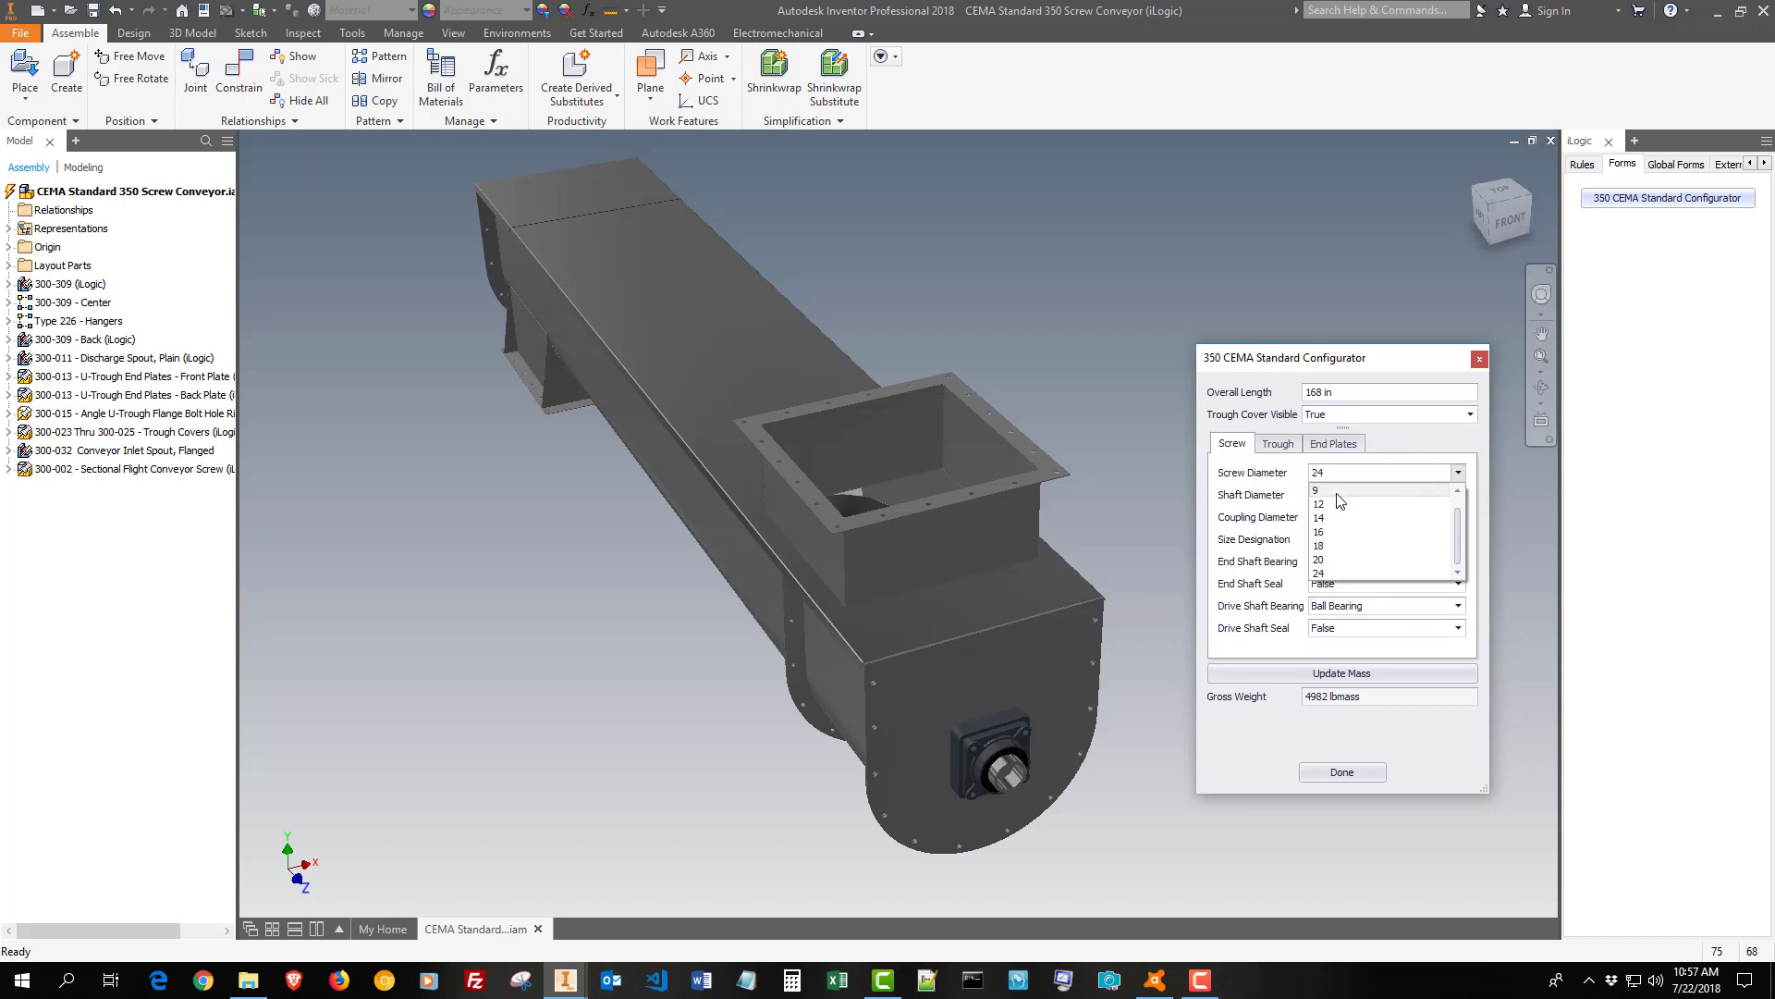
left_click(1437, 453)
- Set Trough Cover Visible to False and orbit to look into the open trough
left_click(1339, 416)
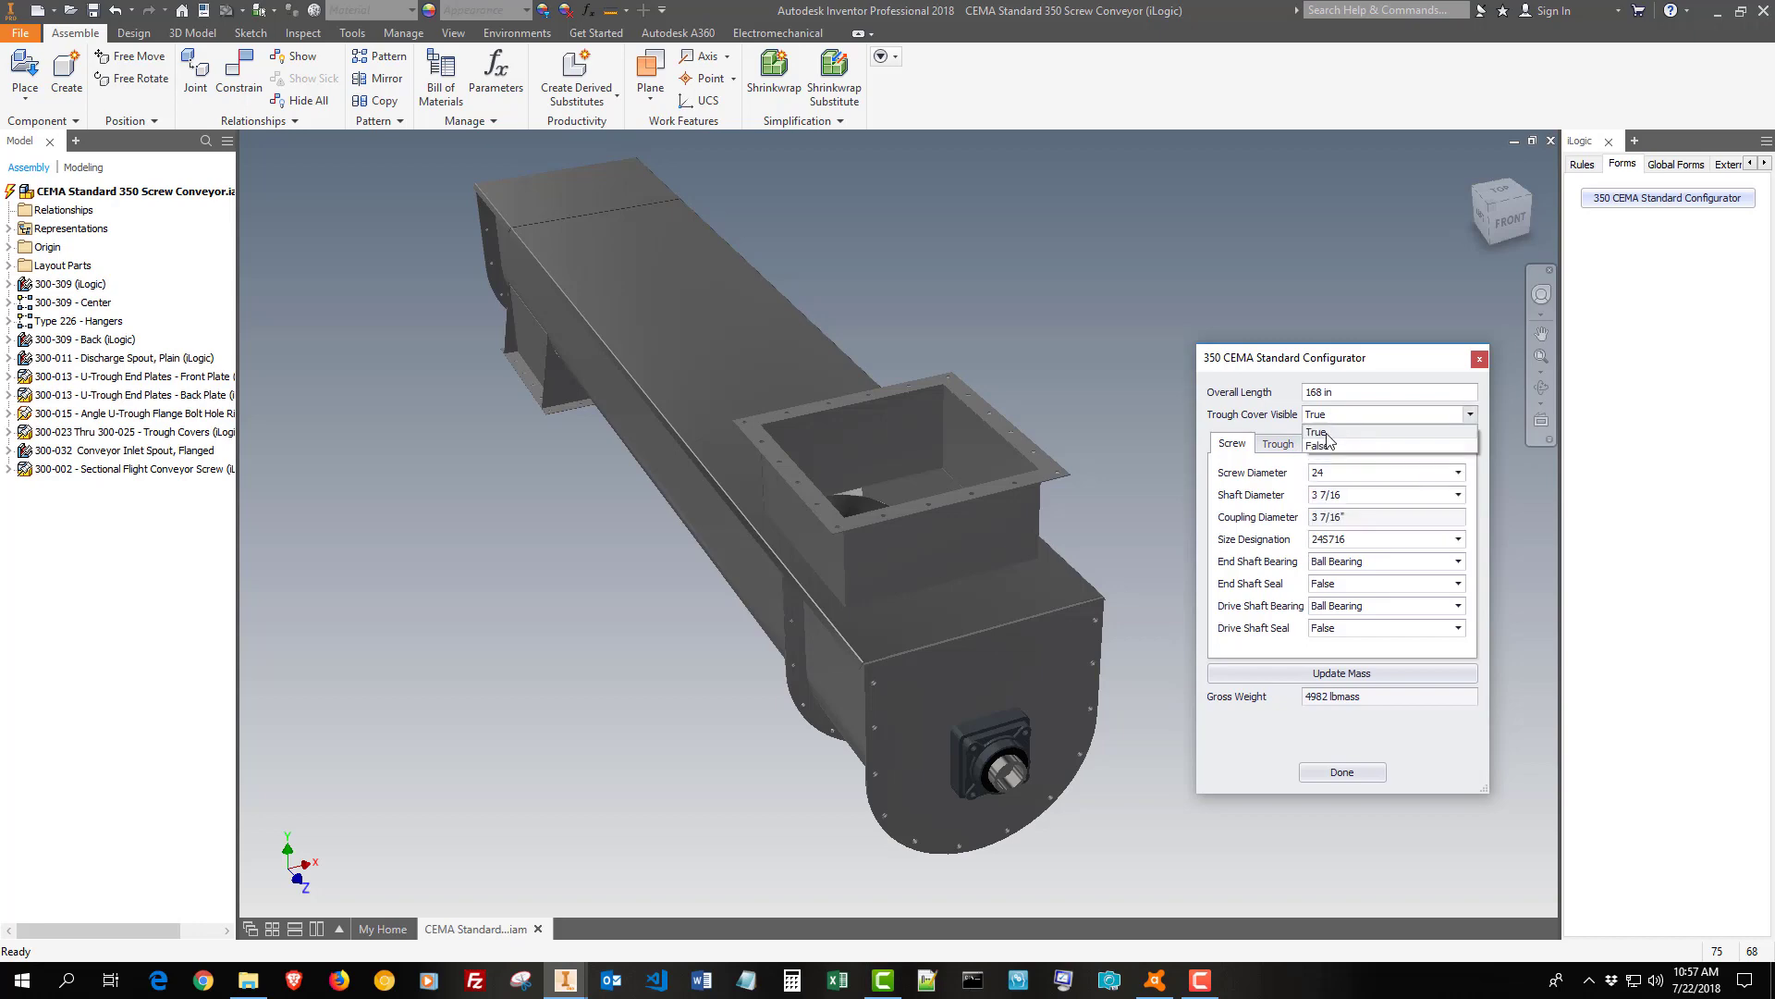
left_click(1317, 445)
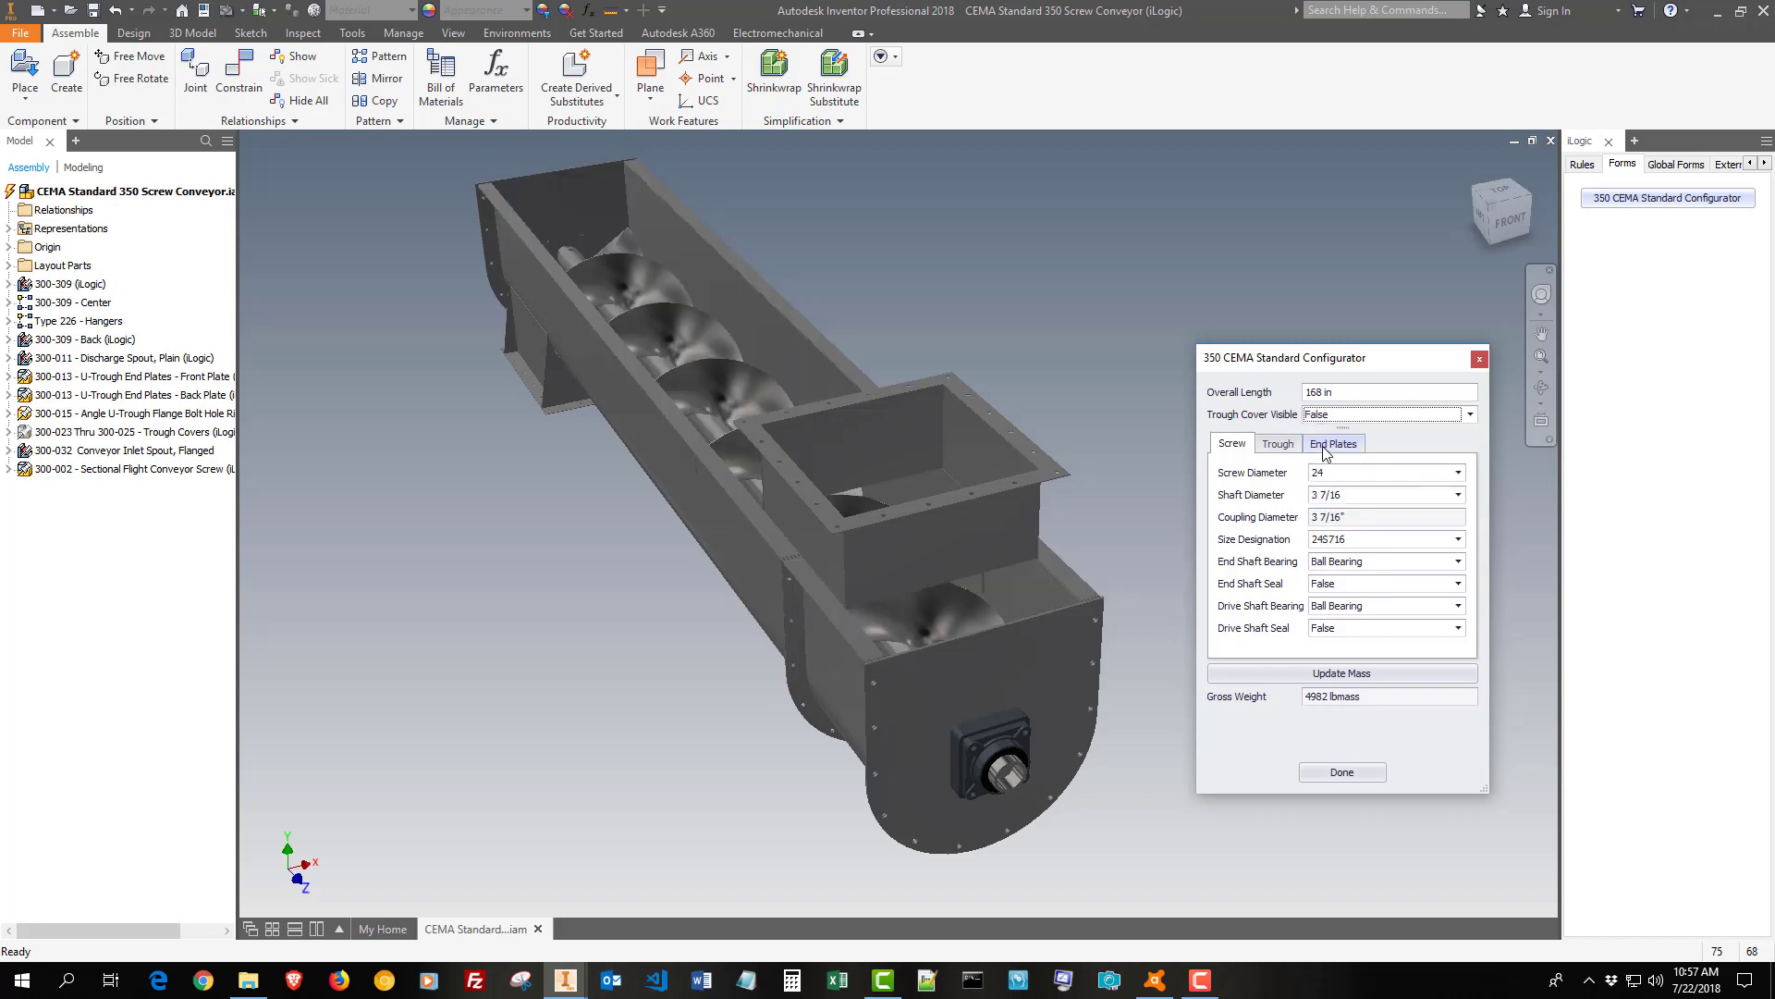
mouse_move(917, 508)
middle_mouse_down("shift")
mouse_move(911, 481)
mouse_move(1122, 419)
mouse_move(1133, 387)
middle_mouse_up("shift")
- Set Screw Diameter to 9 and orbit to inspect the back trough and front end plate
left_click(1380, 473)
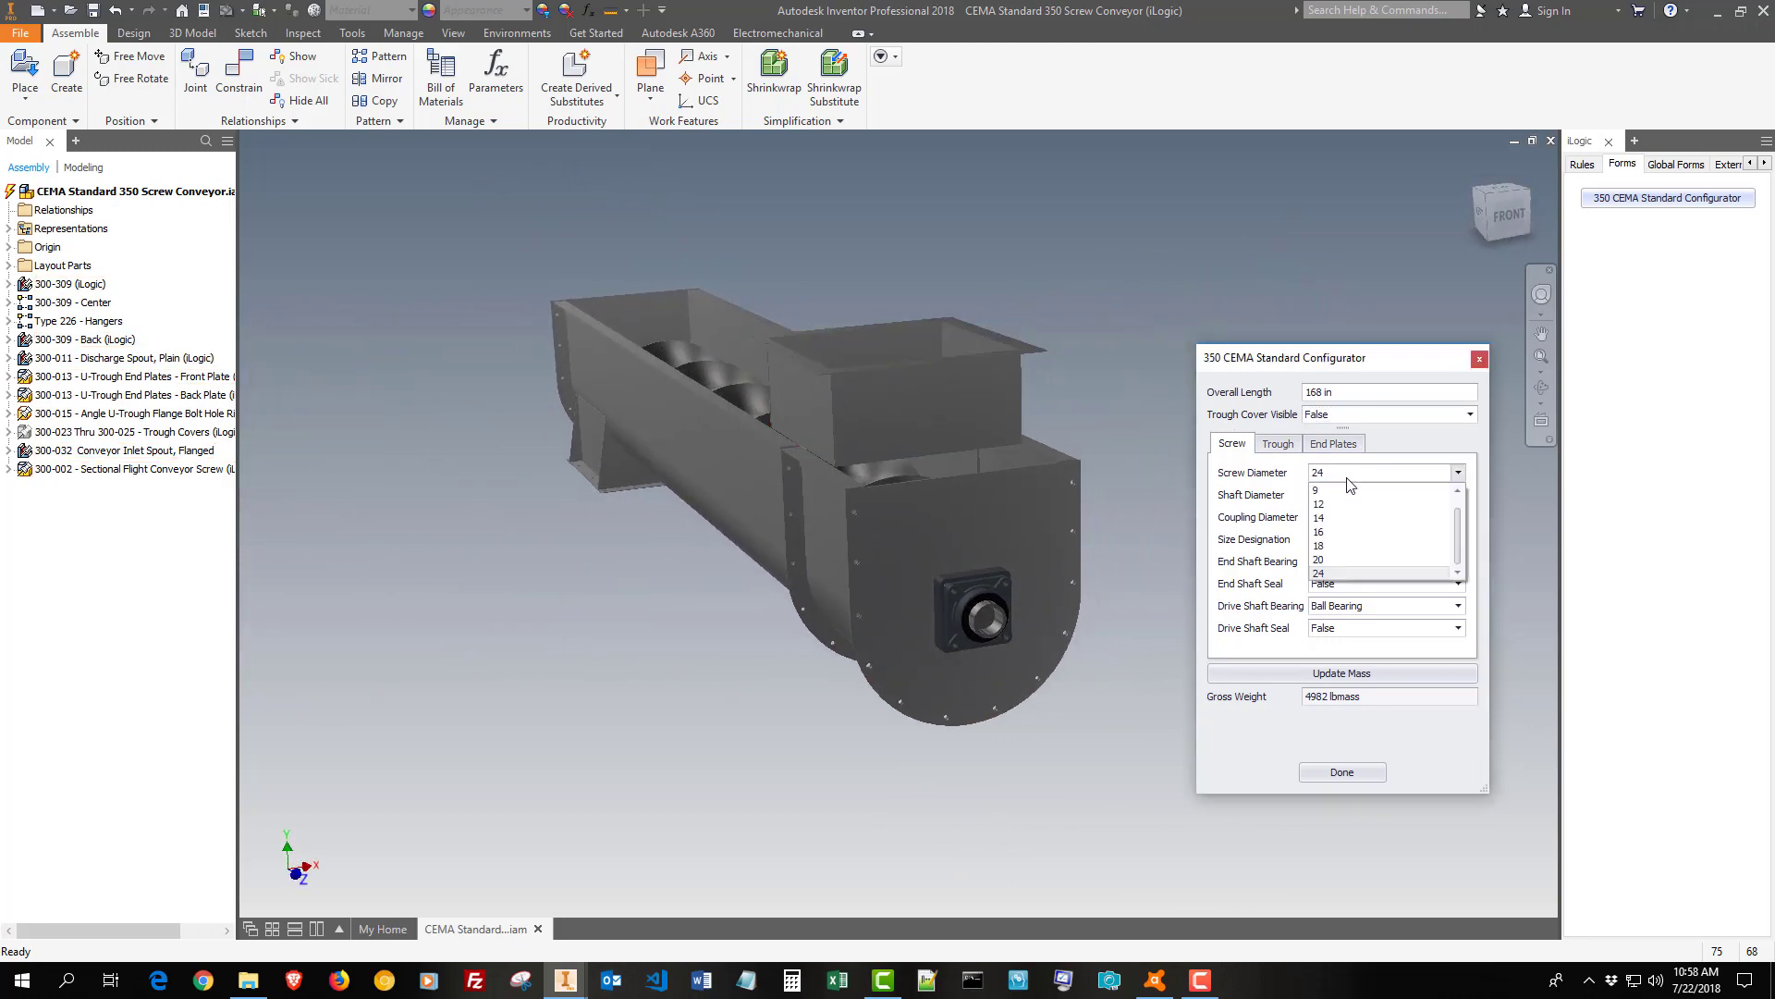
left_click(1318, 488)
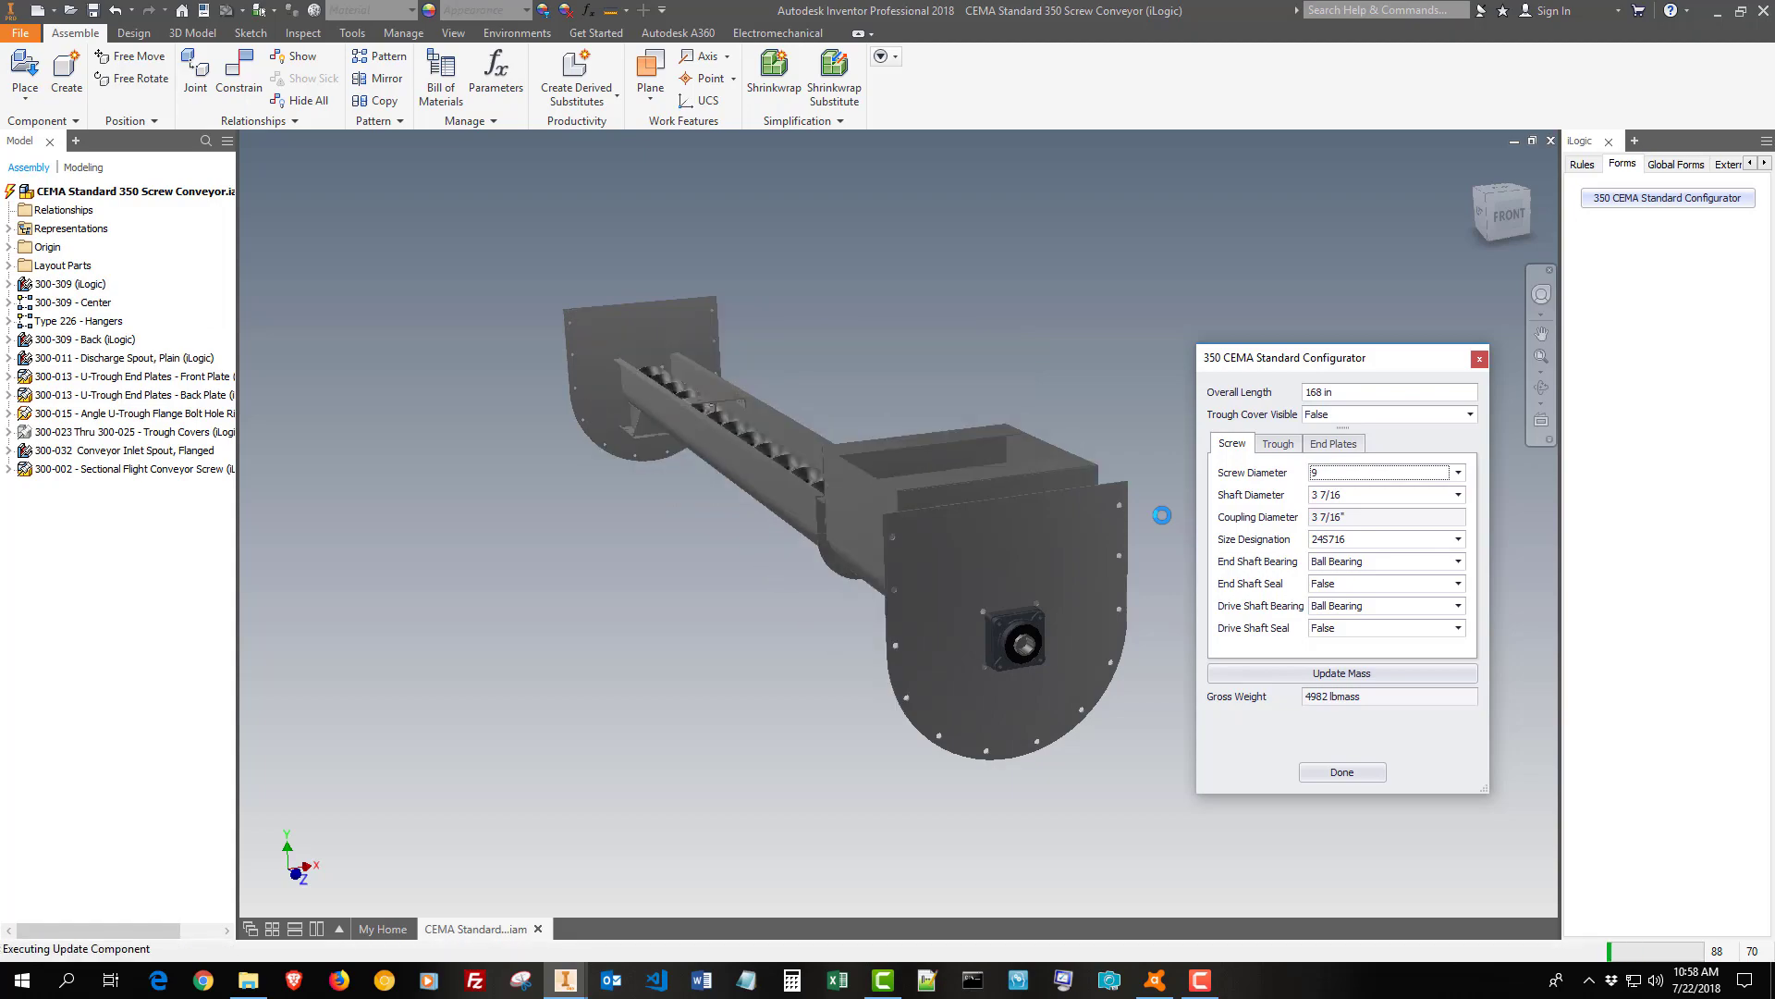
scroll(1162, 517, "up", 5)
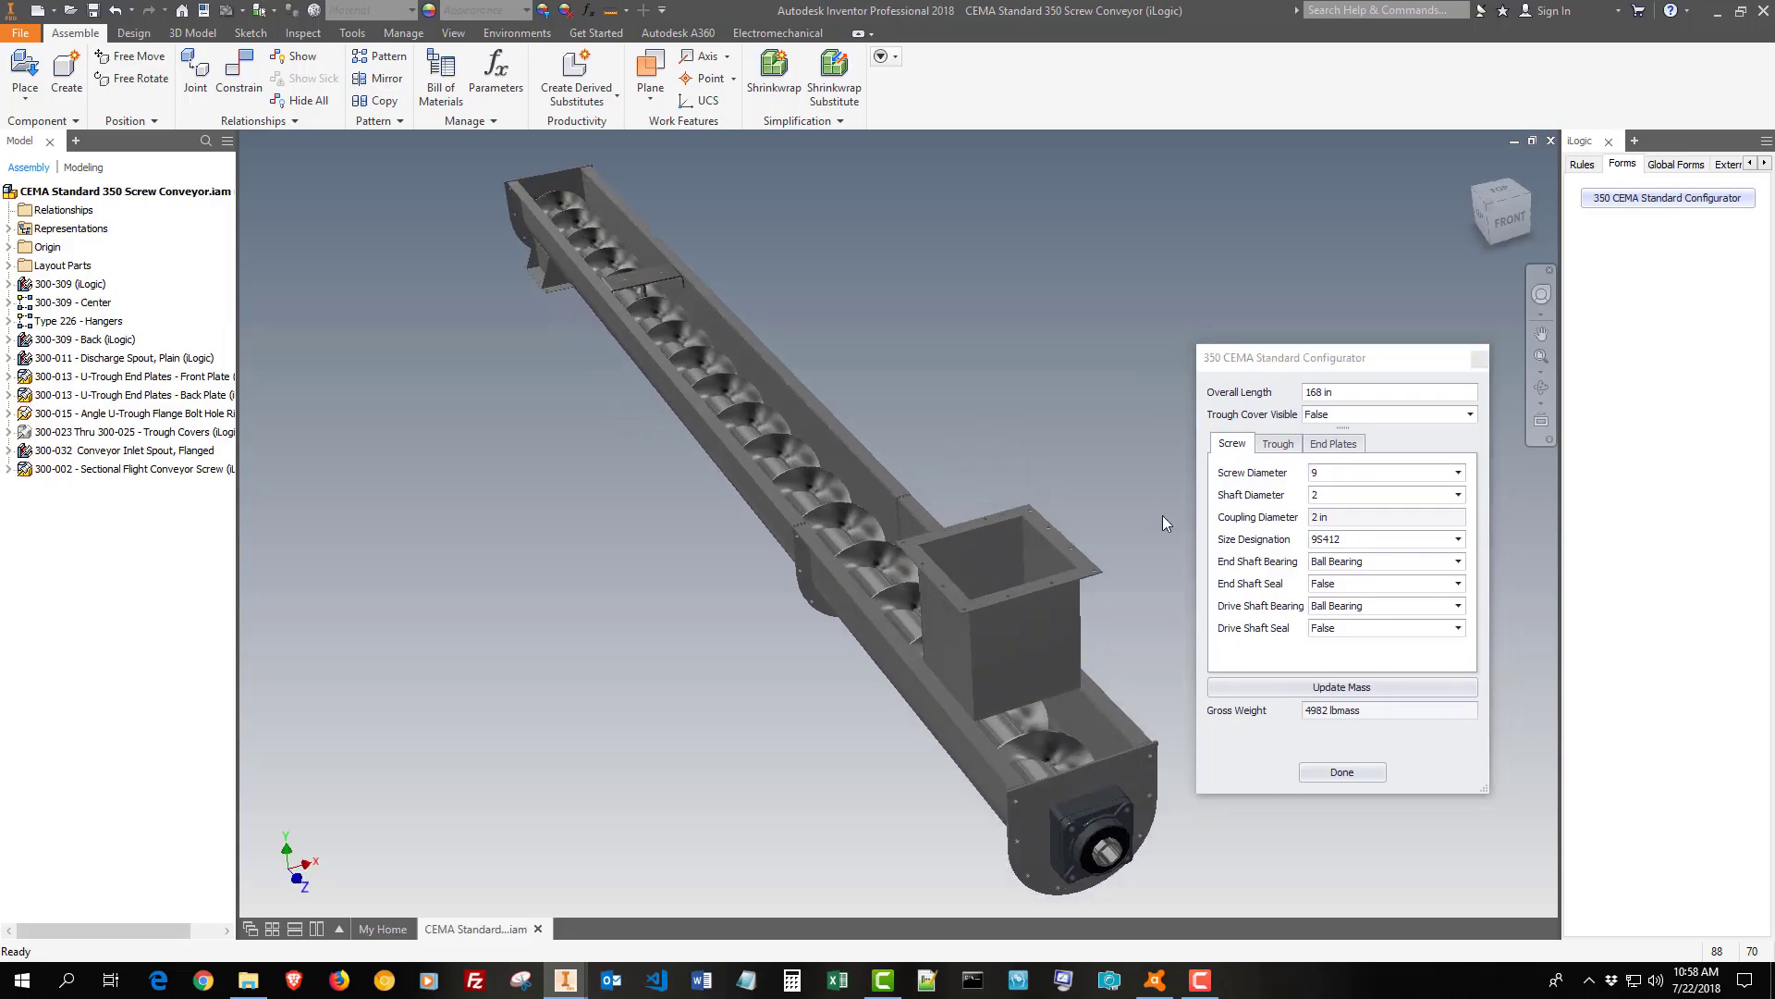
scroll(1163, 515, "up", 3)
scroll(1163, 514, "up", 3)
scroll(1162, 515, "up", 3)
mouse_move(1162, 515)
middle_mouse_down("shift")
mouse_move(882, 563)
mouse_move(673, 645)
mouse_move(876, 629)
mouse_move(932, 486)
mouse_move(888, 458)
middle_mouse_up("shift")
left_click(888, 521)
mouse_move(887, 520)
middle_mouse_down("shift")
mouse_move(1074, 600)
mouse_move(921, 662)
mouse_move(867, 650)
mouse_move(1109, 583)
middle_mouse_up("shift")
scroll(1075, 600, "down", 3)
scroll(1073, 598, "down", 3)
left_click(1008, 624)
scroll(1008, 624, "down", 3)
- Check the shaft diameter options and keep Shaft Diameter at 2
left_click(1456, 493)
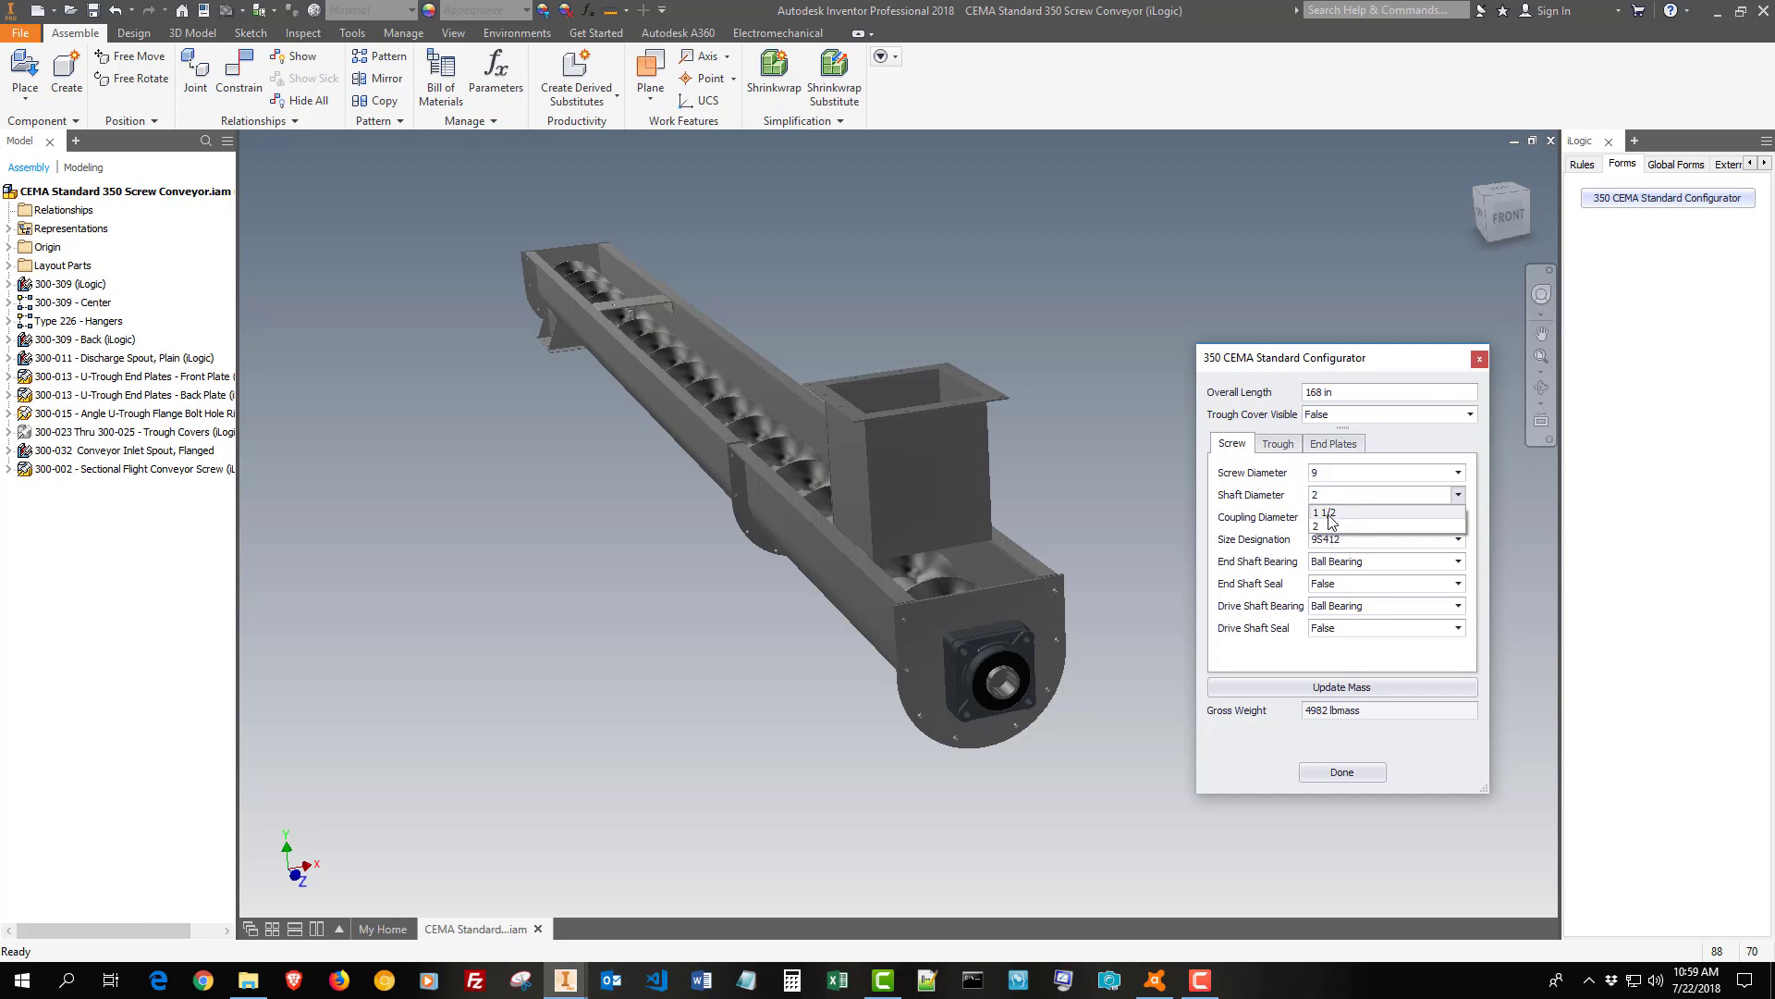
left_click(1330, 515)
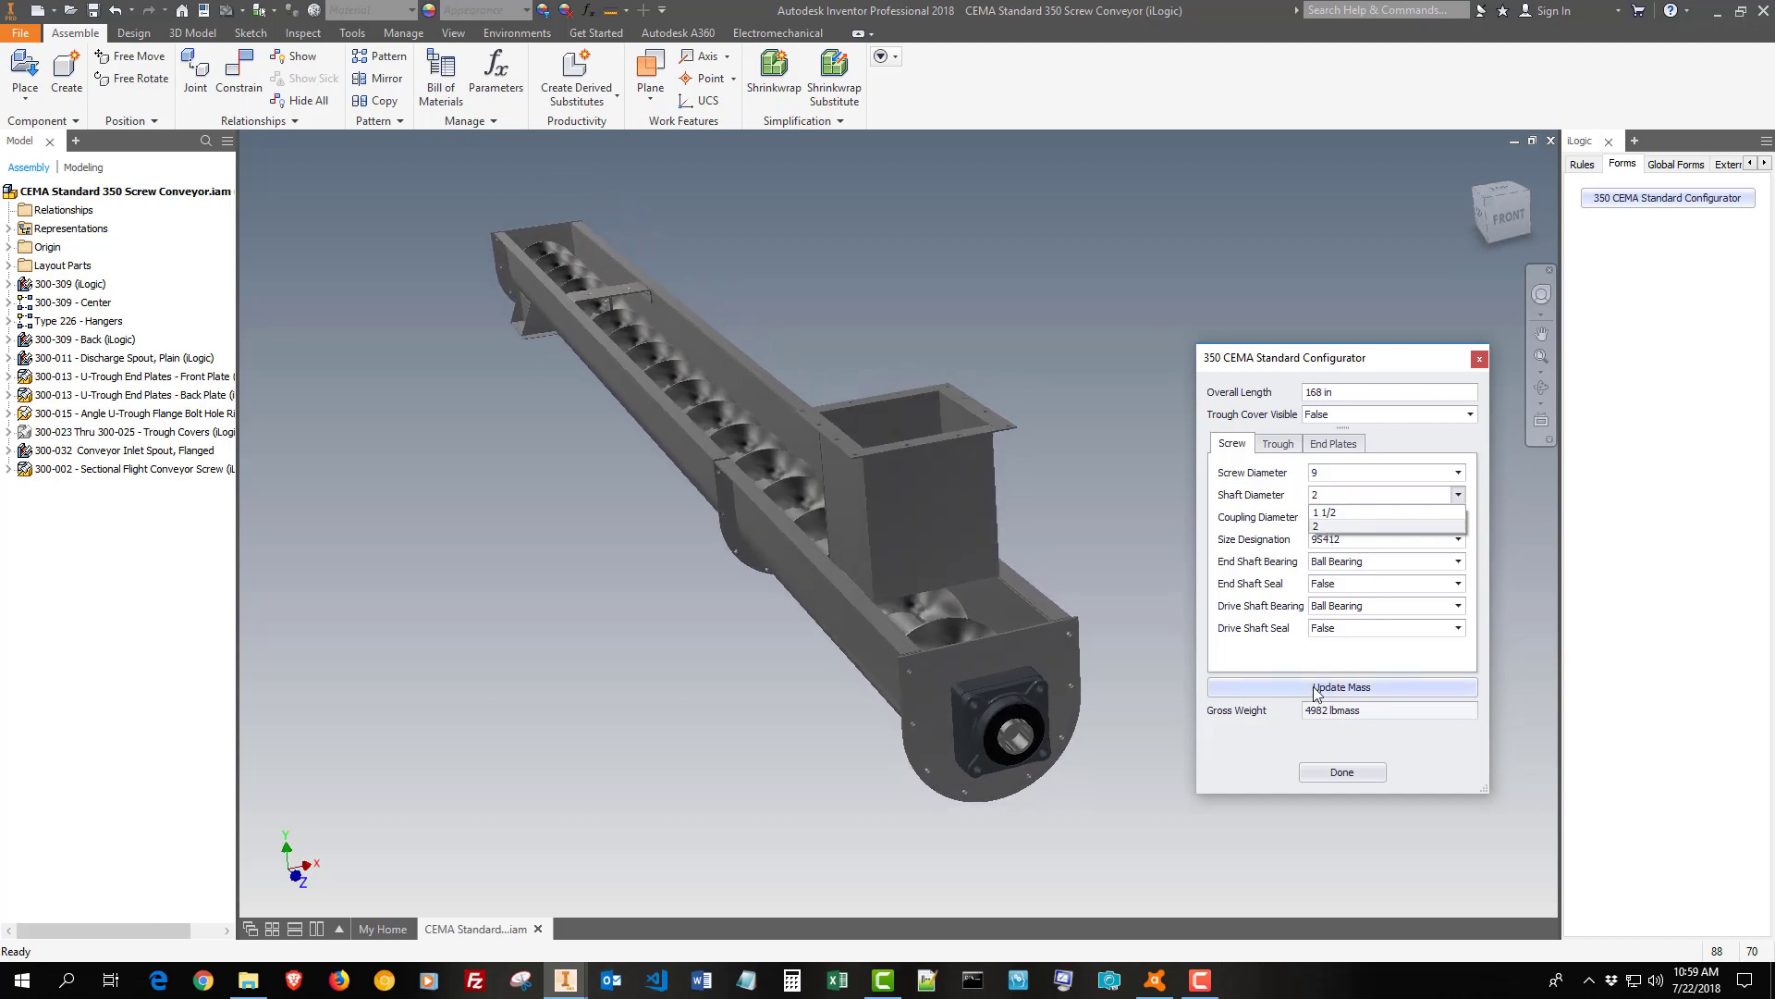
left_click(1297, 663)
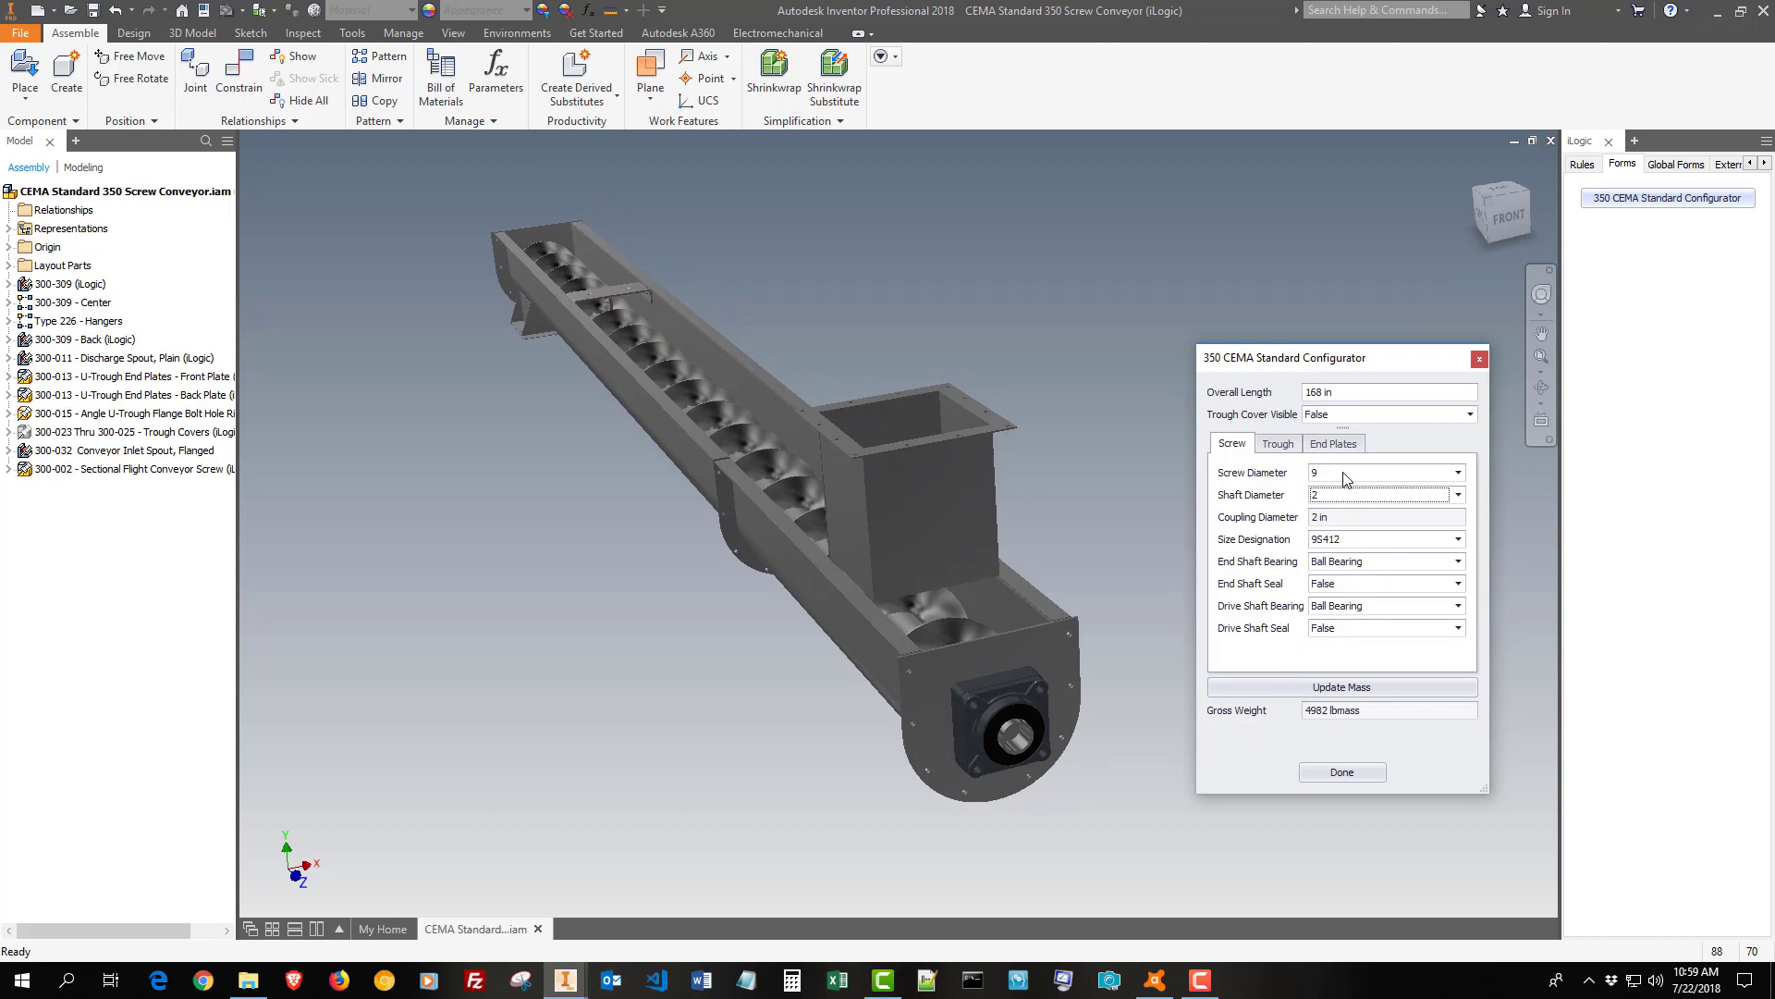
- In the trough settings, browse trough materials and keep Steel, Galvanized
left_click(1288, 449)
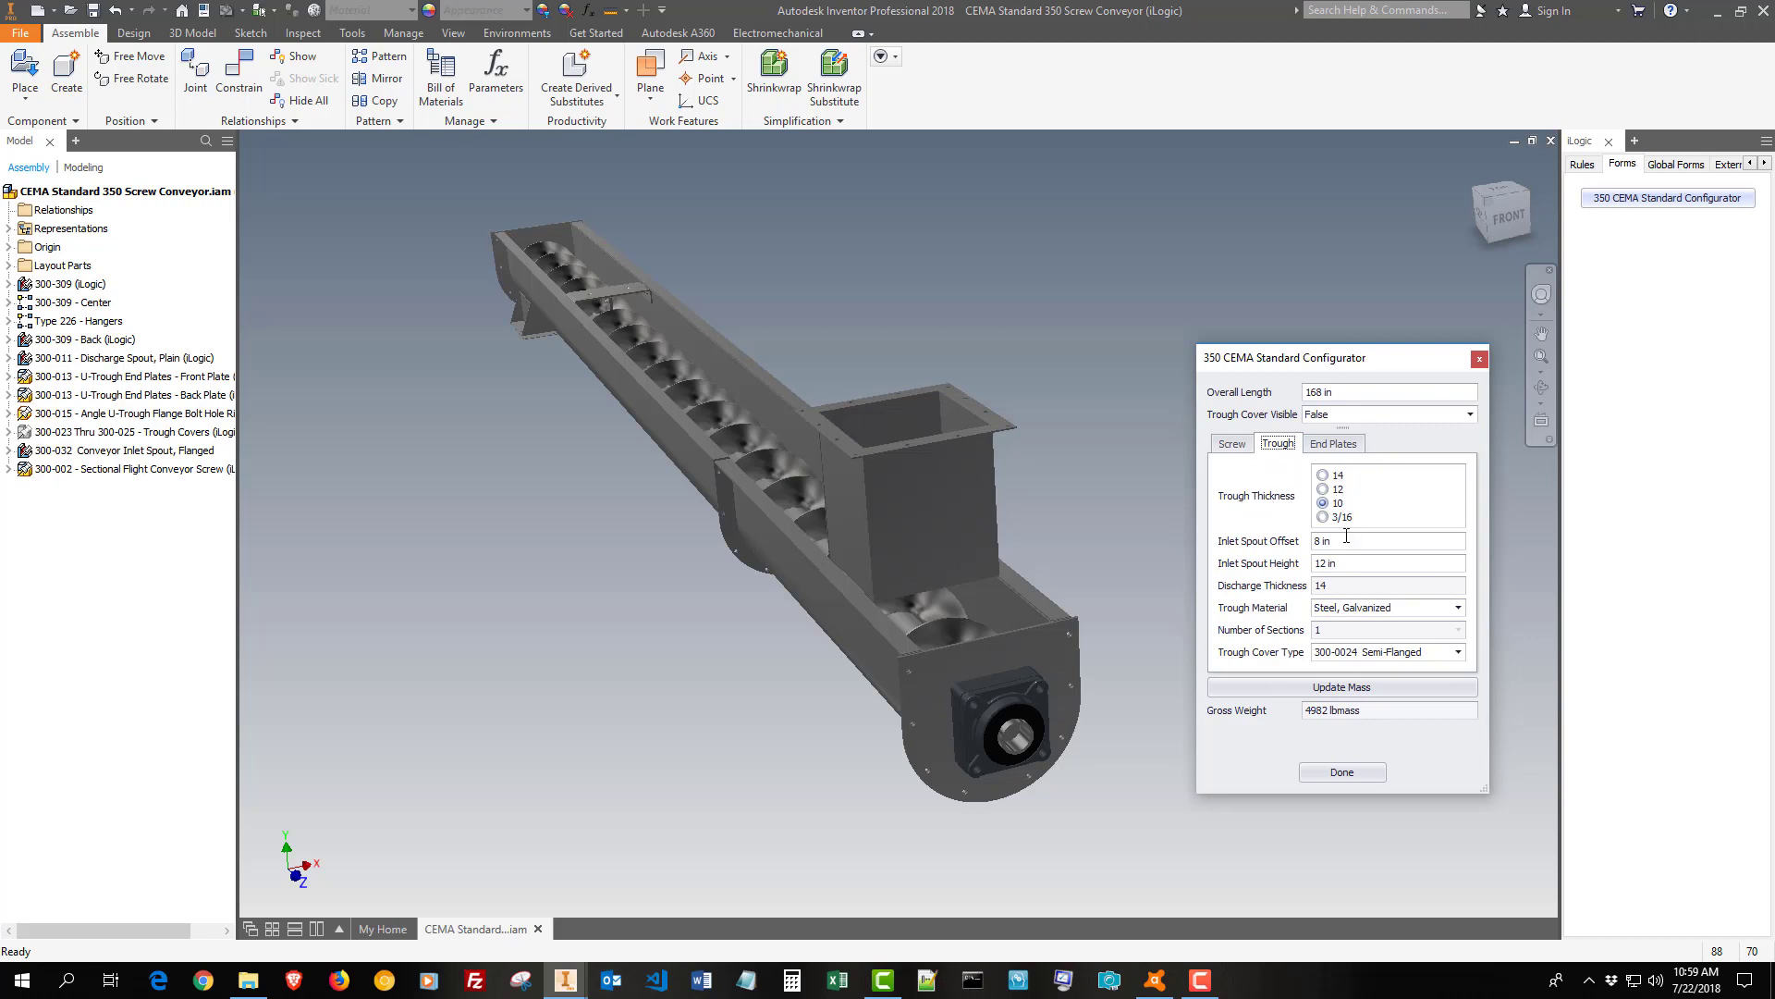
left_click(1367, 610)
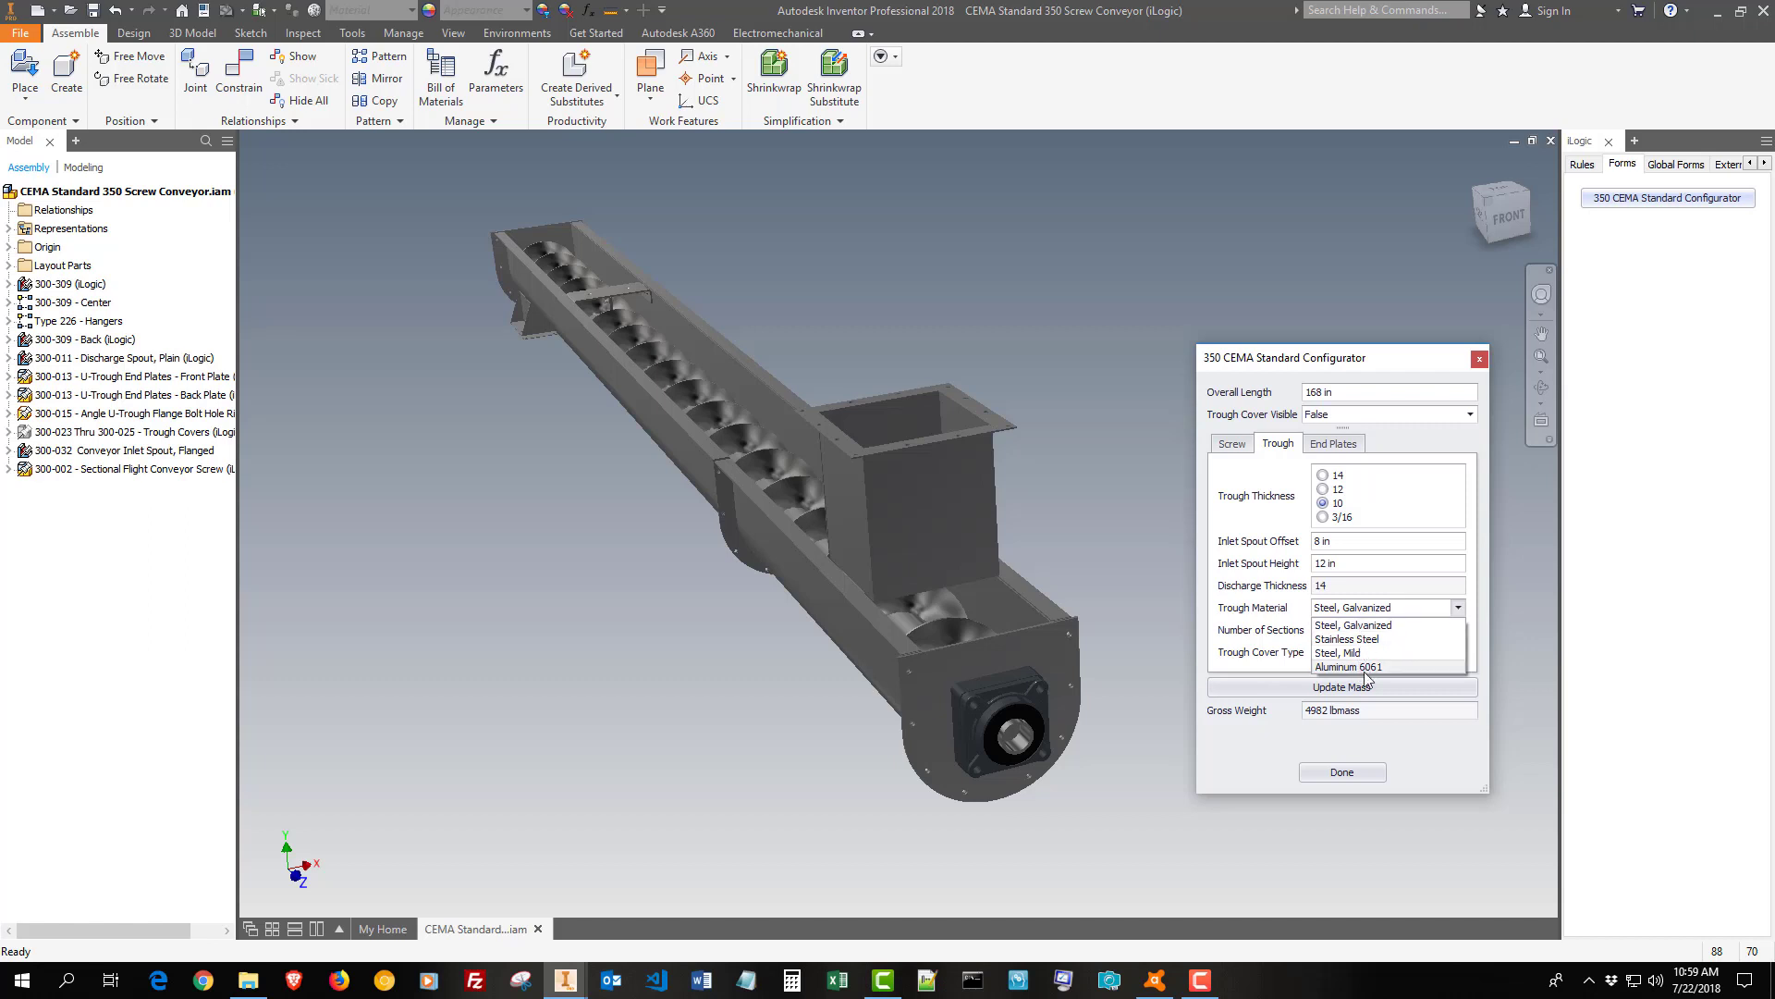
left_click(1274, 734)
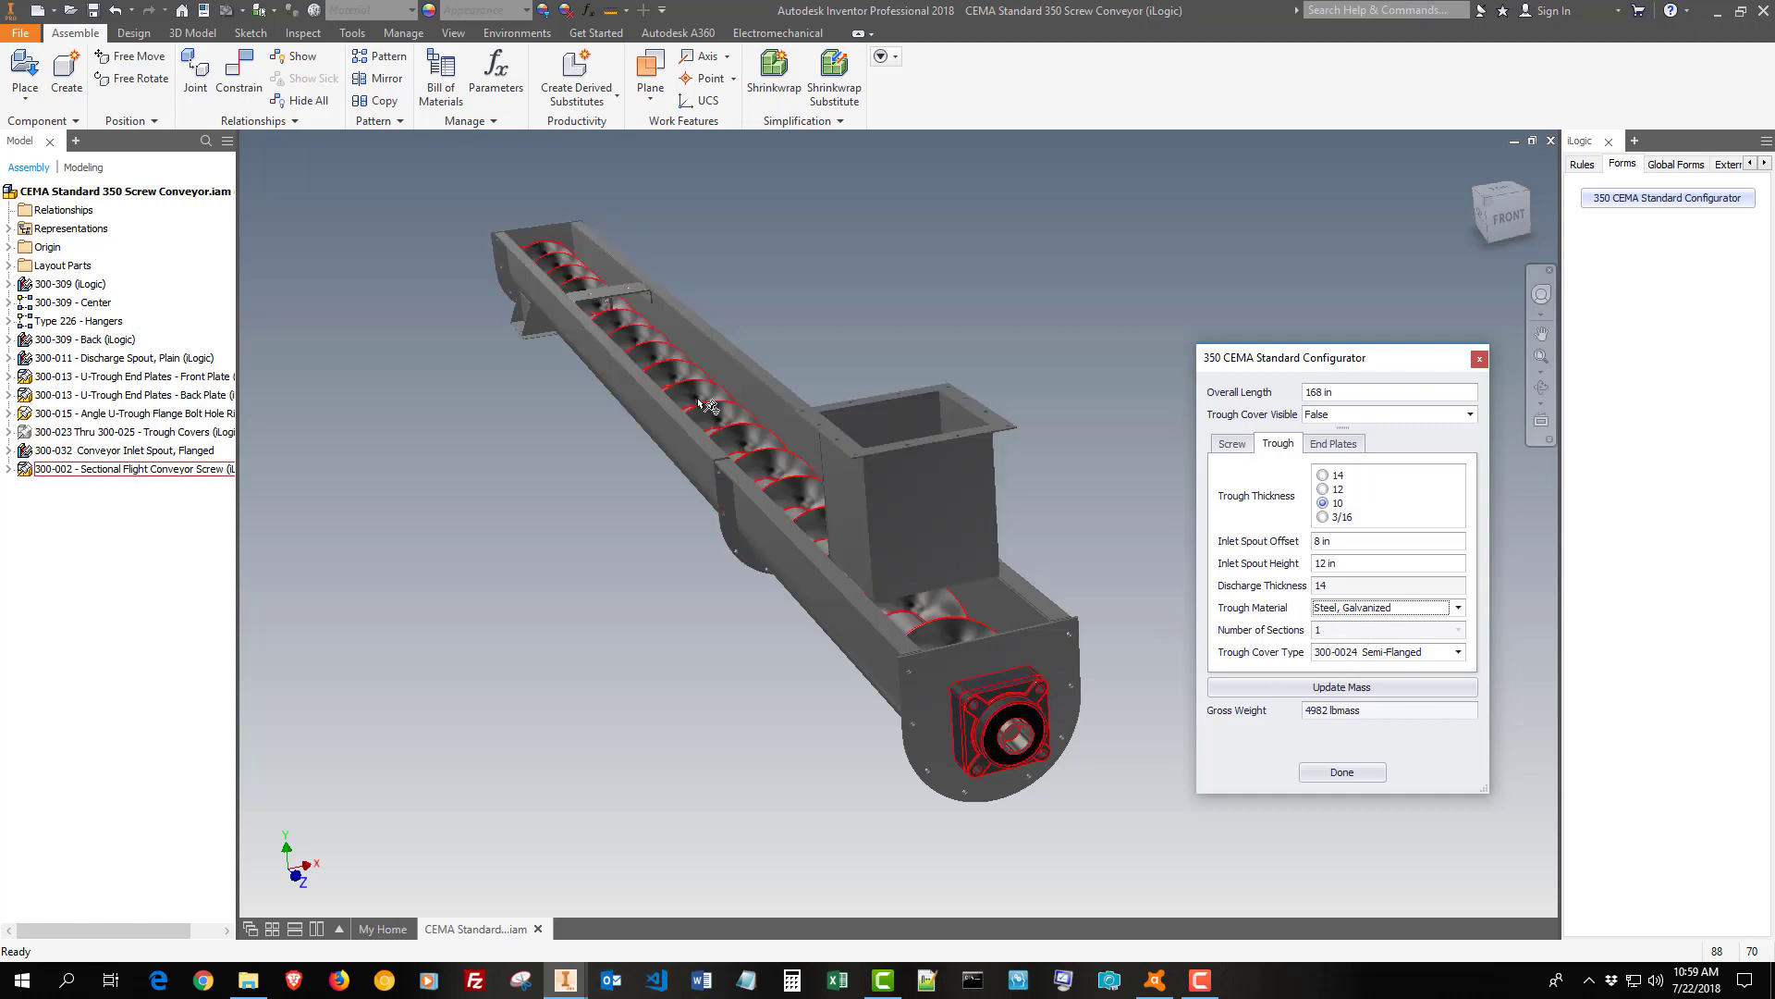
- Set End Plate Attachment to Studded and With Feet? to True
left_click(1334, 443)
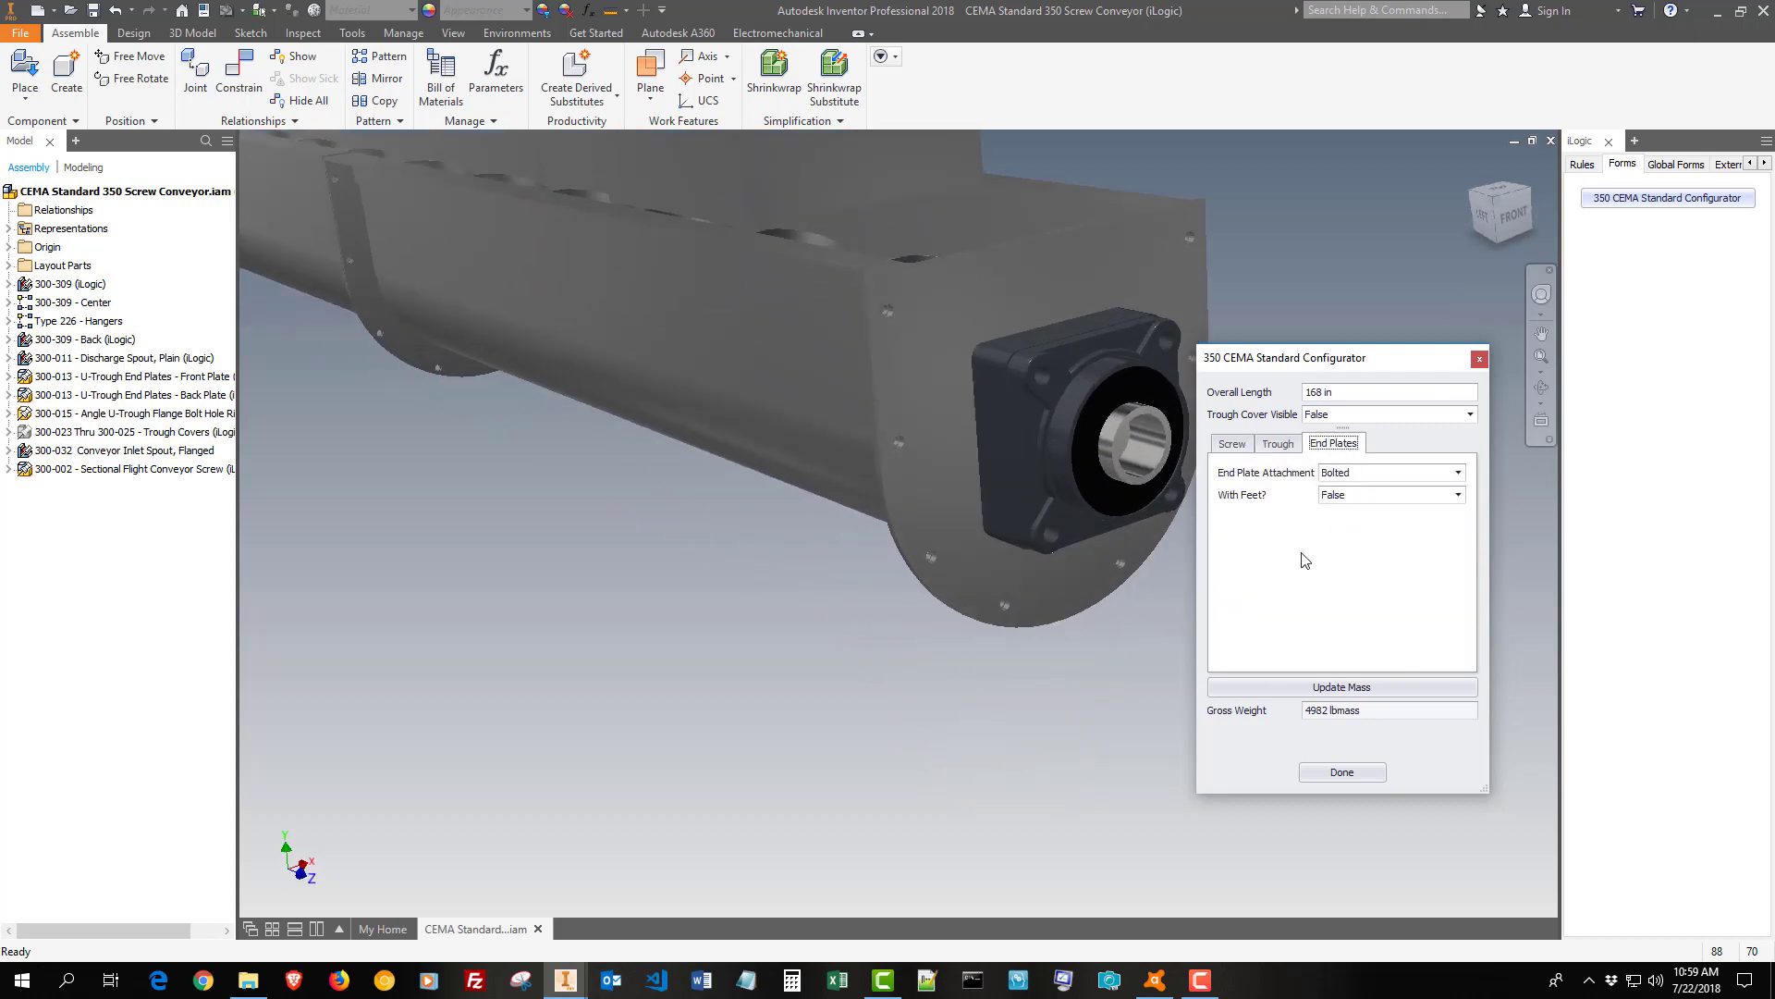
left_click(1385, 475)
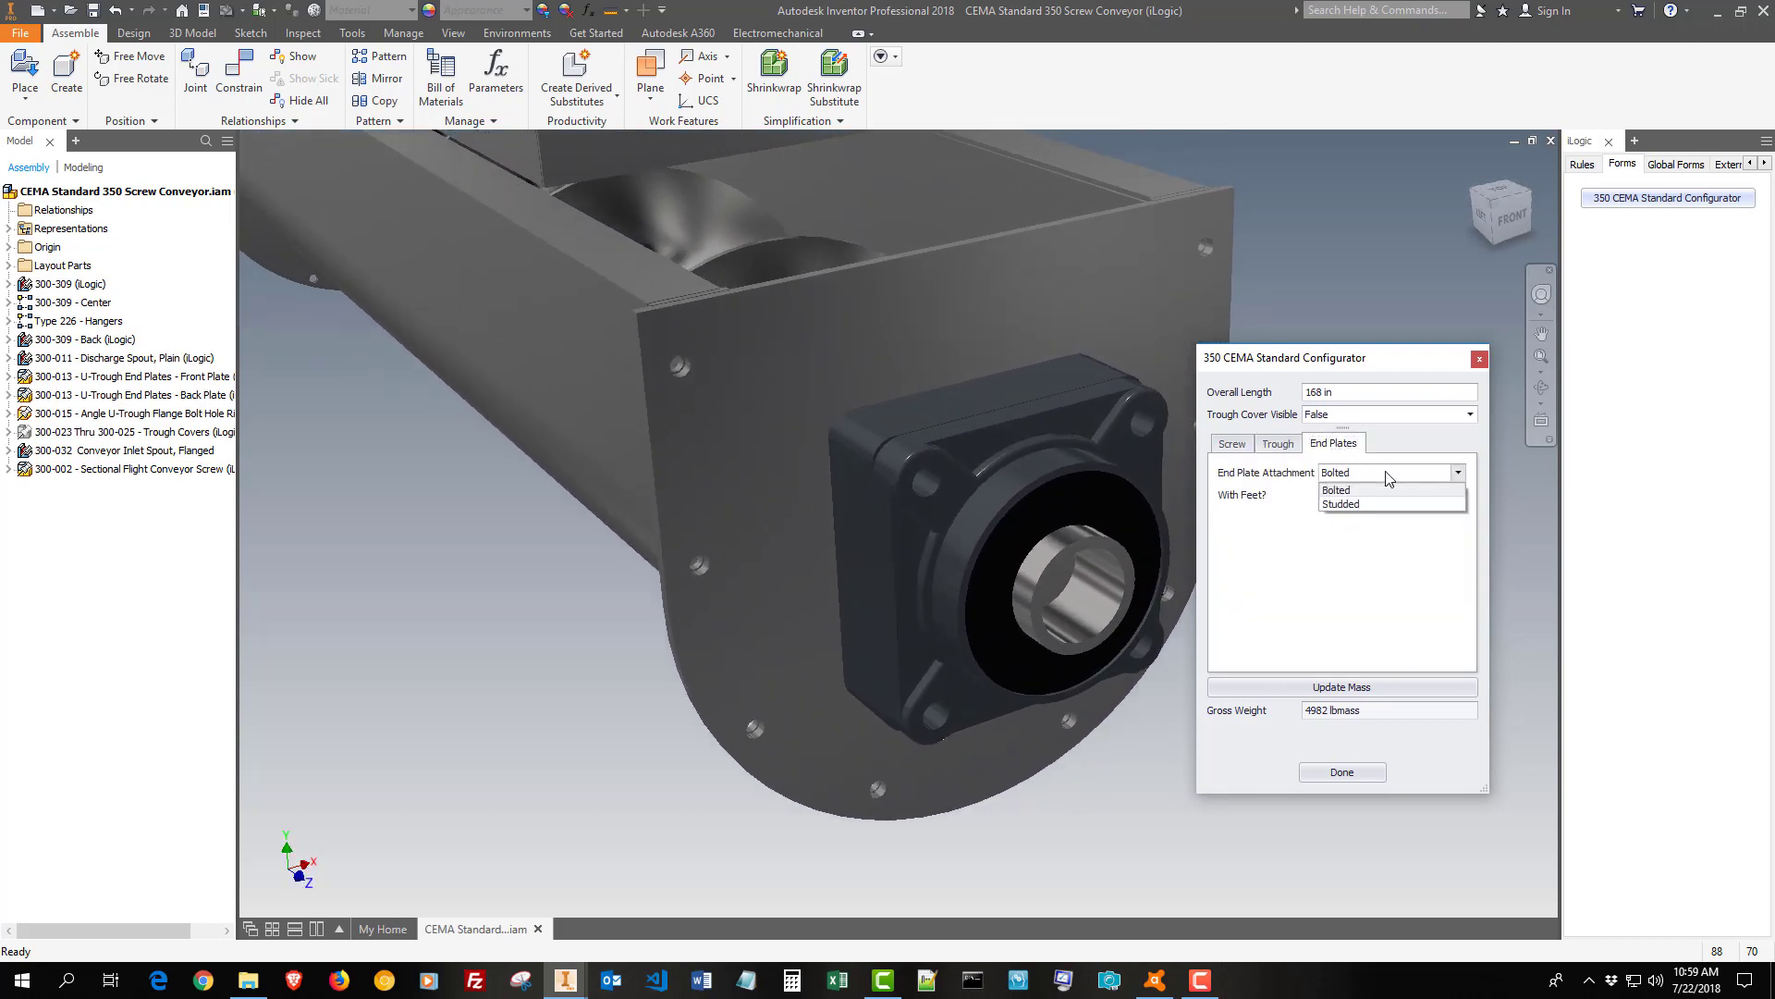
left_click(1342, 504)
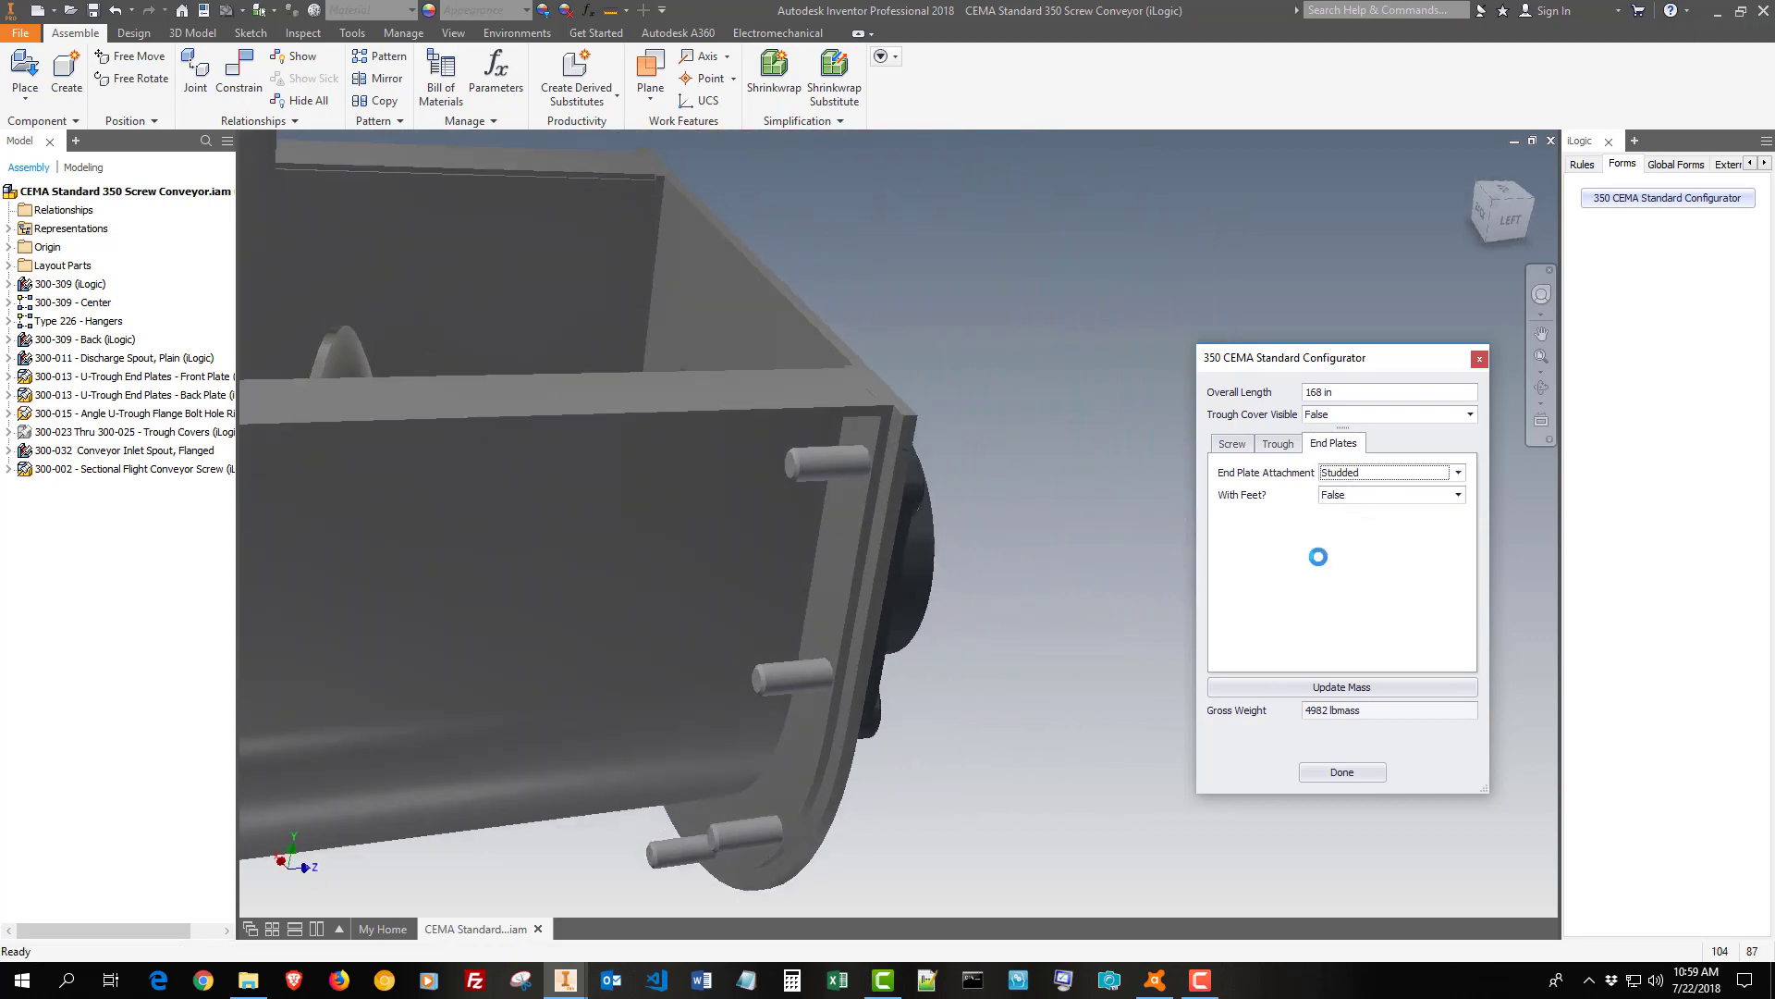
scroll(1025, 475, "up", 2)
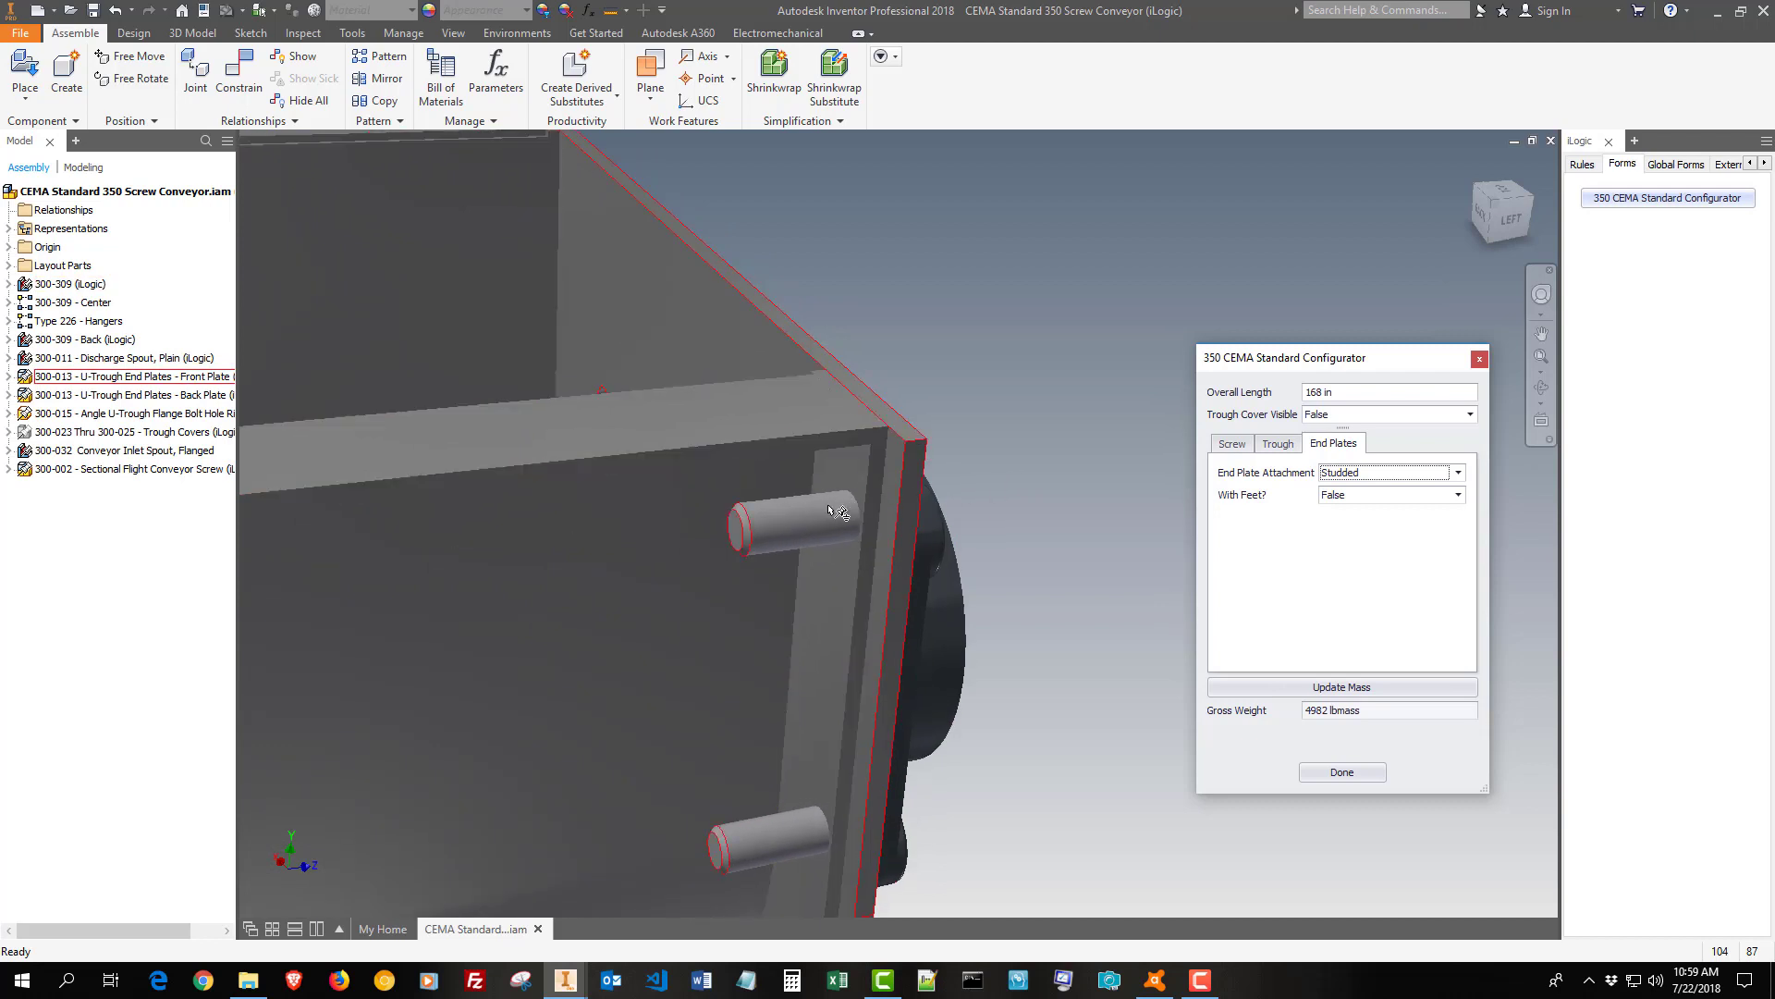
scroll(812, 528, "up", 2)
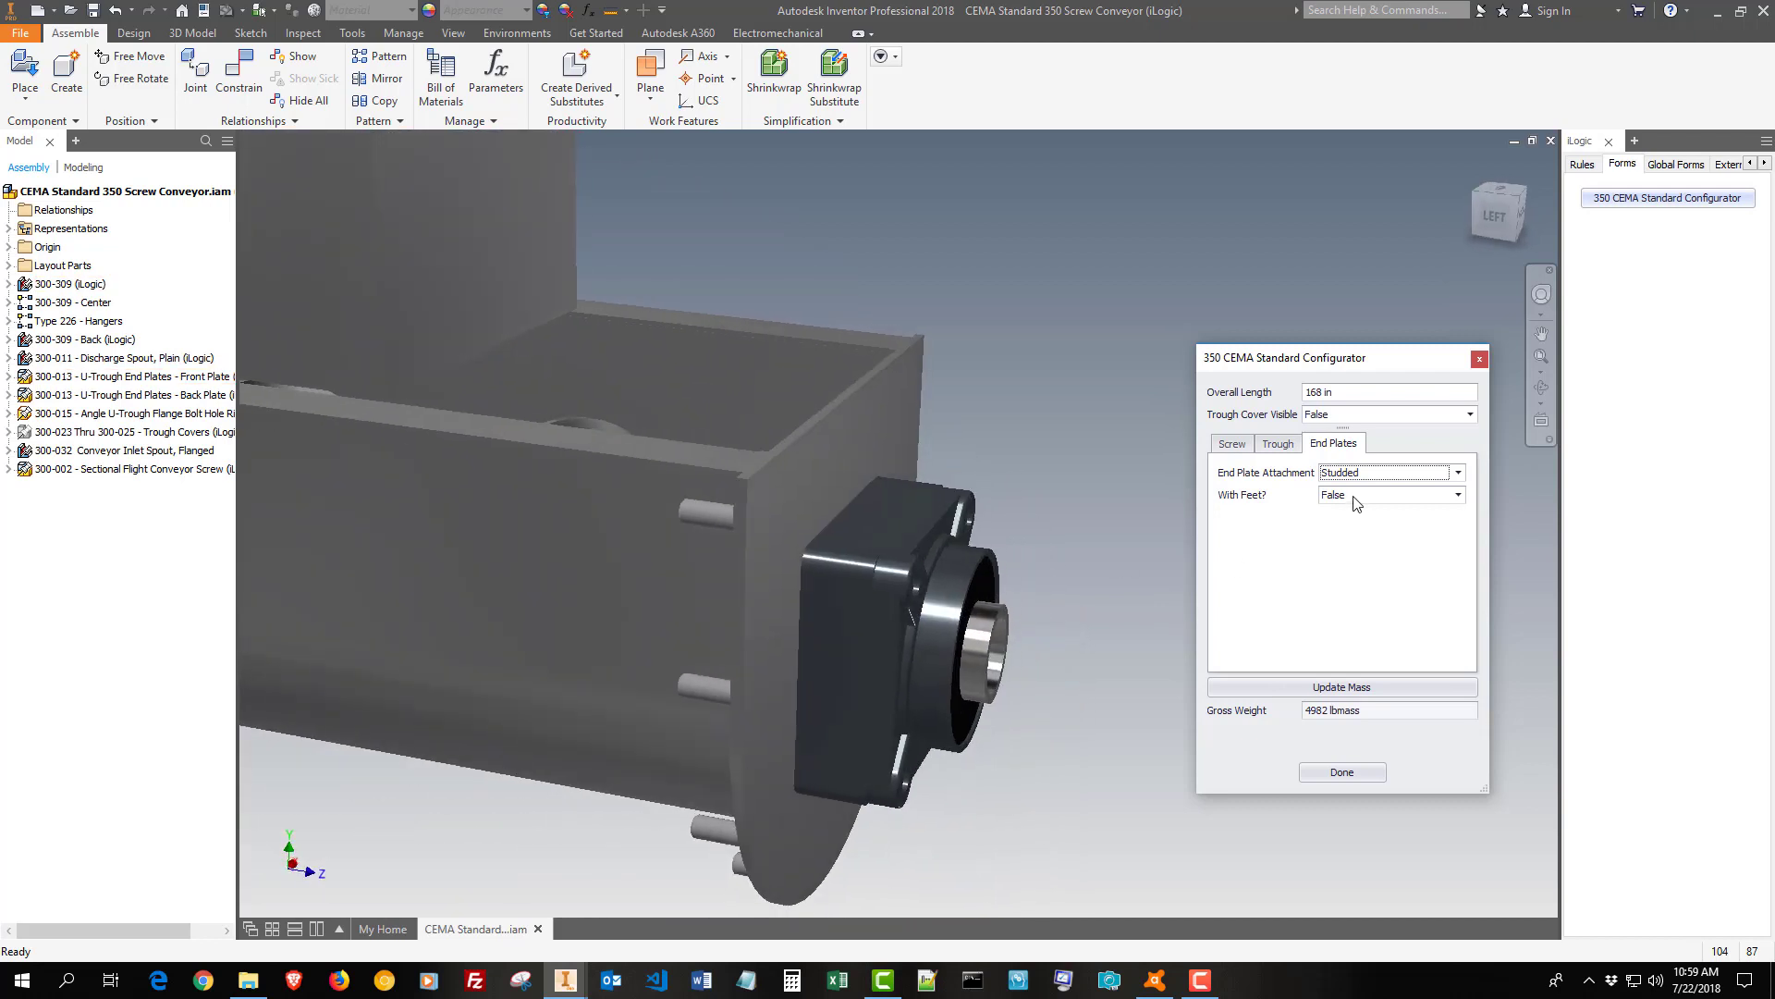
left_click(1391, 494)
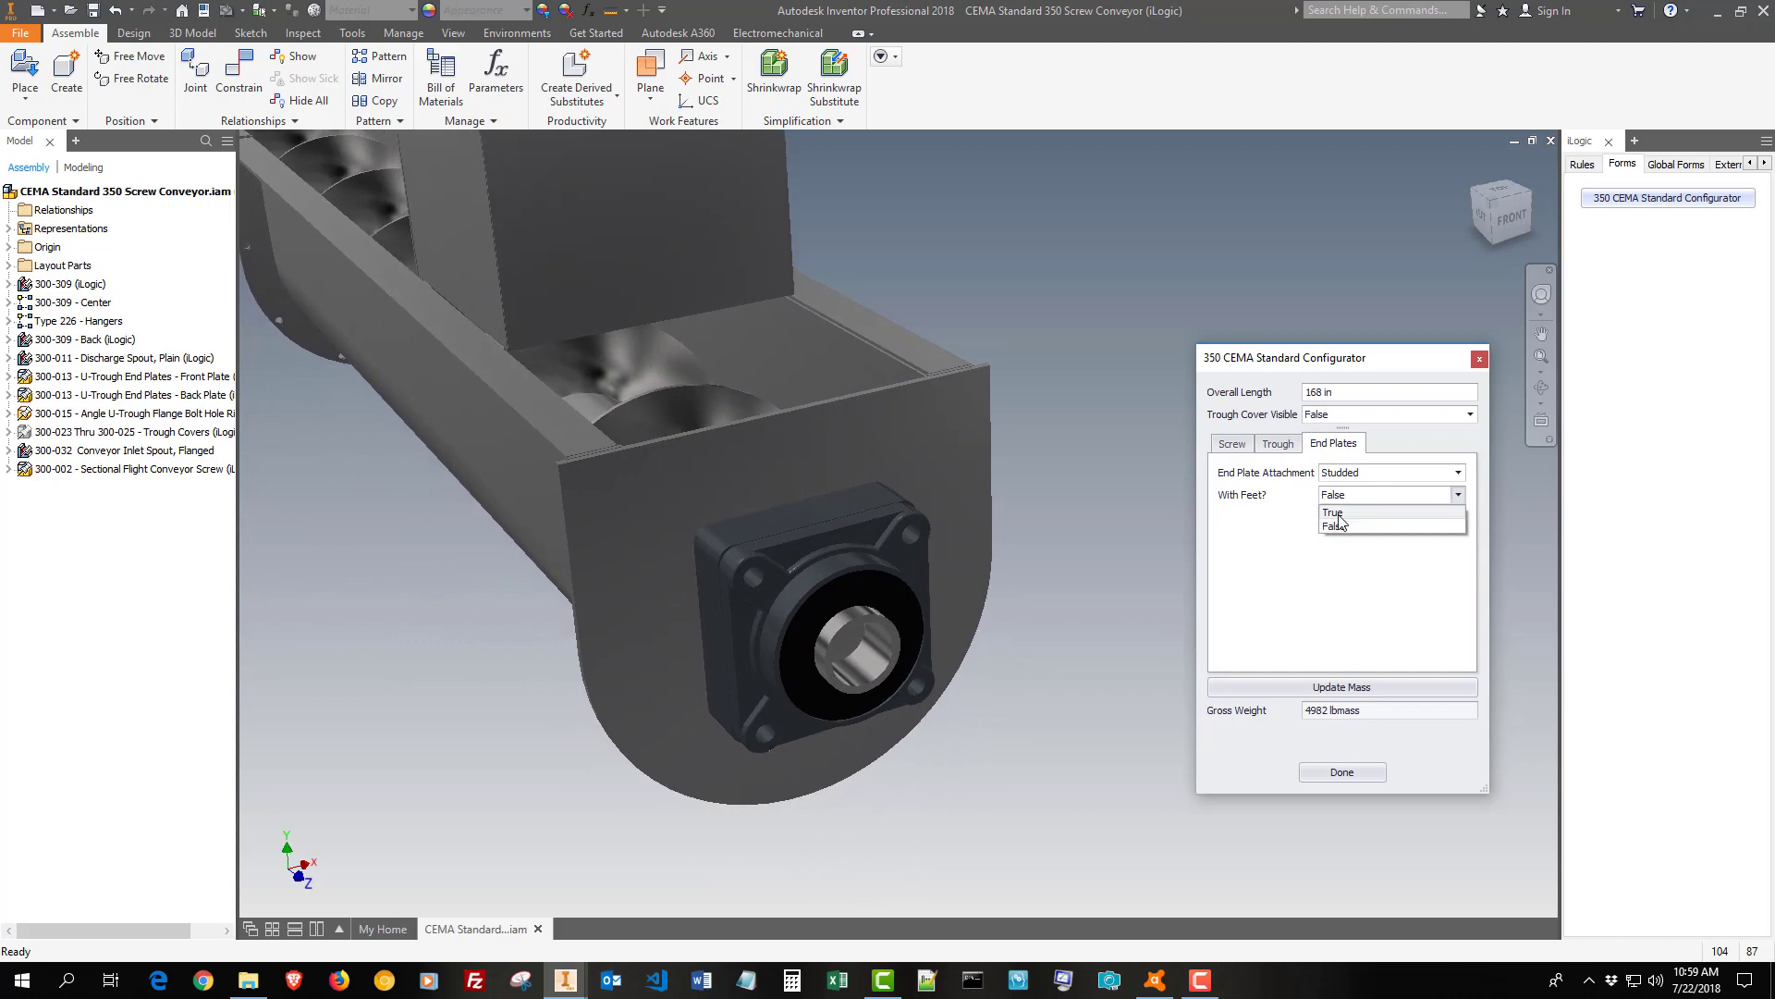
left_click(1333, 511)
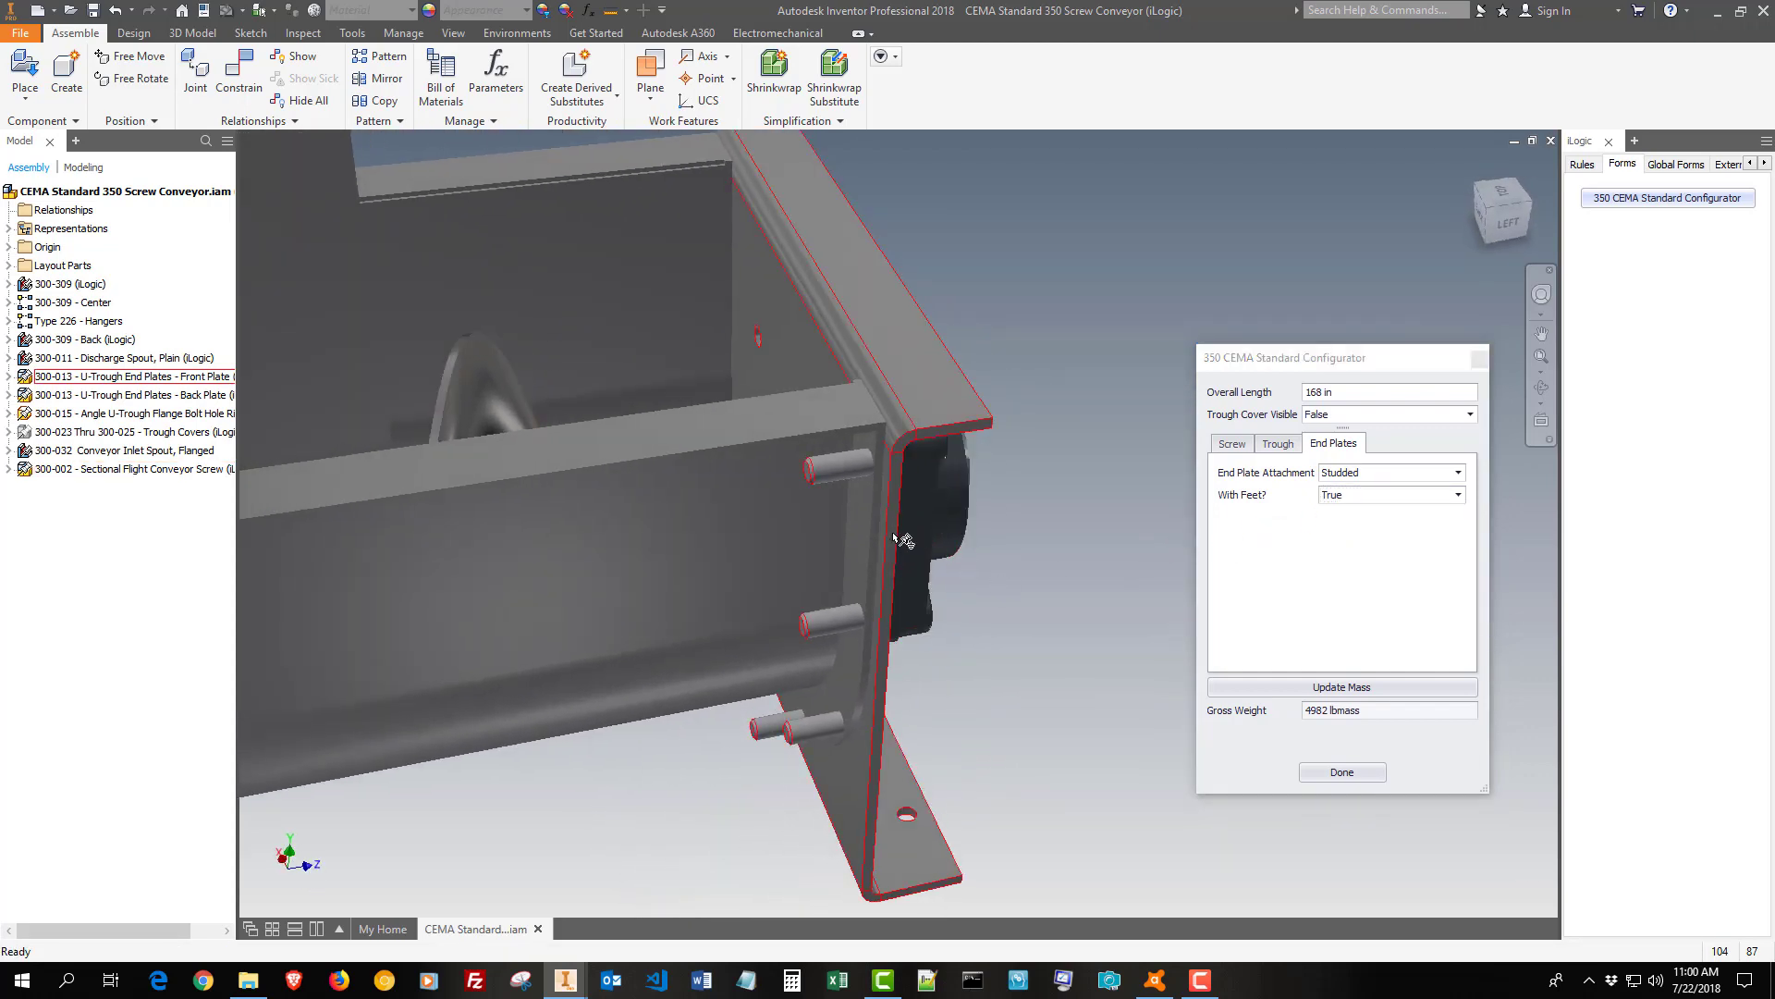
- Return End Plate Attachment to Bolted and orbit to inspect the end plate and bearing
left_click(1387, 471)
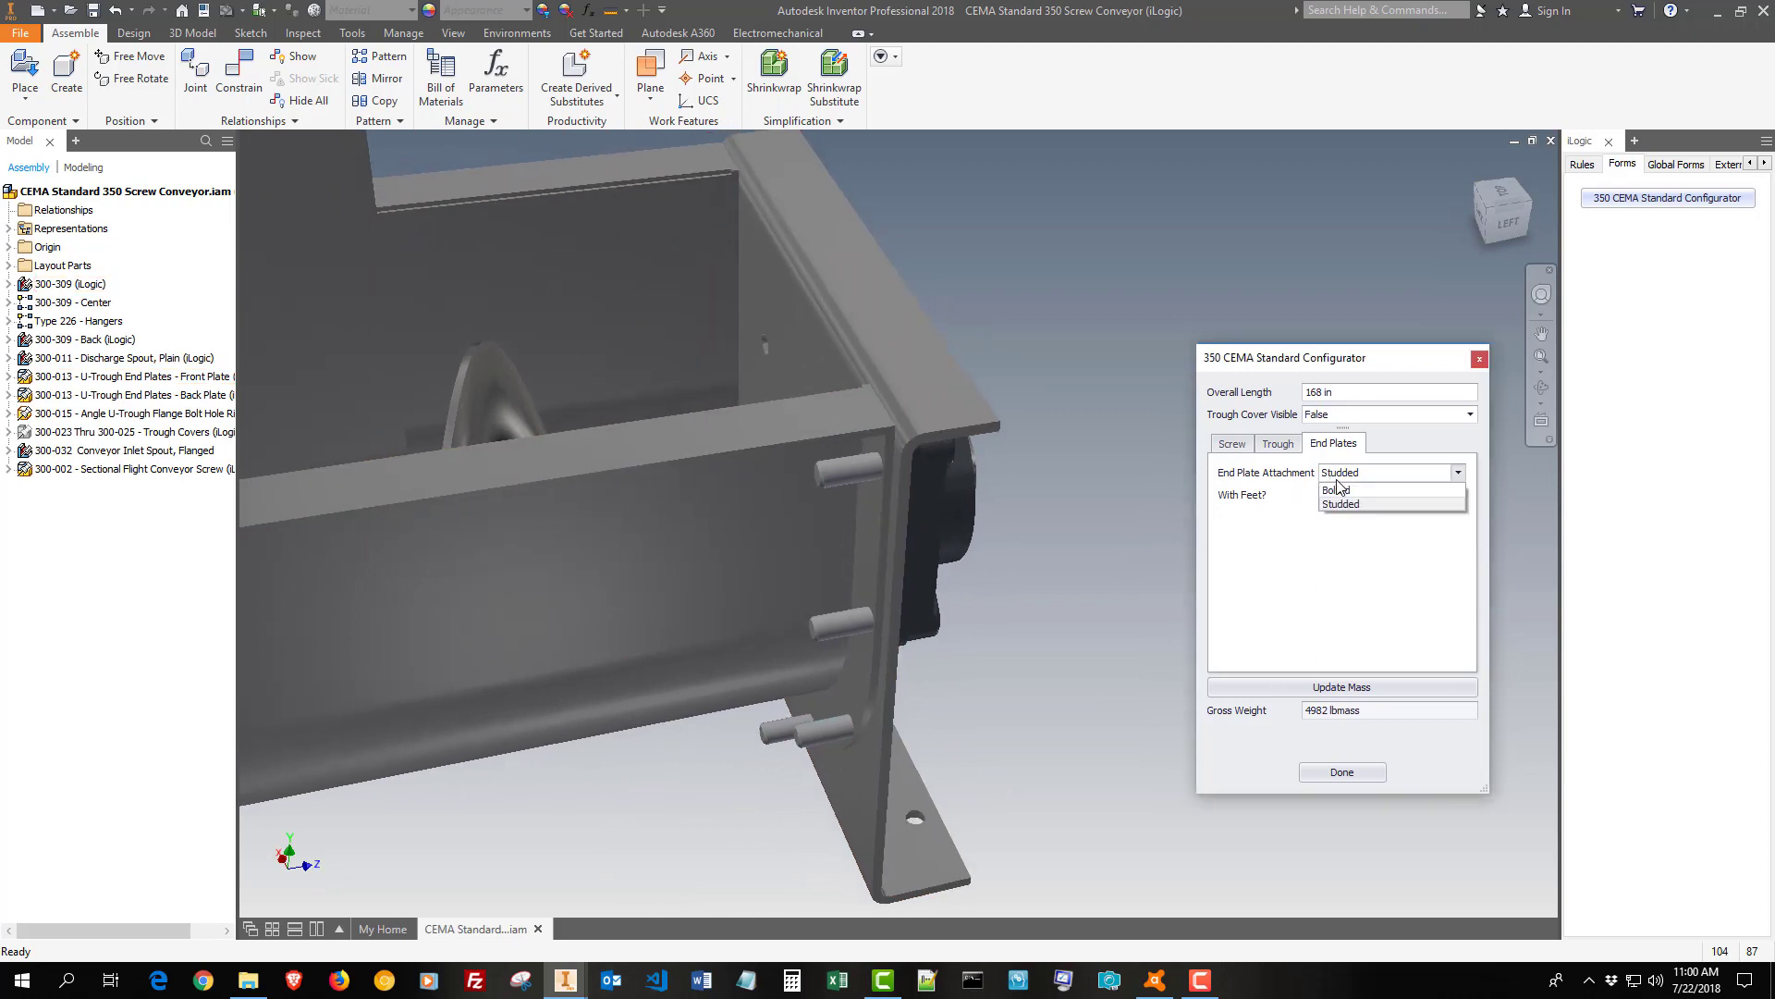
left_click(1342, 489)
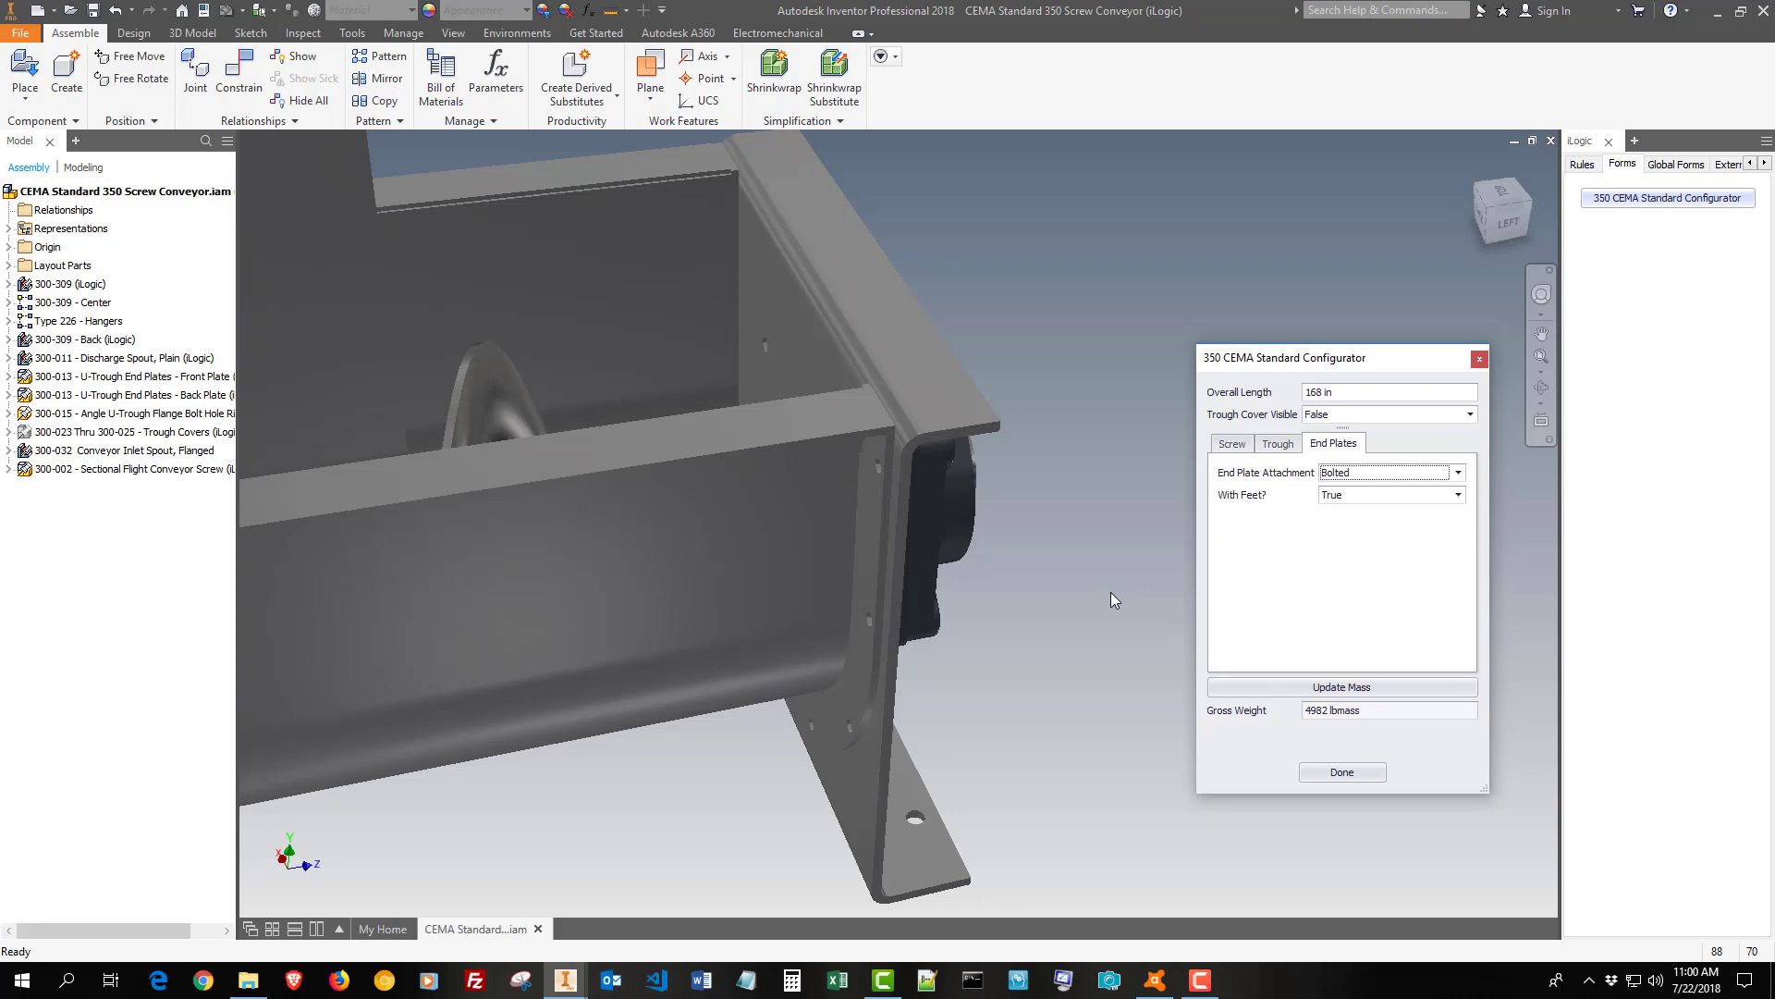
middle_click_drag(1112, 599, 739, 600, "shift")
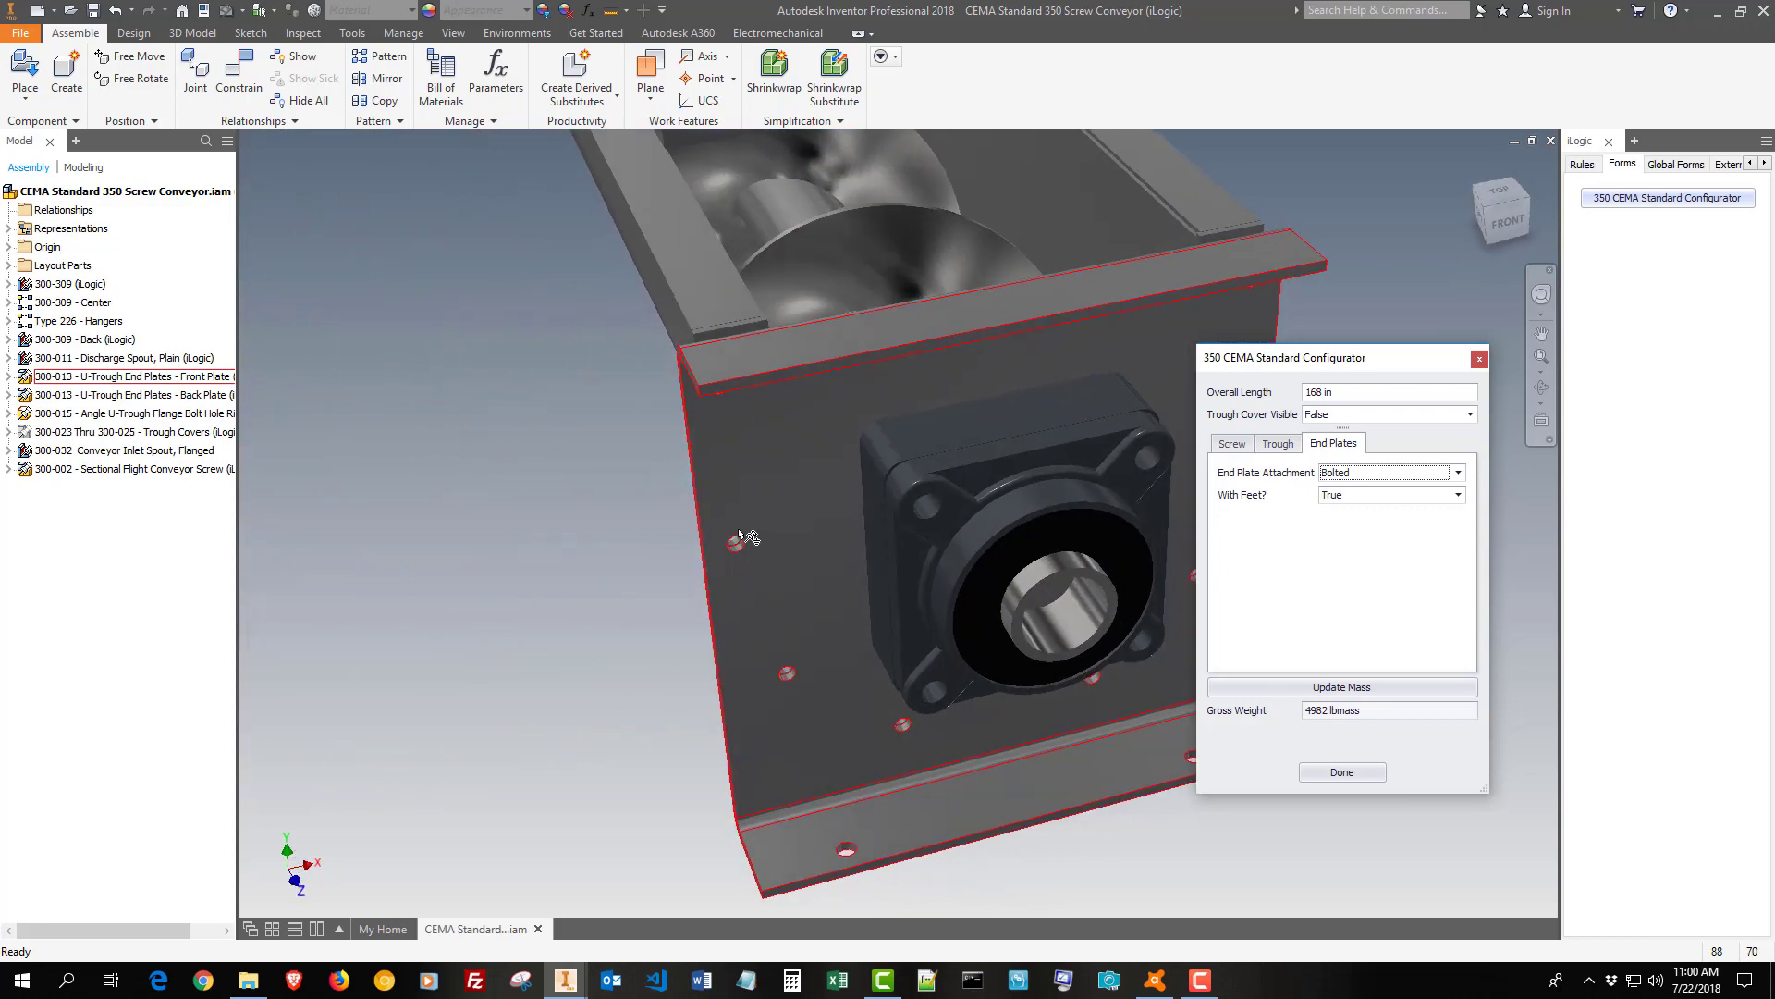
scroll(740, 551, "down", 5)
middle_click_drag(1066, 543, 1119, 502, "shift")
scroll(1119, 502, "up", 3)
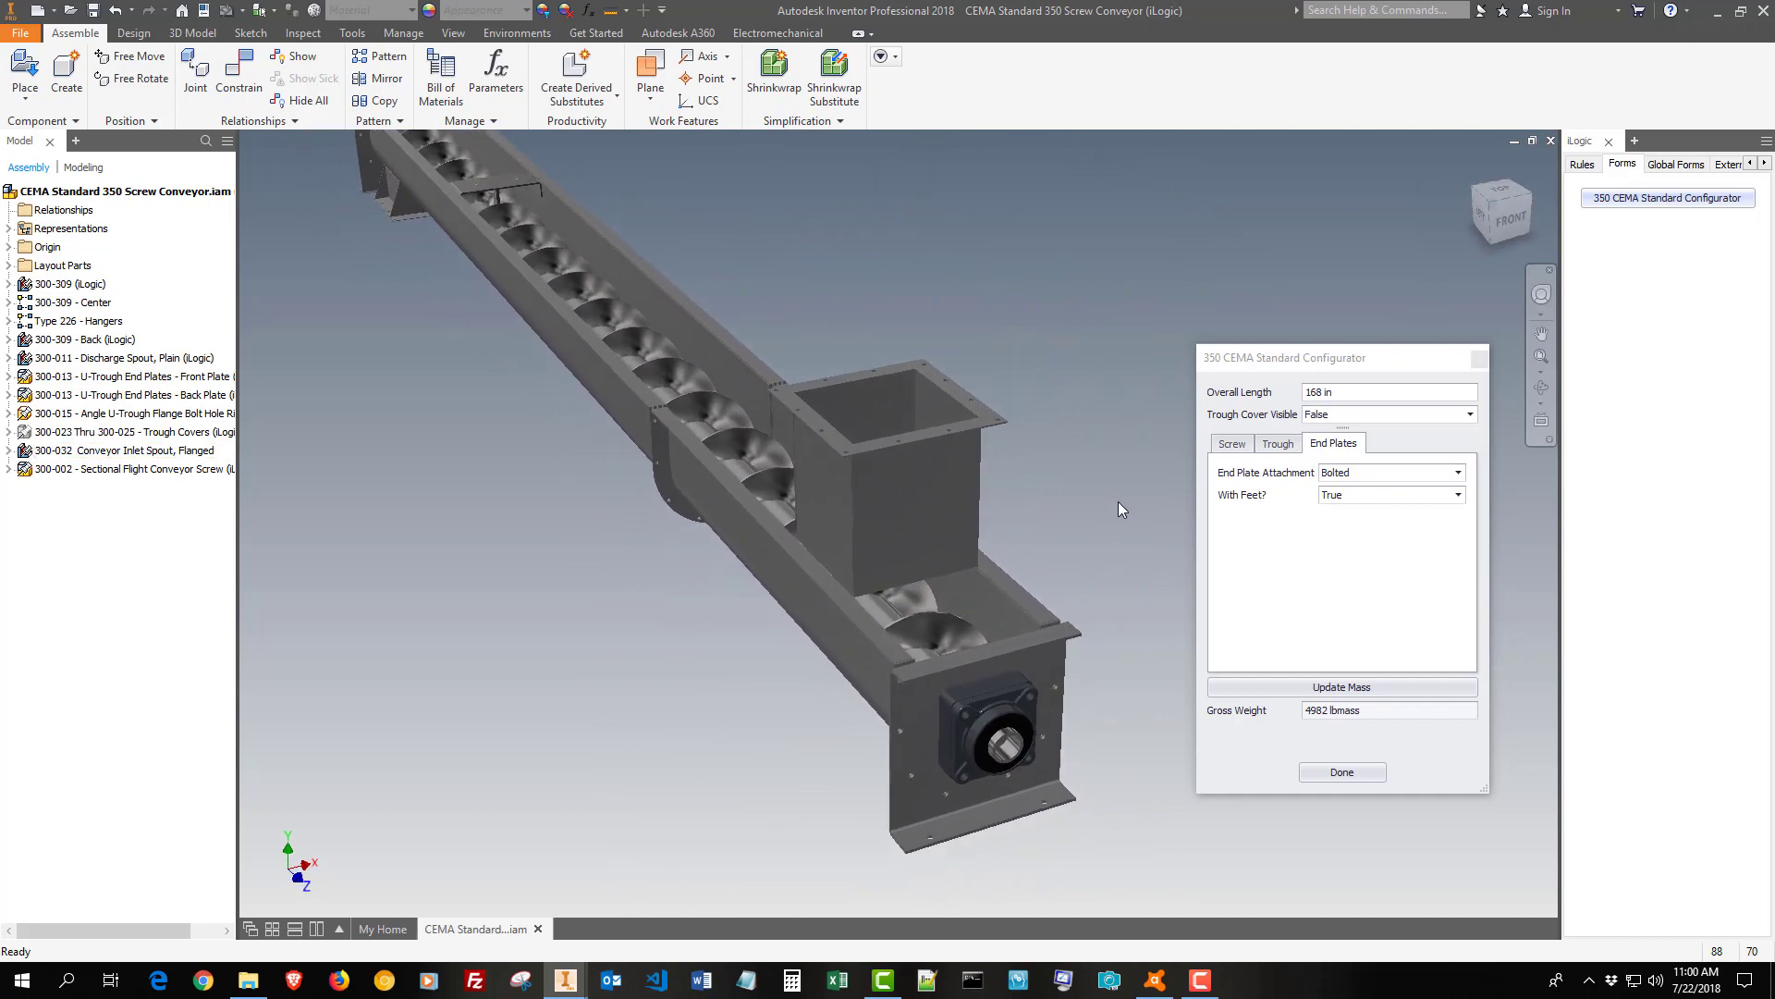
scroll(1119, 501, "up", 1)
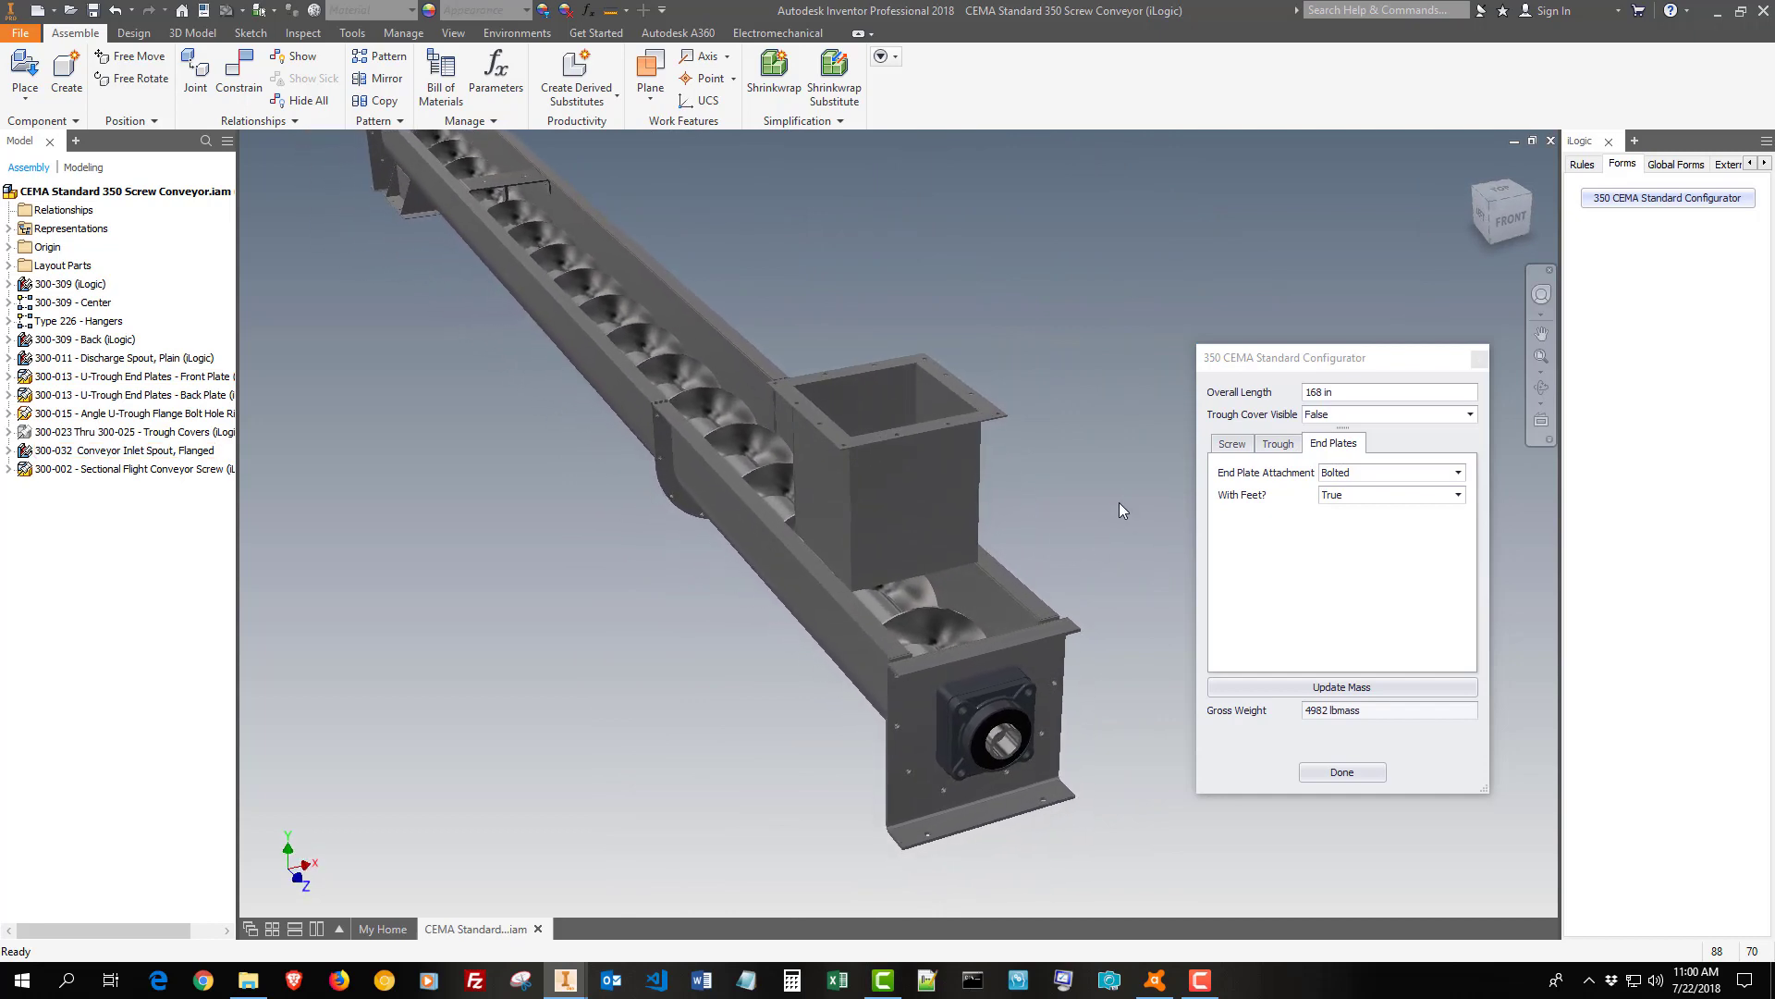
- Bring up the Screw settings, reposition the configurator window, and rotate the conveyor view
left_click(1280, 444)
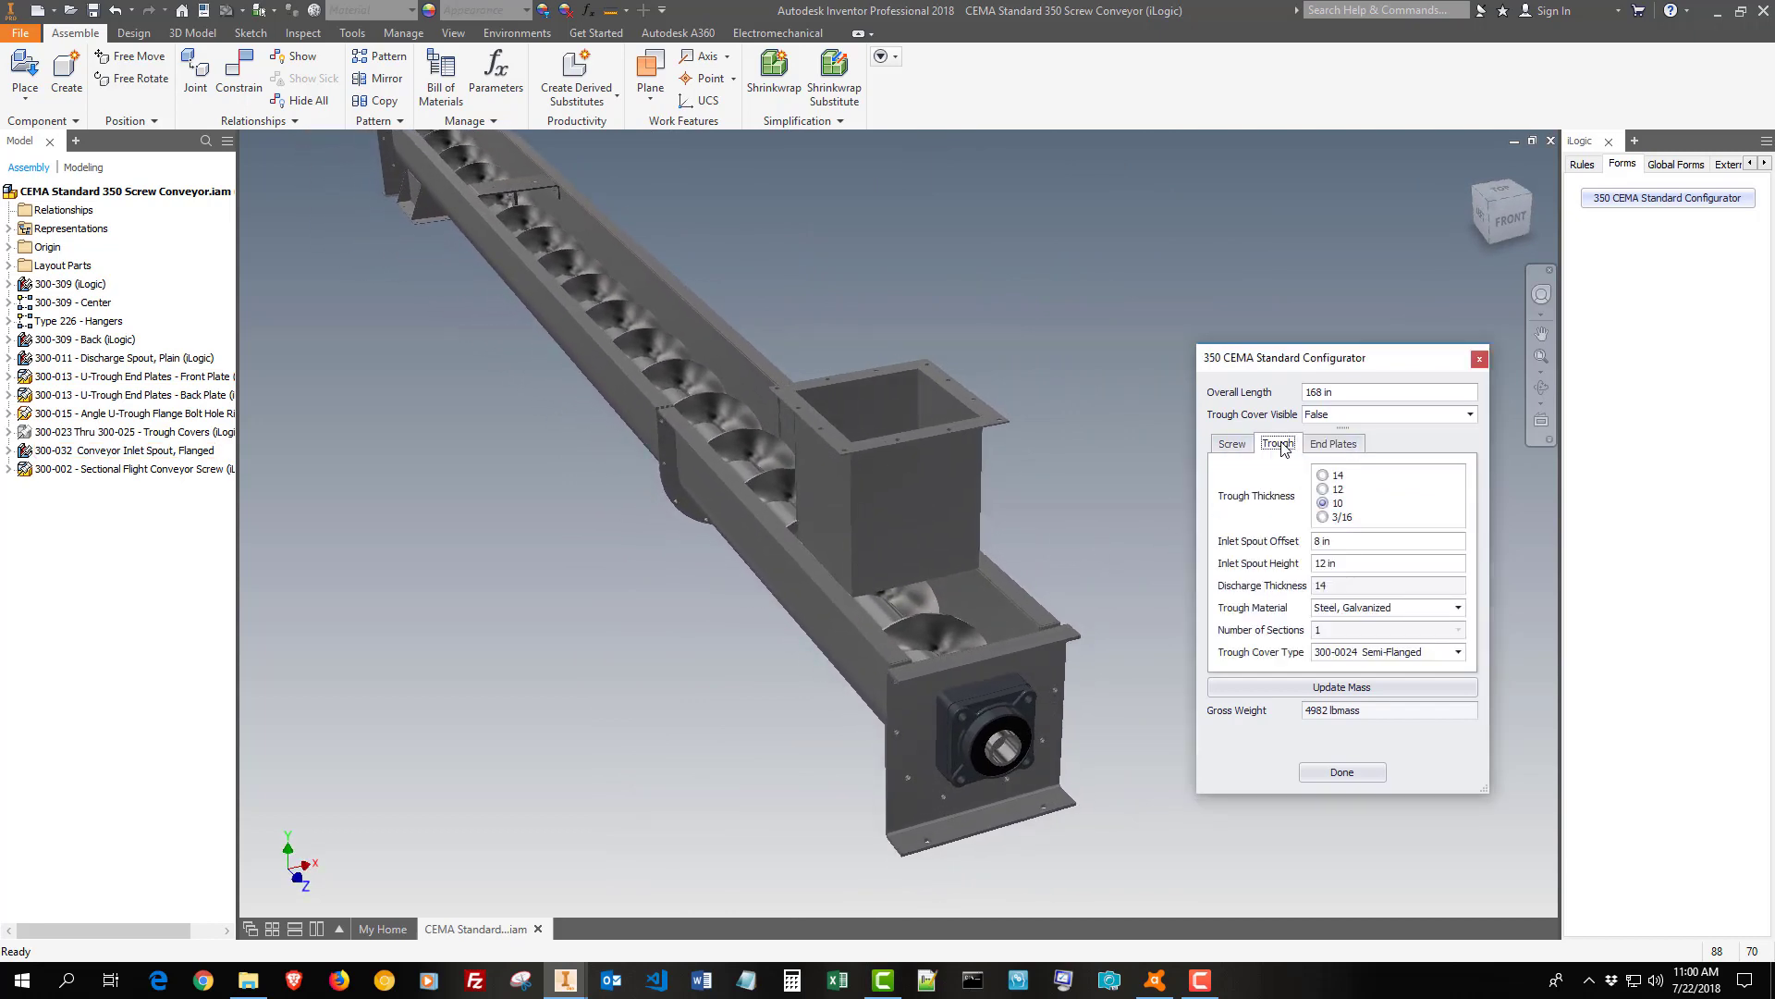
left_click(1233, 444)
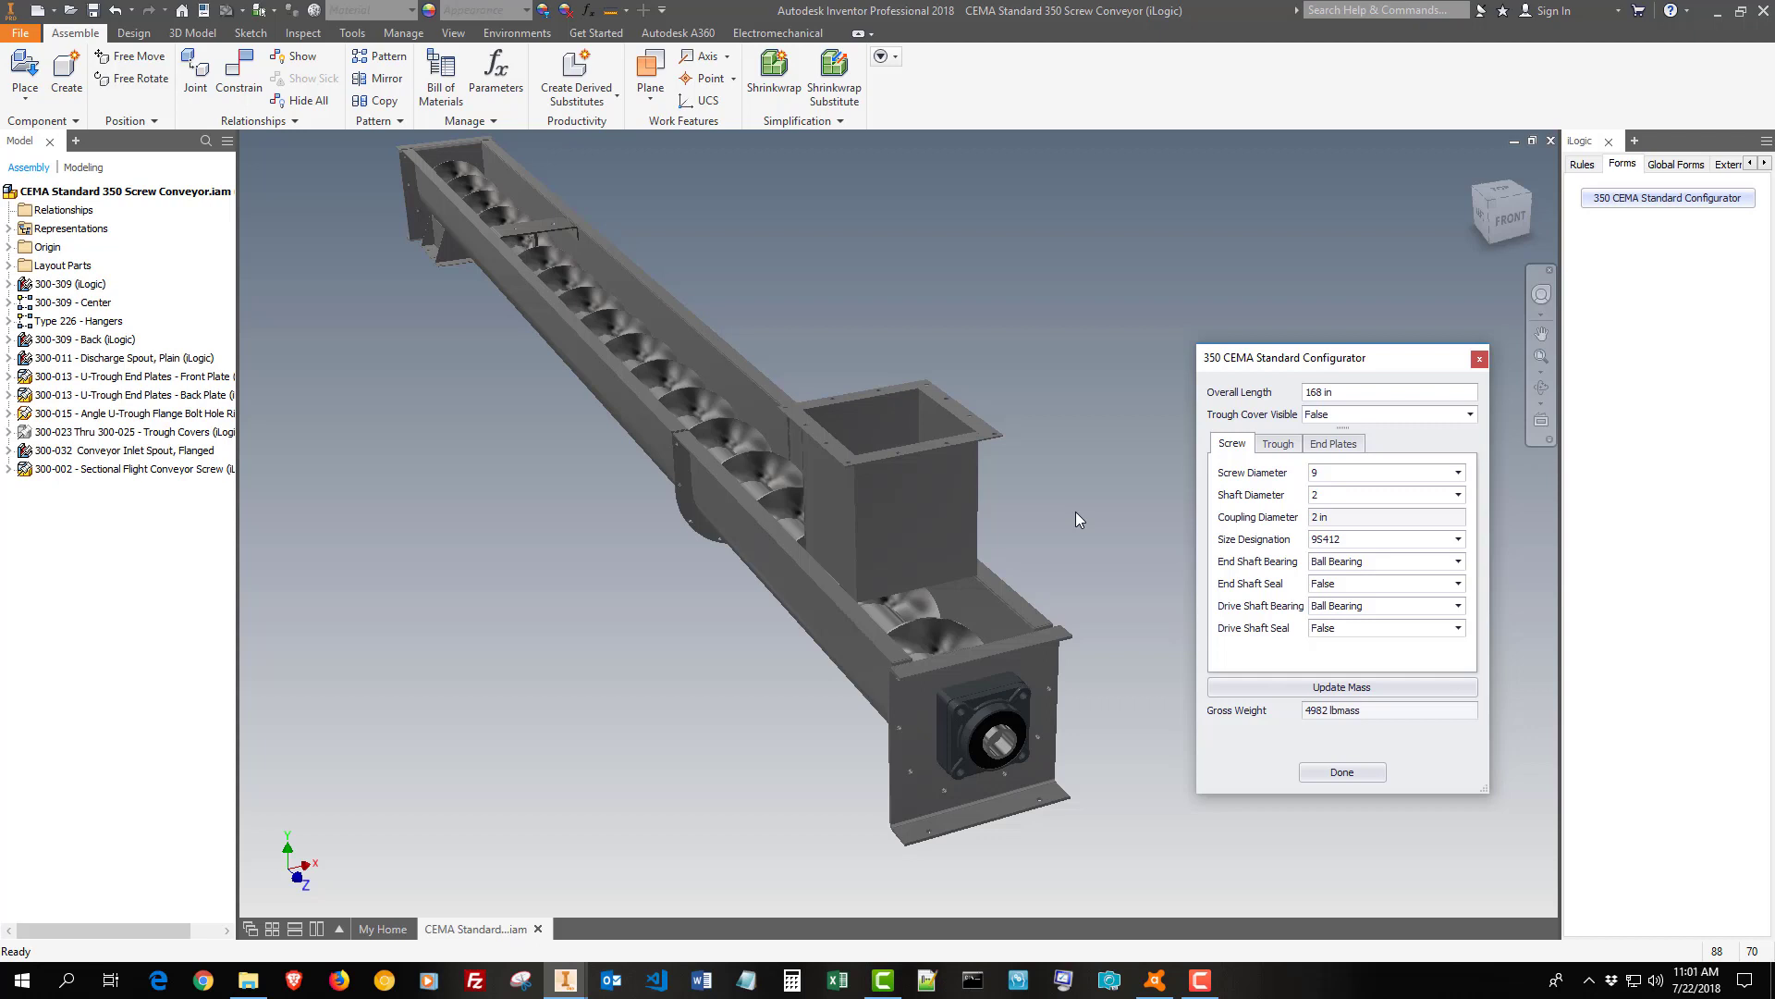
left_click_drag(1371, 358, 1460, 372)
left_click_drag(971, 528, 1218, 600)
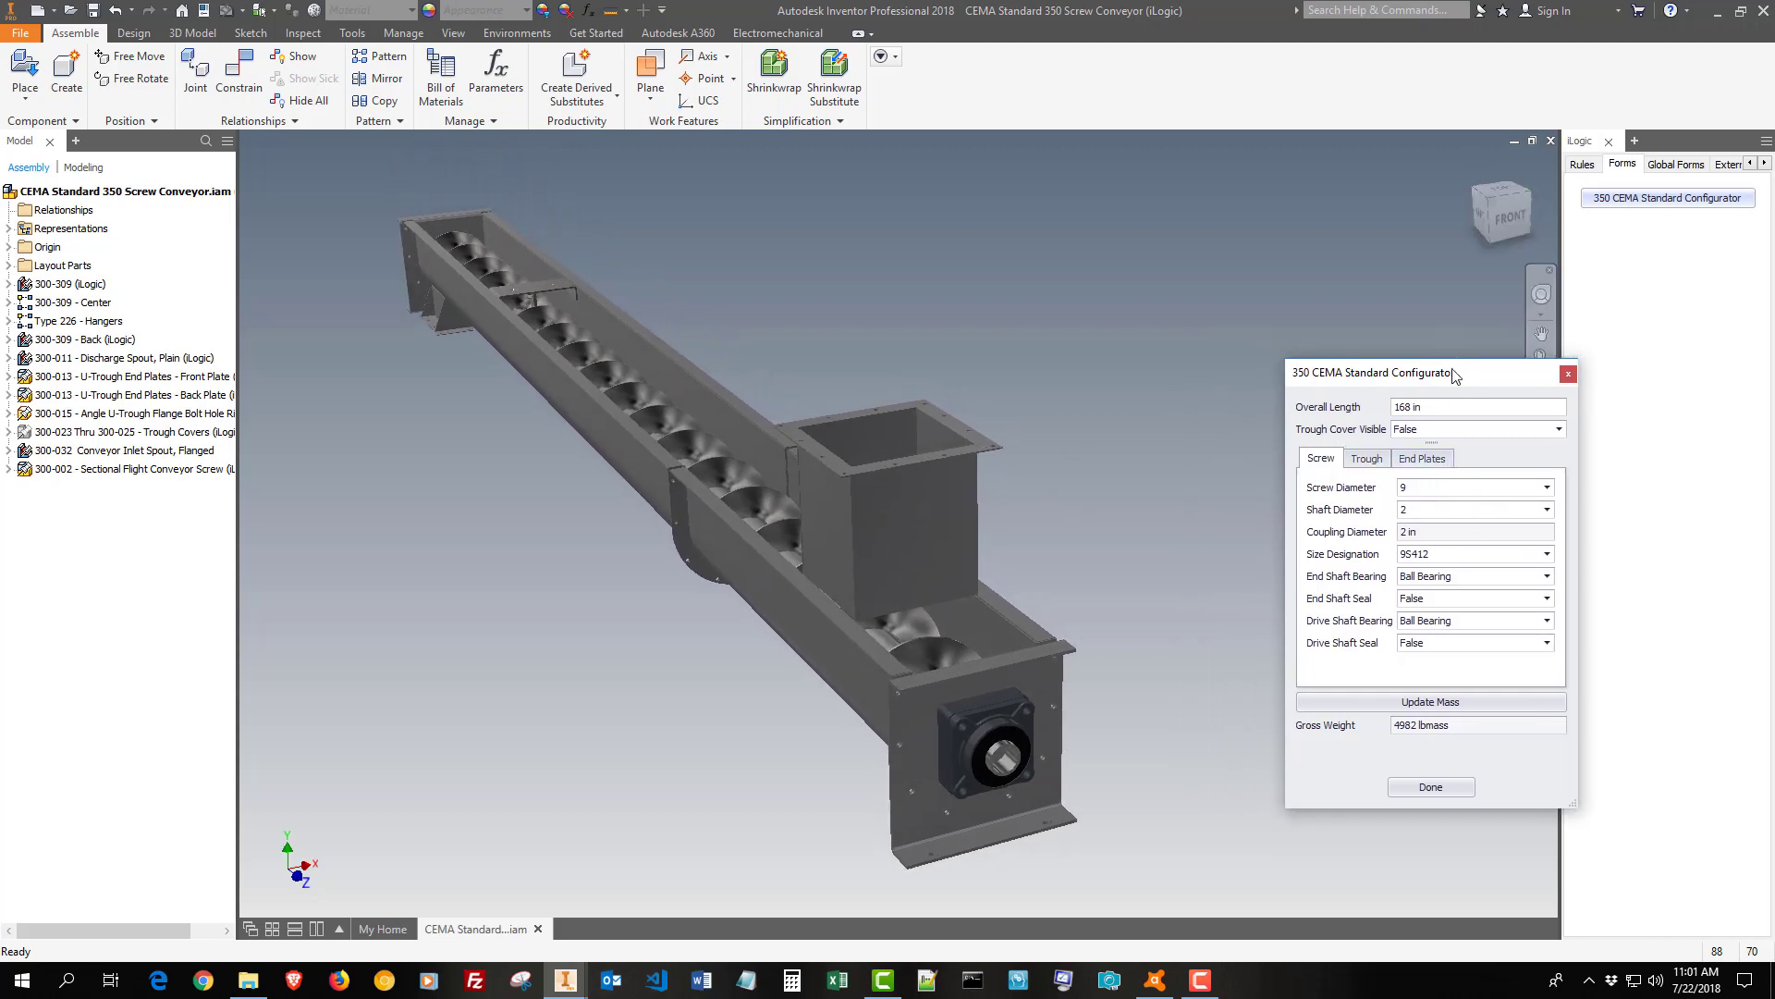
left_click_drag(1455, 375, 1332, 371)
left_click_drag(693, 416, 707, 416)
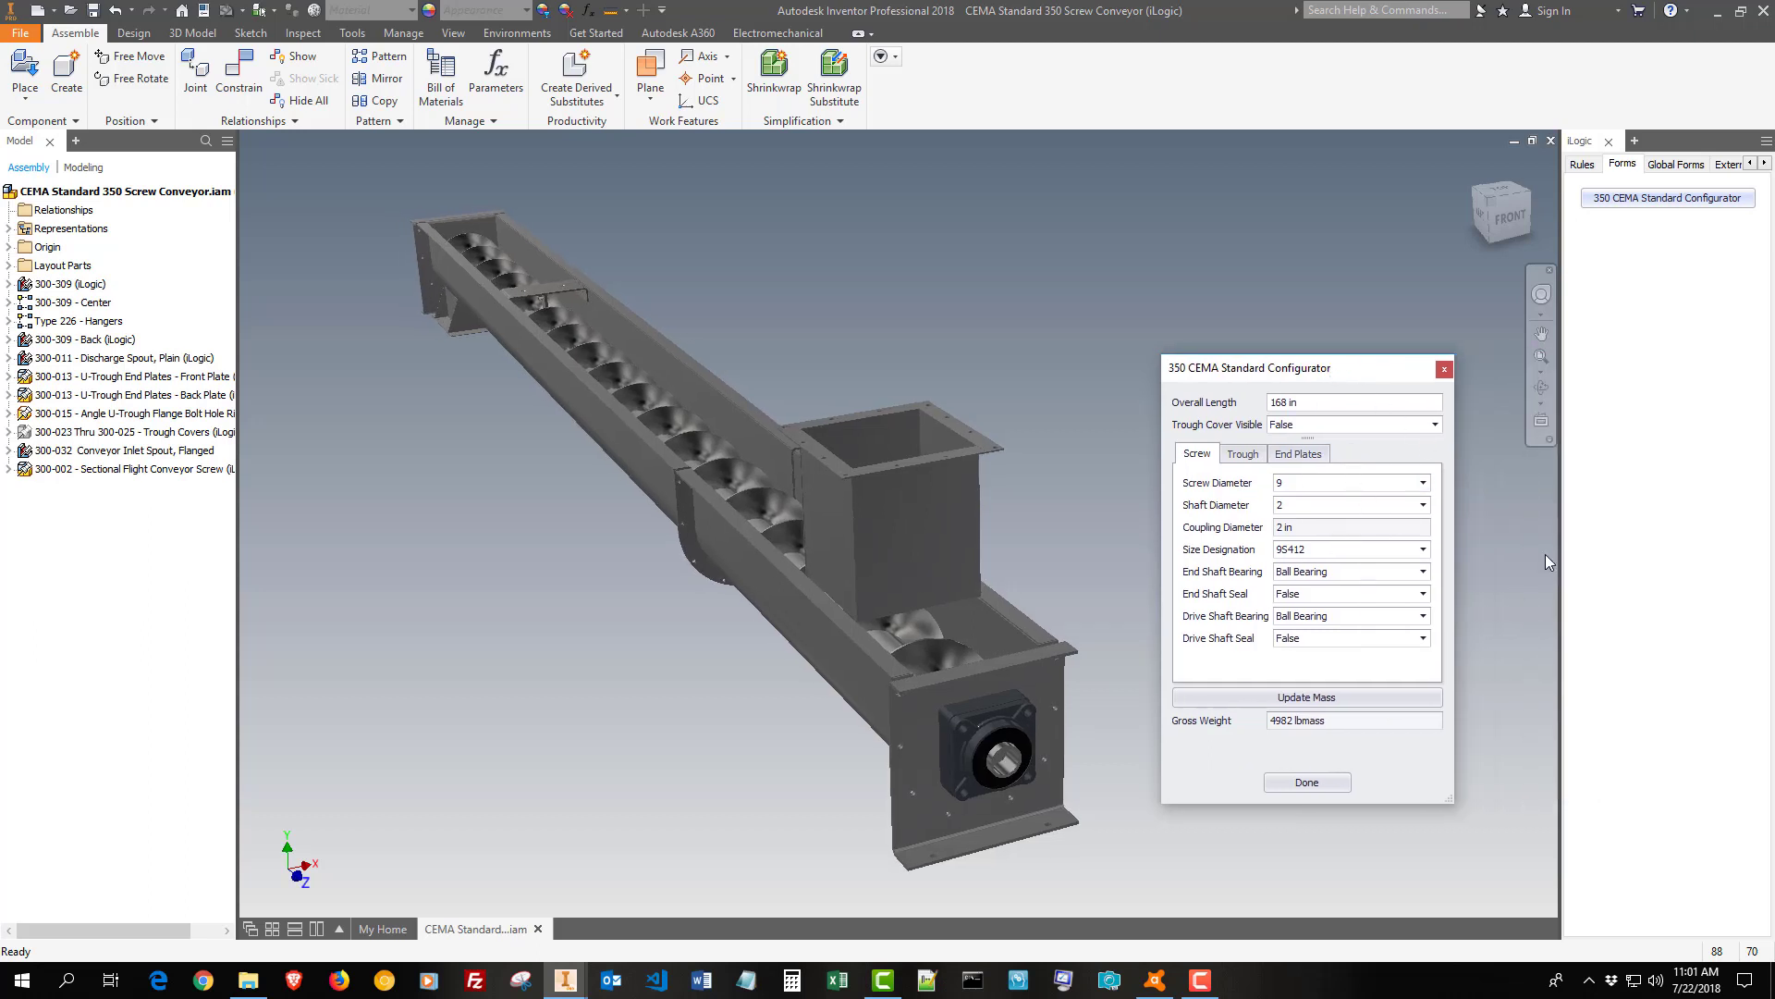
middle_click_drag(1077, 617, 1062, 530, "shift")
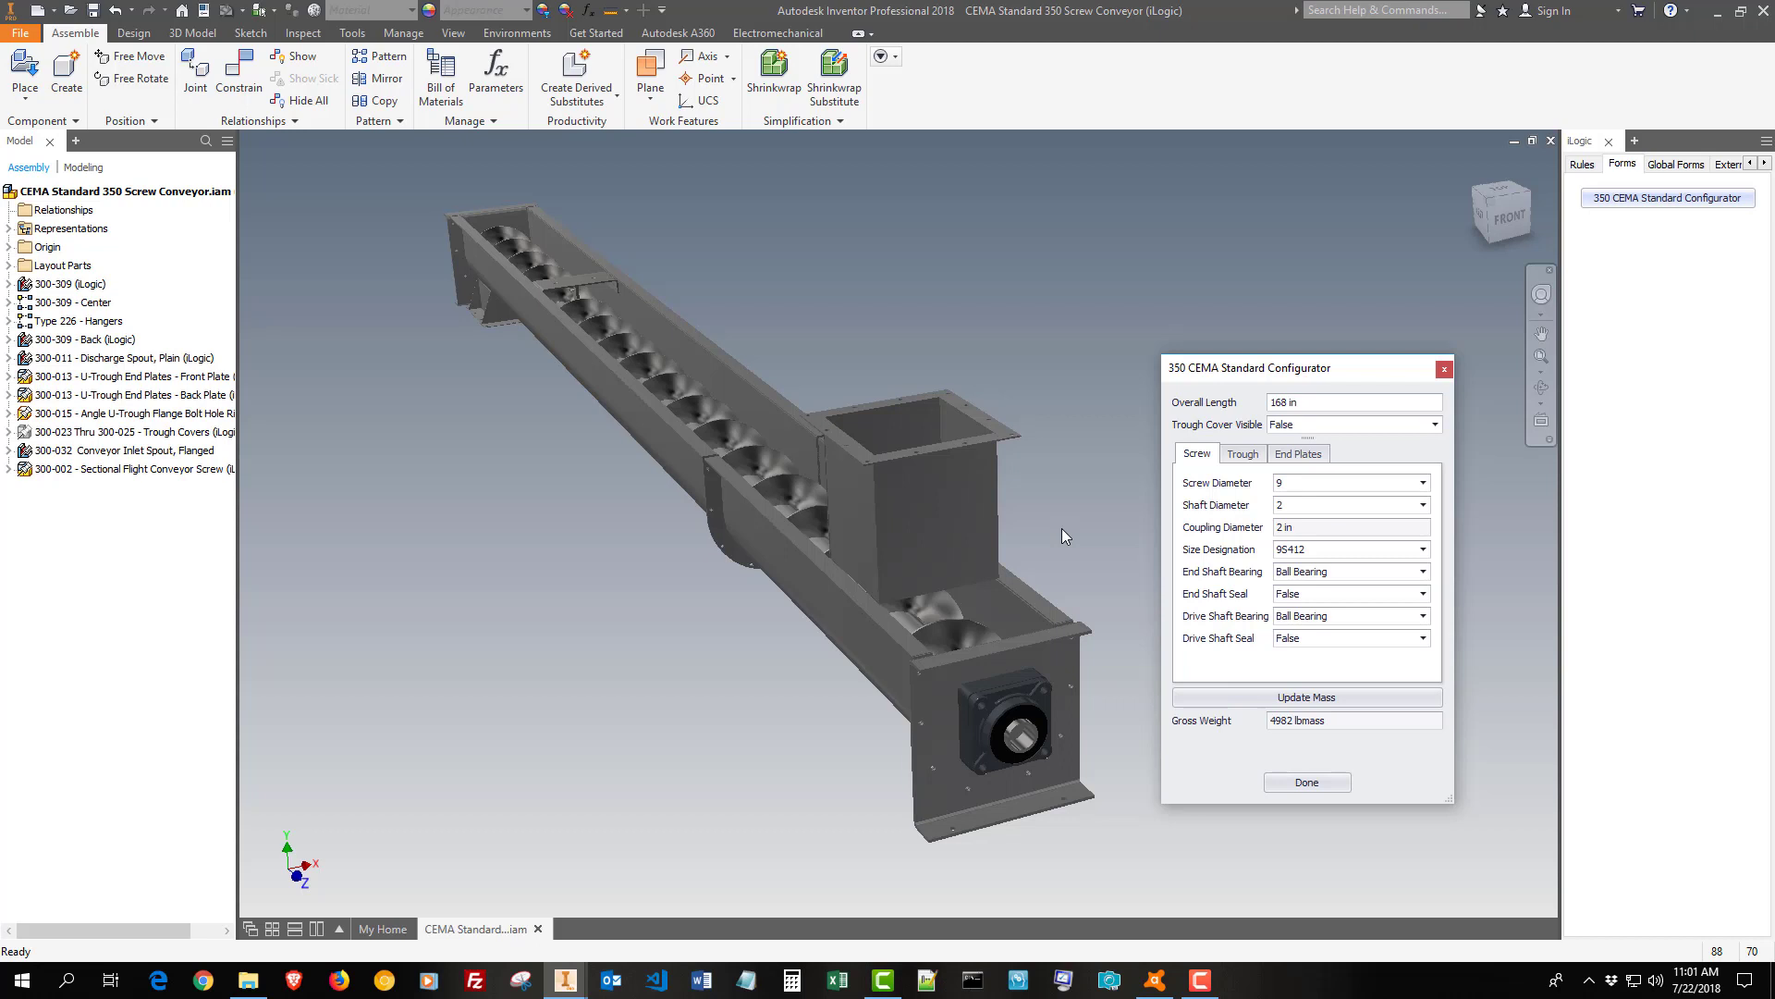
middle_click_drag(1101, 548, 1137, 346, "shift")
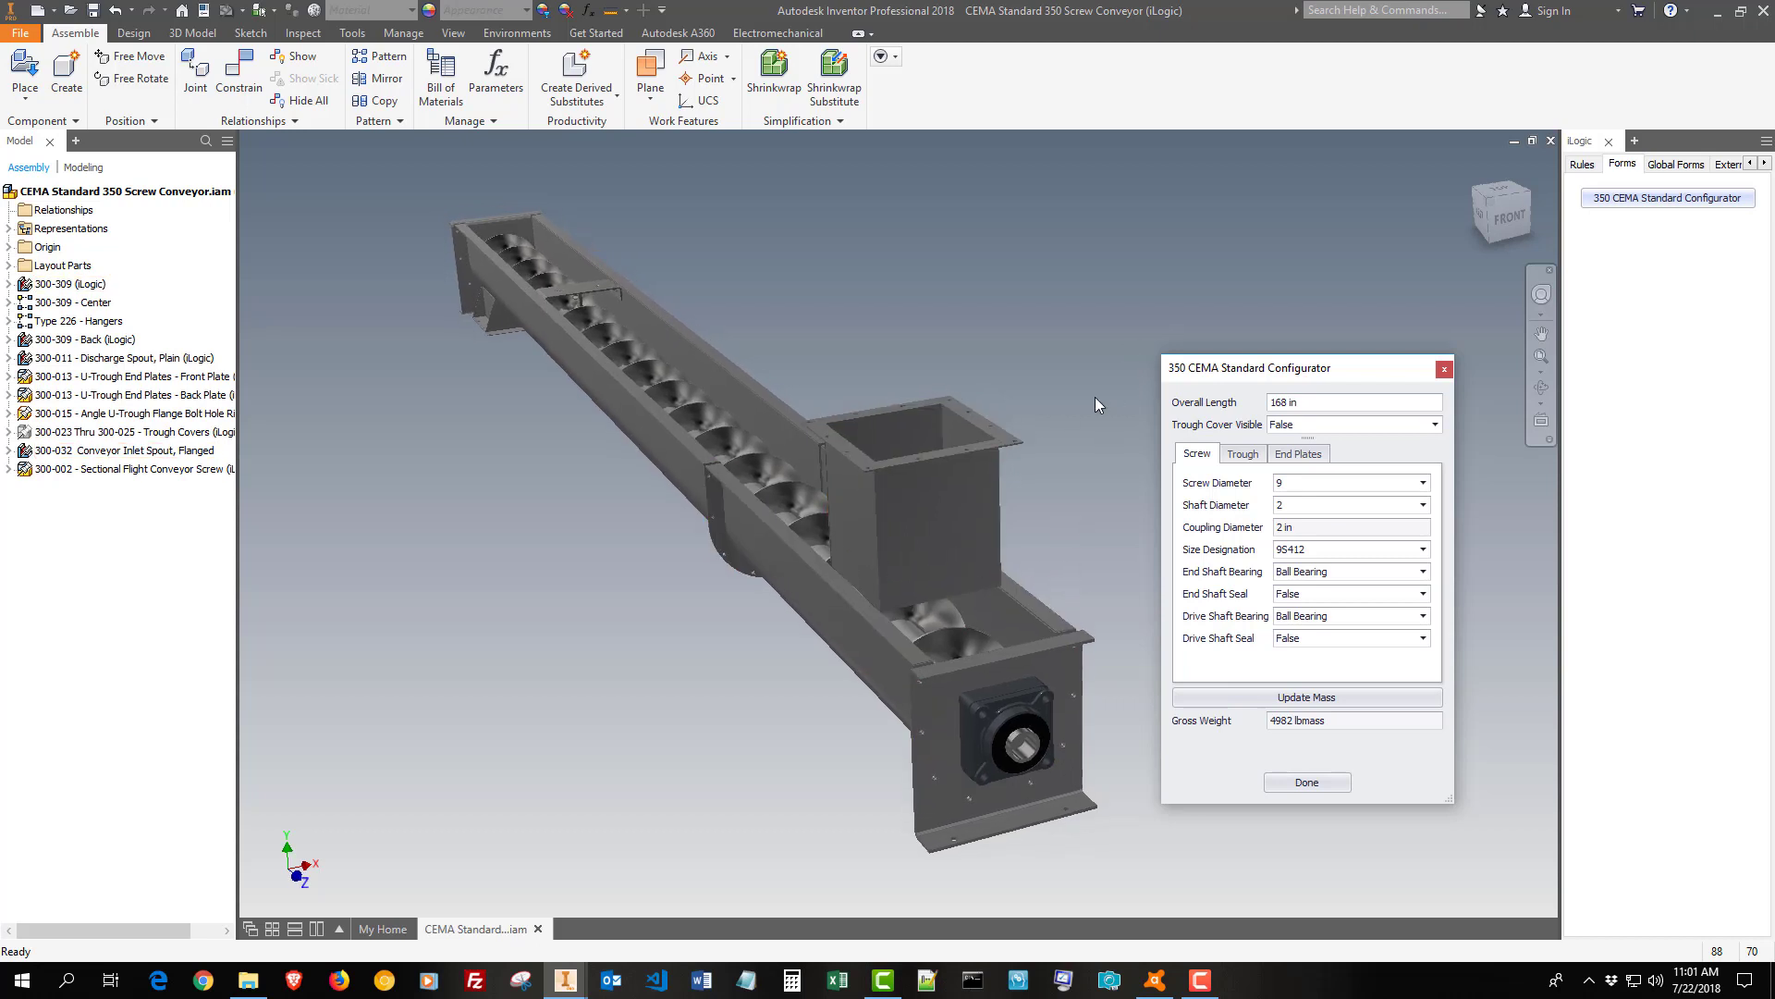
mouse_move(1105, 416)
middle_mouse_down("shift")
mouse_move(1106, 448)
mouse_move(1057, 444)
middle_mouse_up("shift")
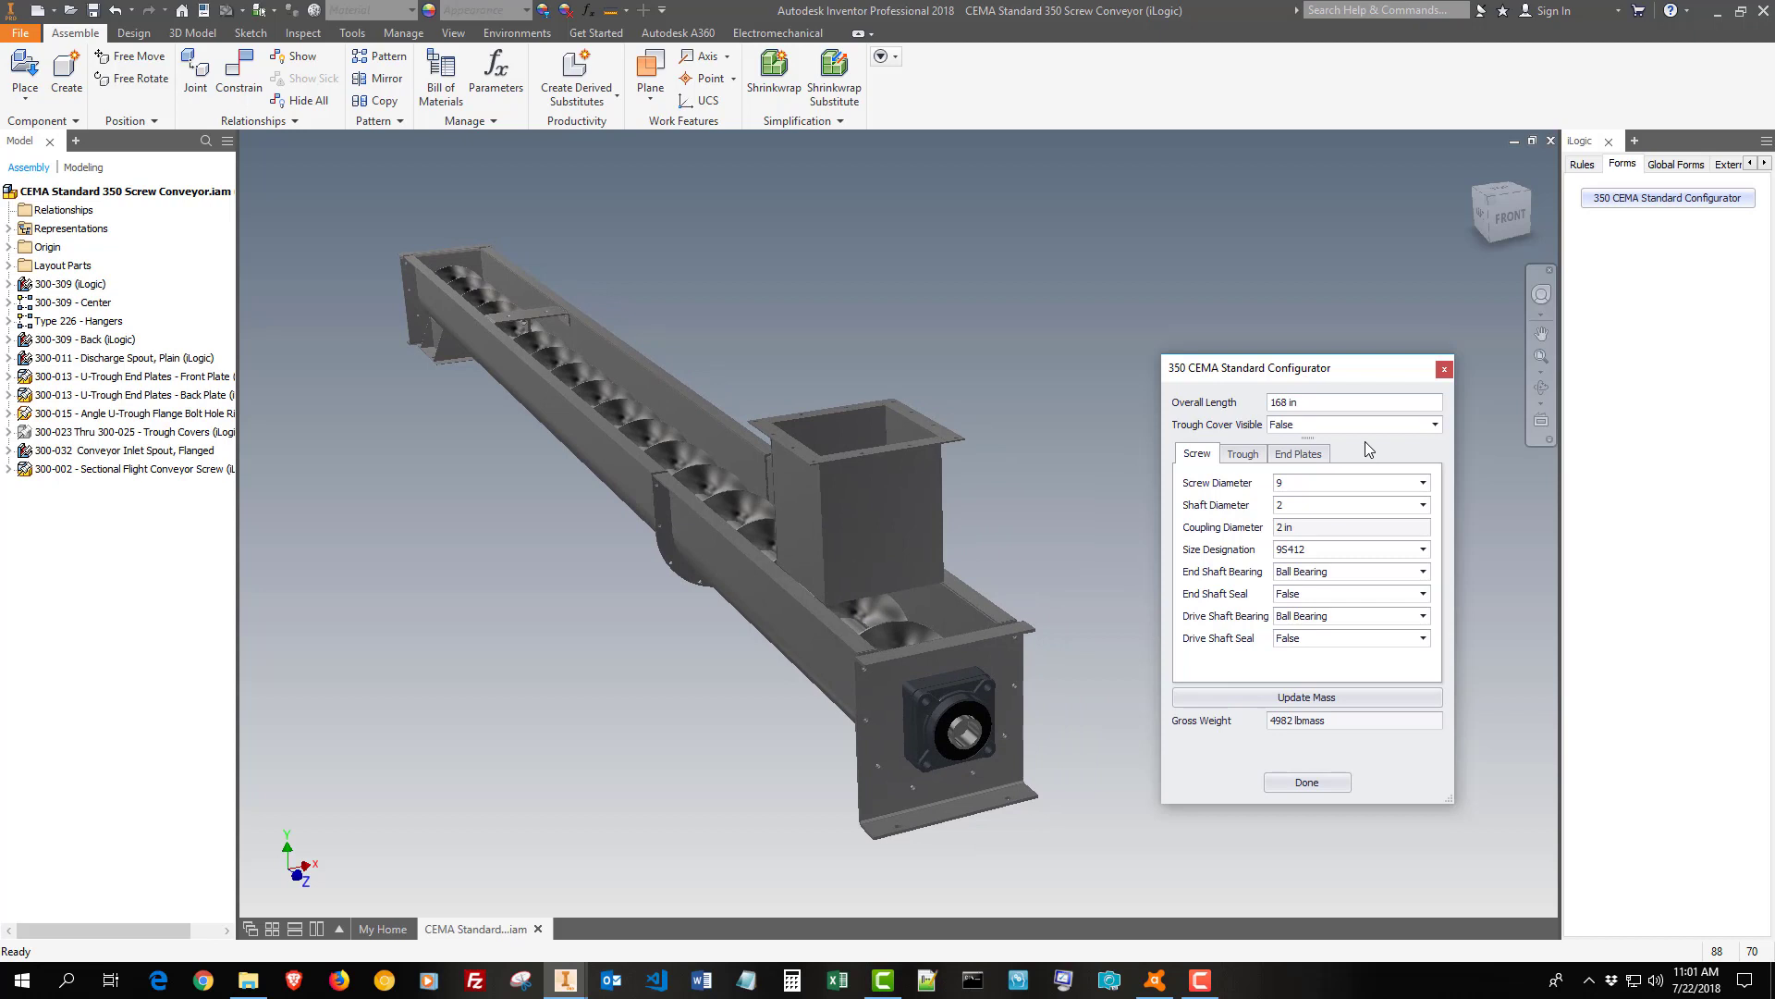
- Update Mass from the End Plates settings to get 570 lbmass, then return to Screw settings
left_click(1241, 453)
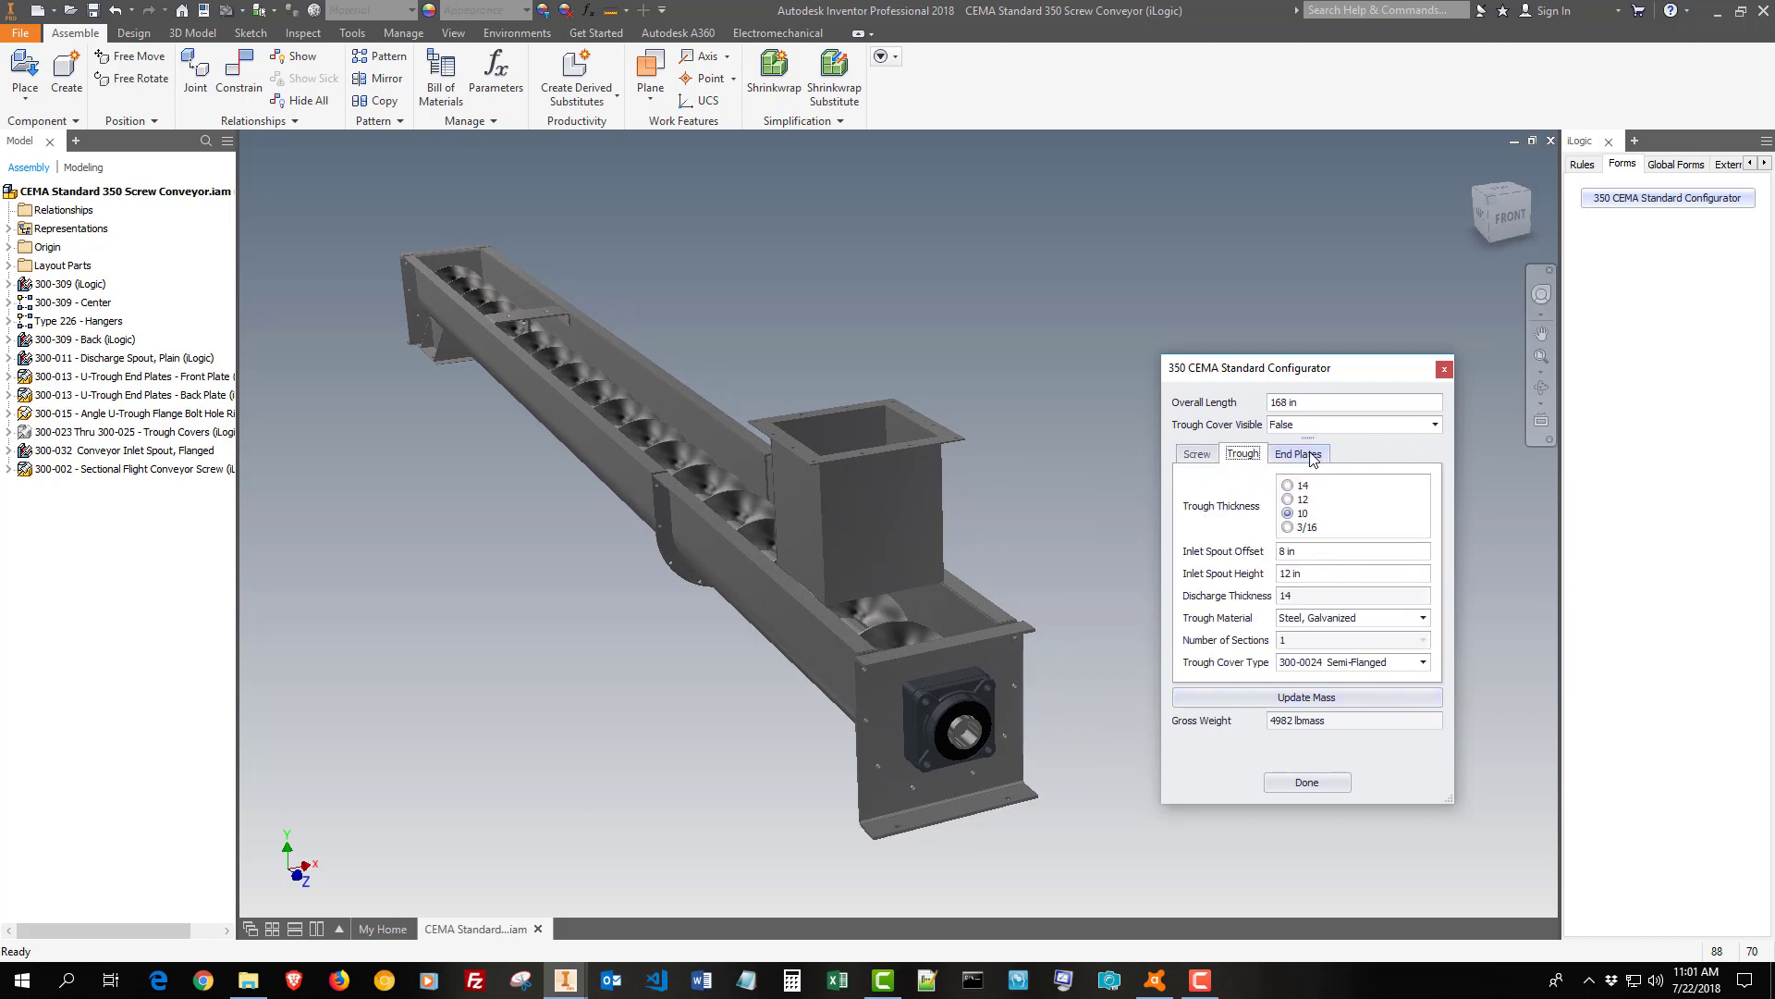
left_click(1312, 458)
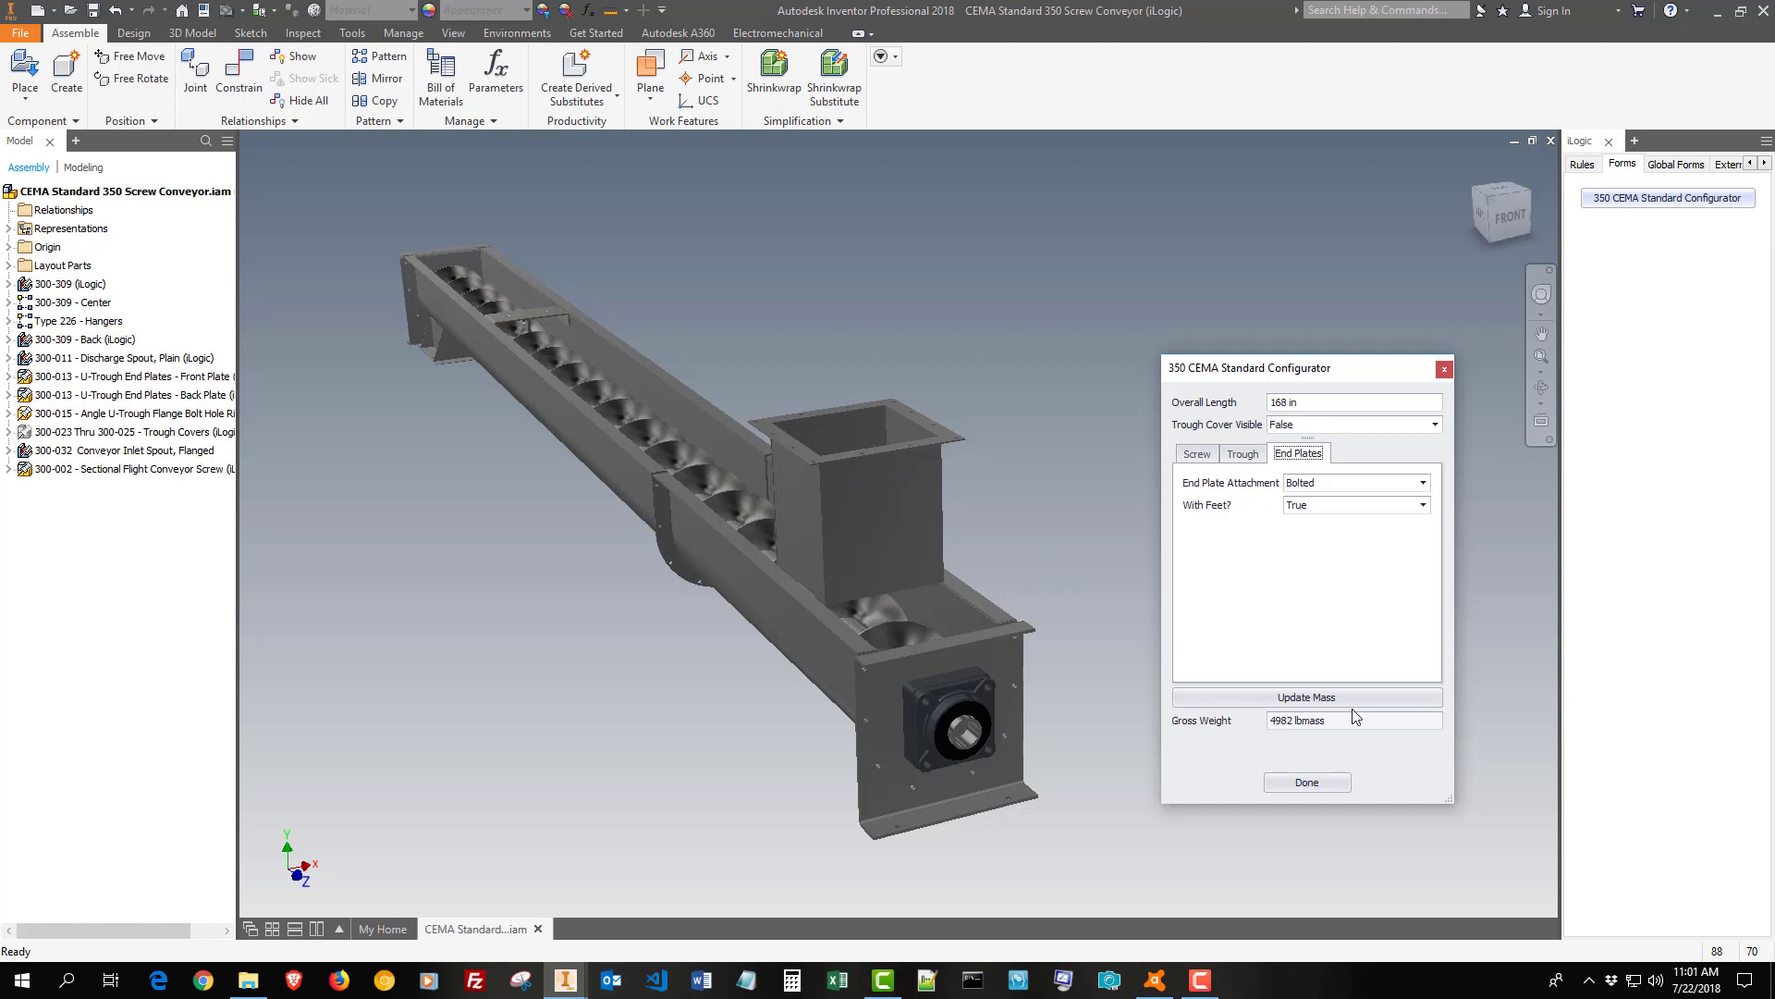
left_click(1307, 696)
left_click(1329, 702)
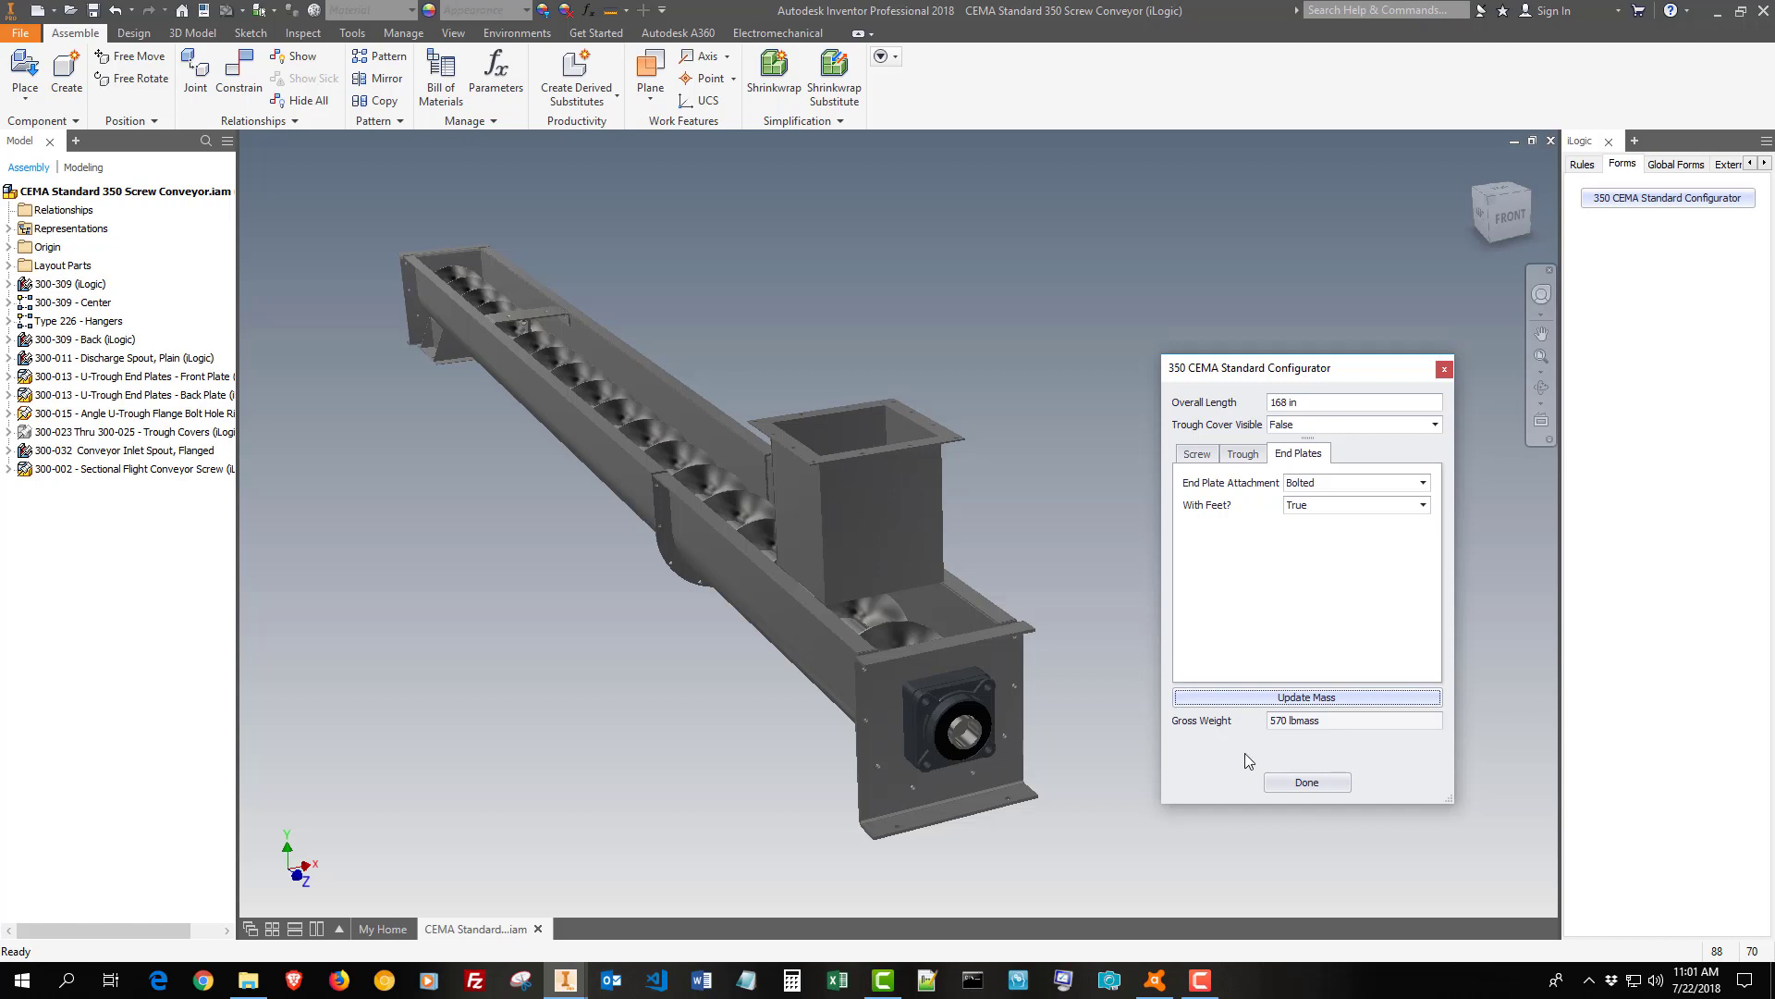
left_click(1197, 453)
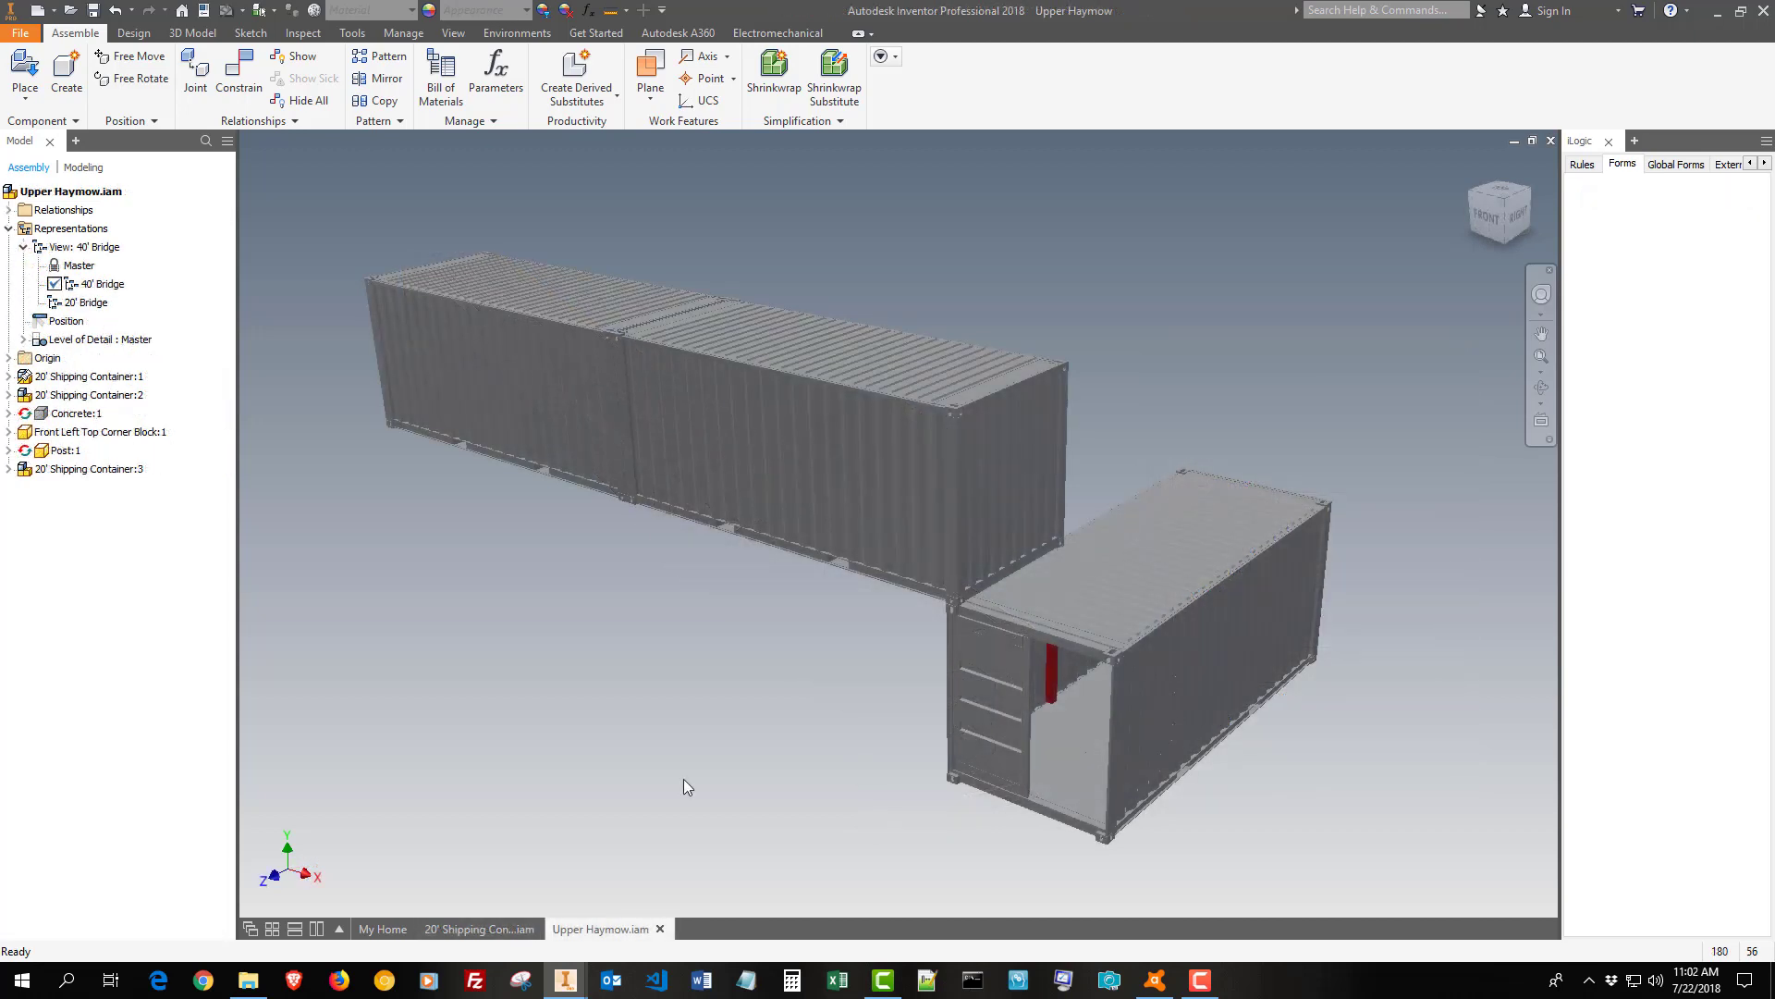
middle_click_drag(688, 750, 652, 785, "shift")
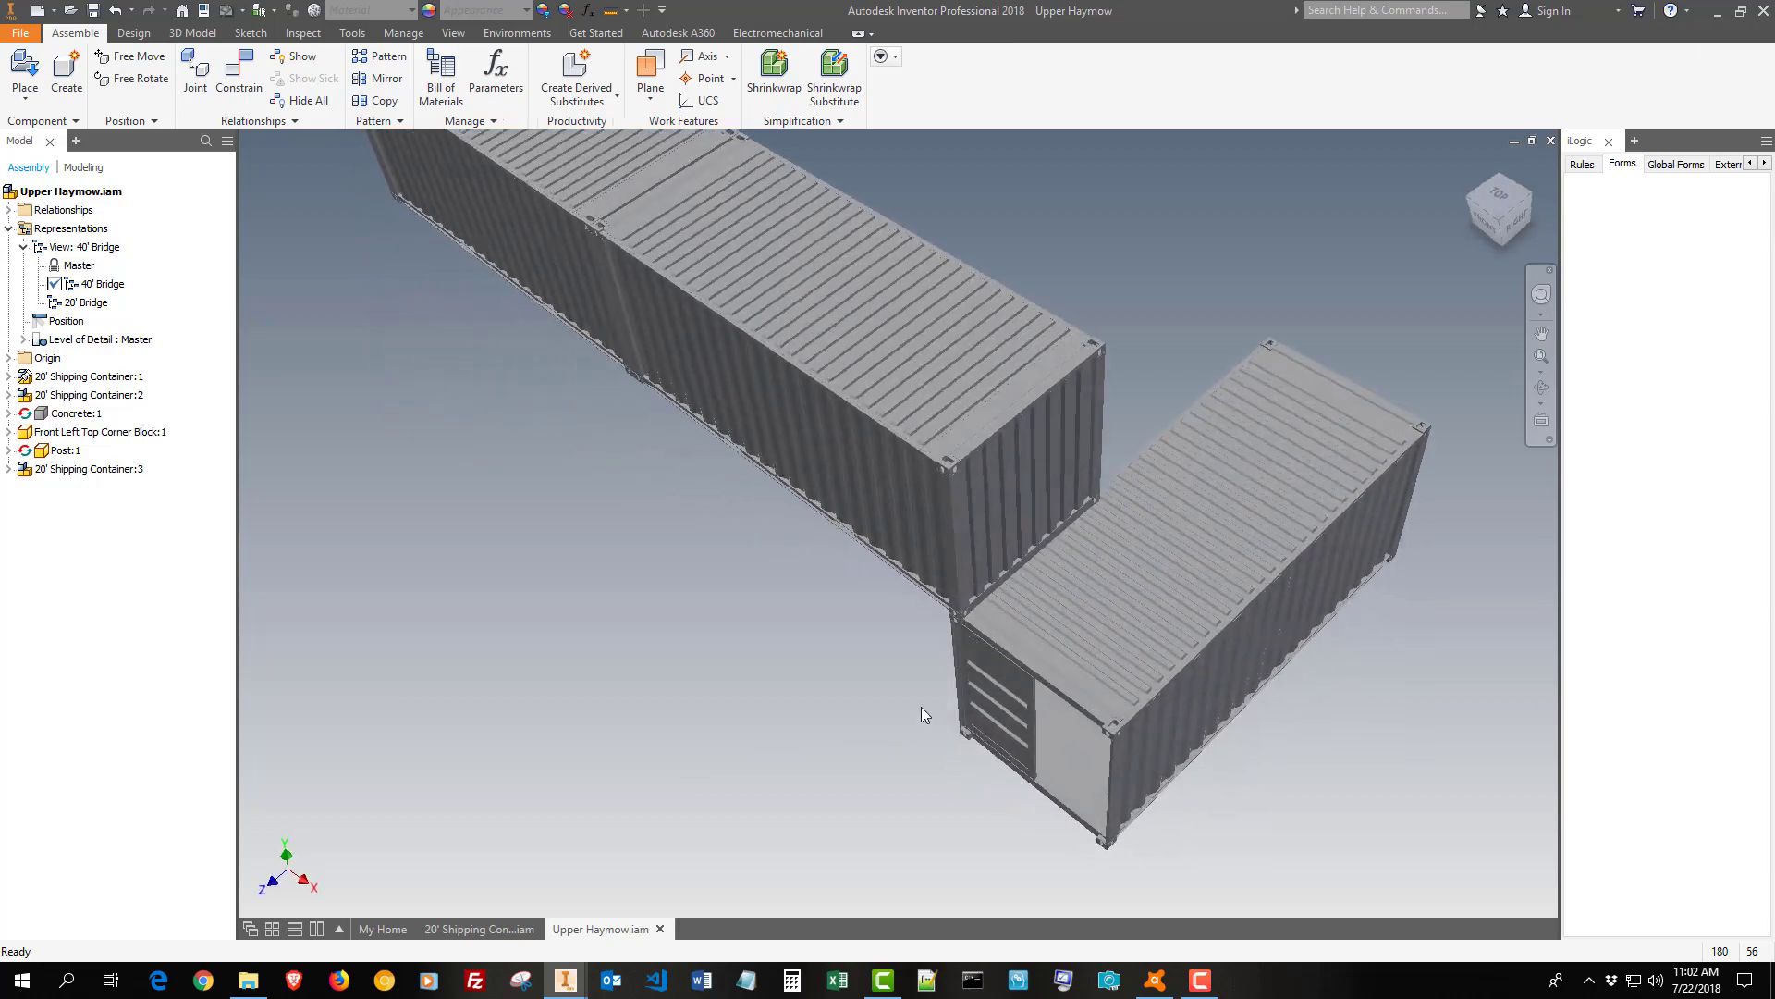
left_click(478, 928)
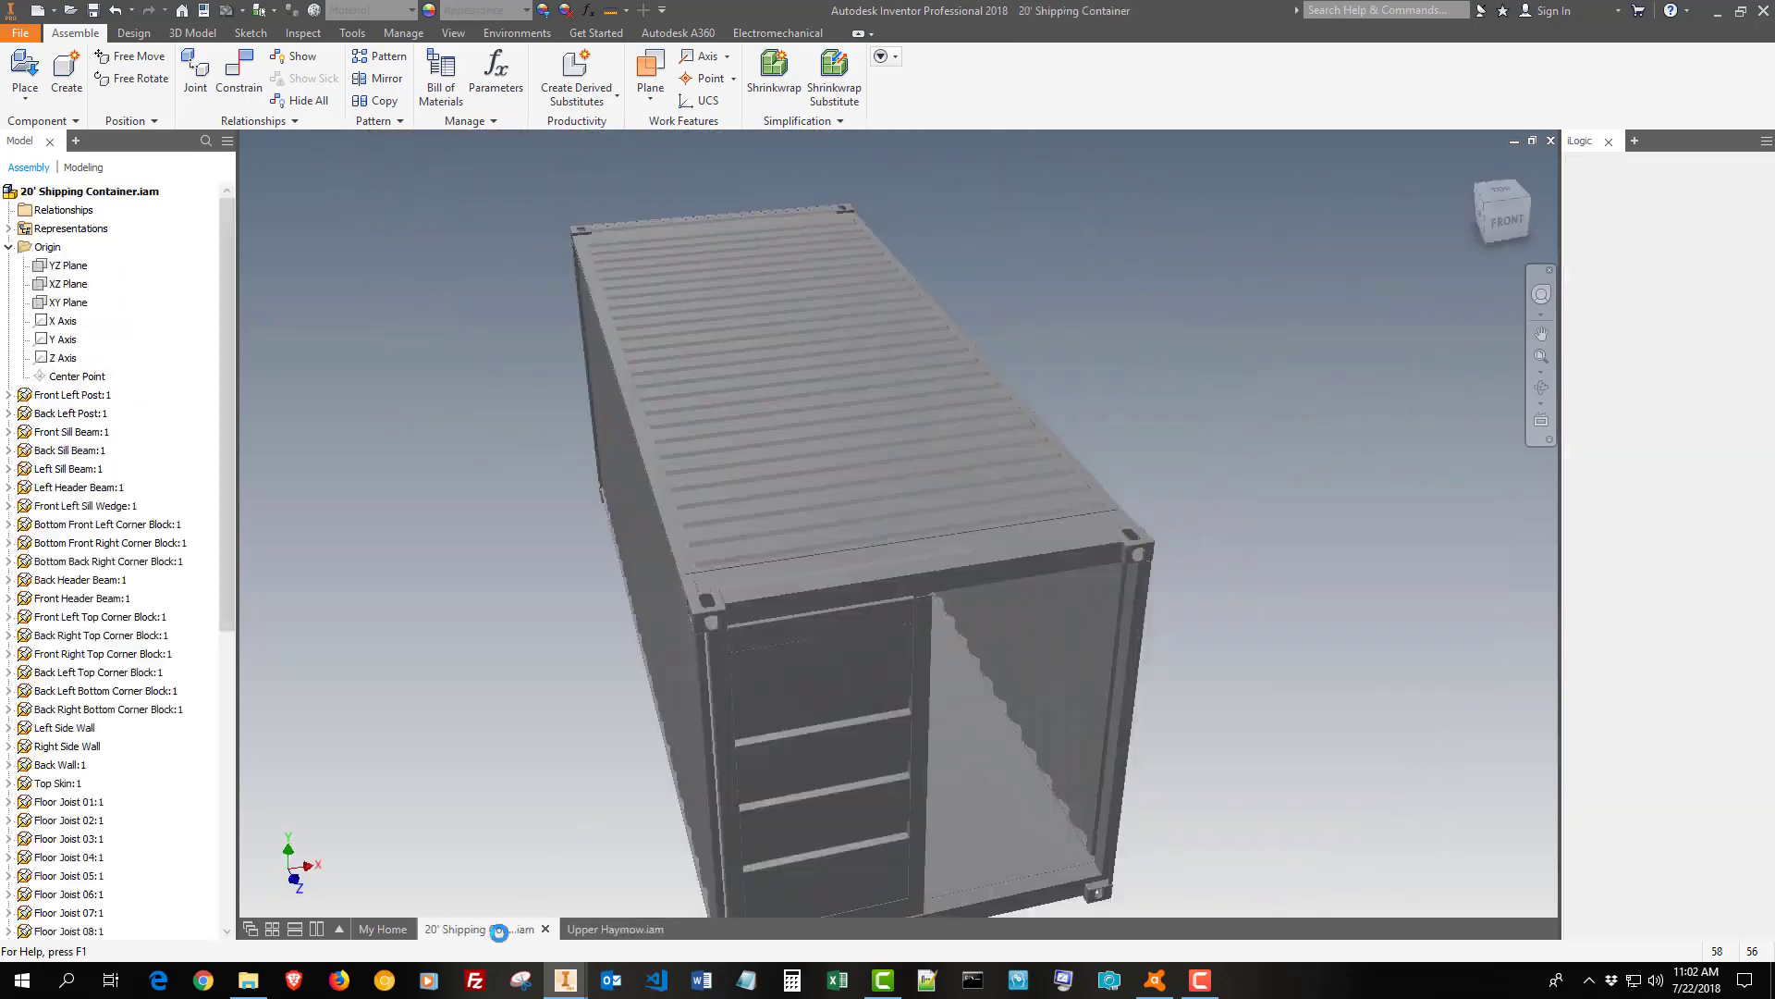
mouse_move(1110, 624)
middle_mouse_down("shift")
mouse_move(1335, 588)
mouse_move(1227, 681)
middle_mouse_up("shift")
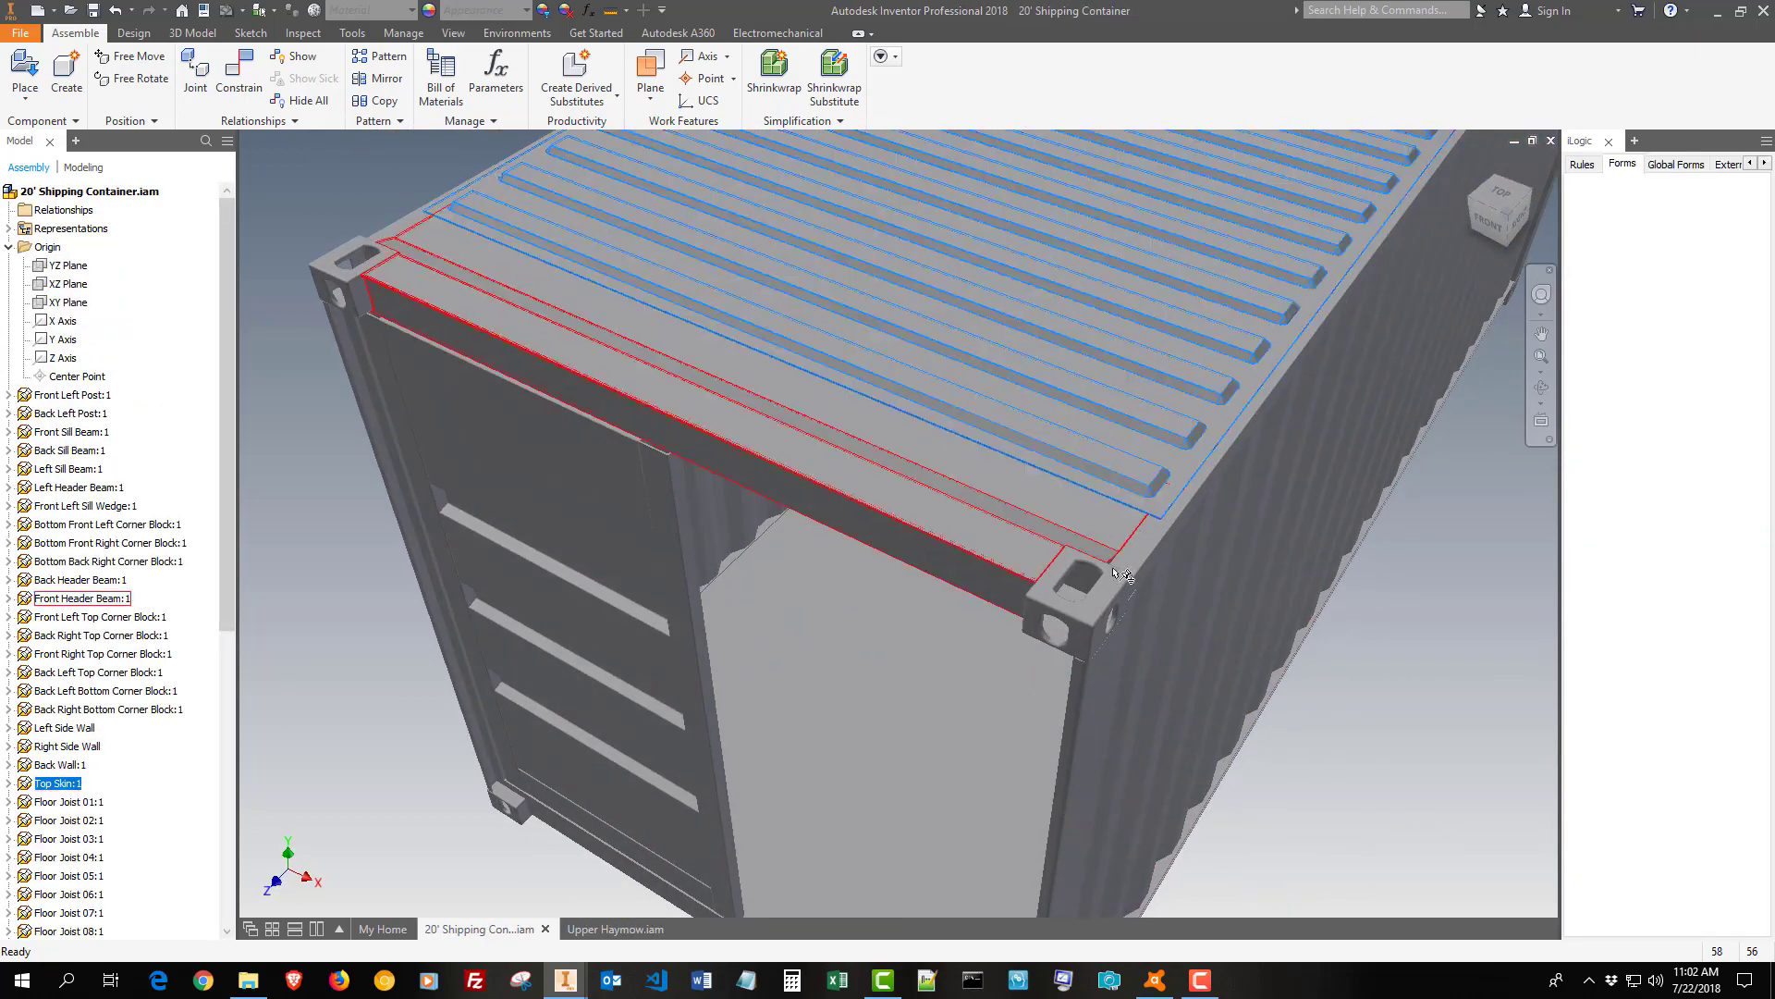
left_click(971, 347)
left_click(1161, 500)
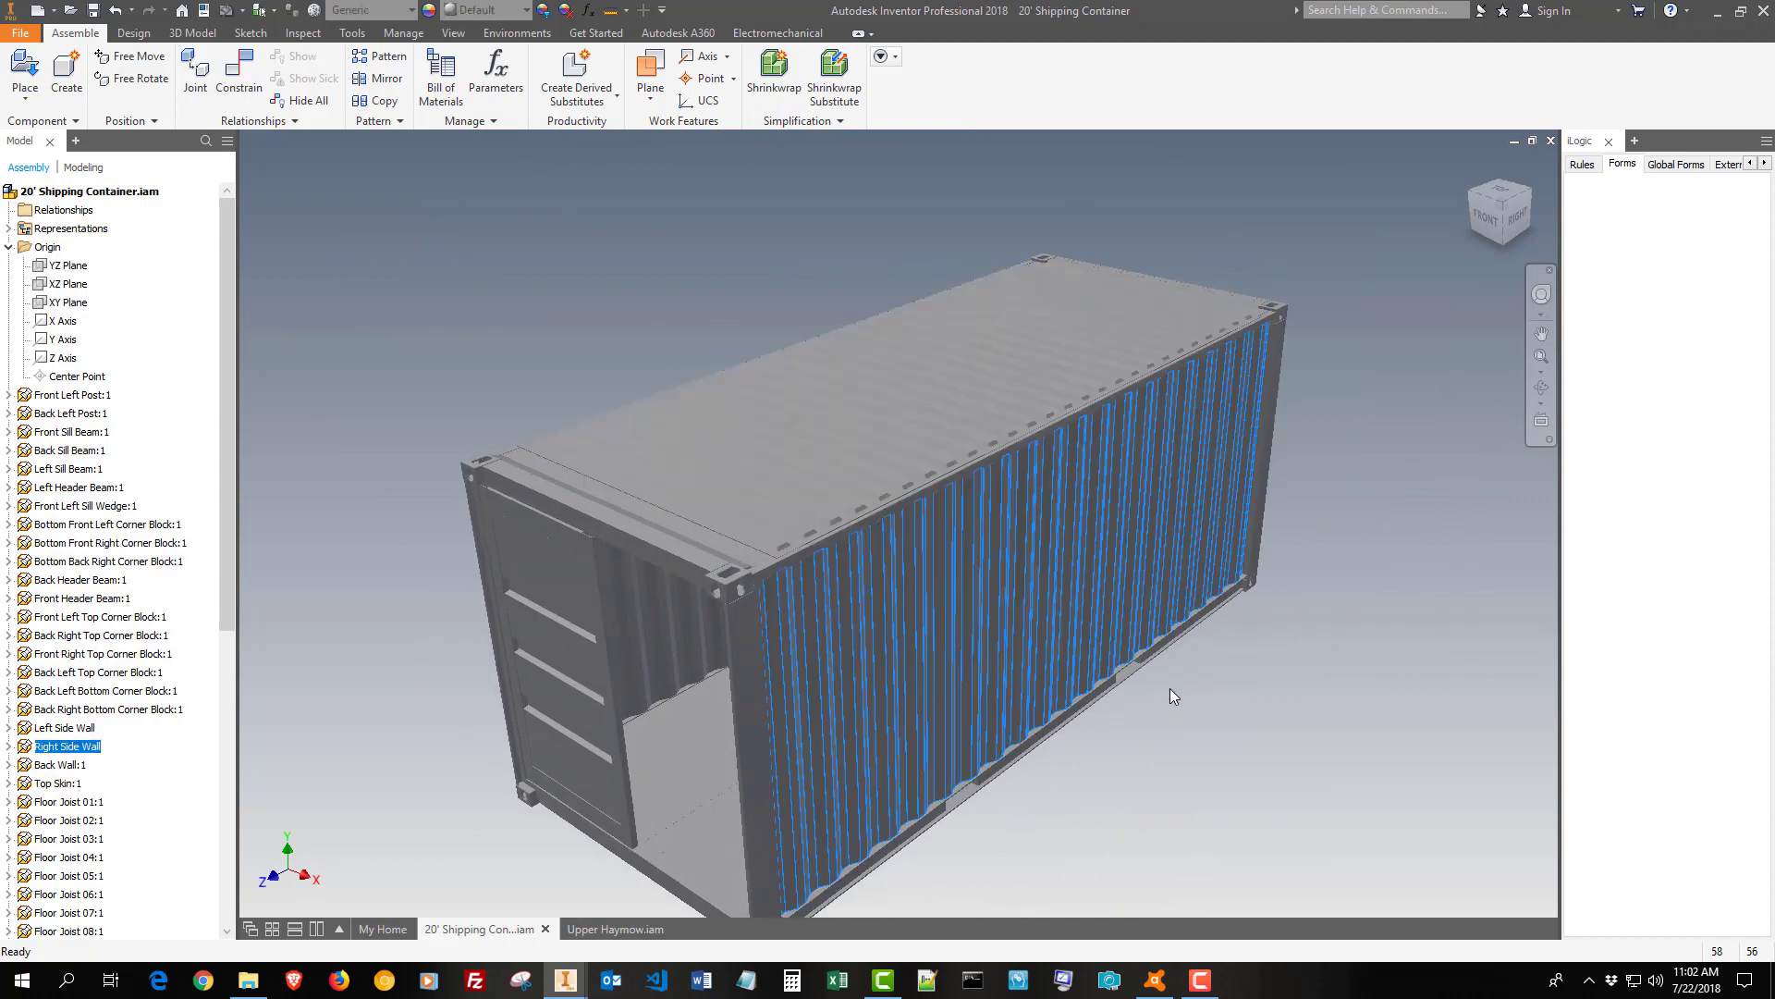
mouse_move(1170, 688)
middle_mouse_down("shift")
mouse_move(877, 702)
mouse_move(975, 593)
middle_mouse_up("shift")
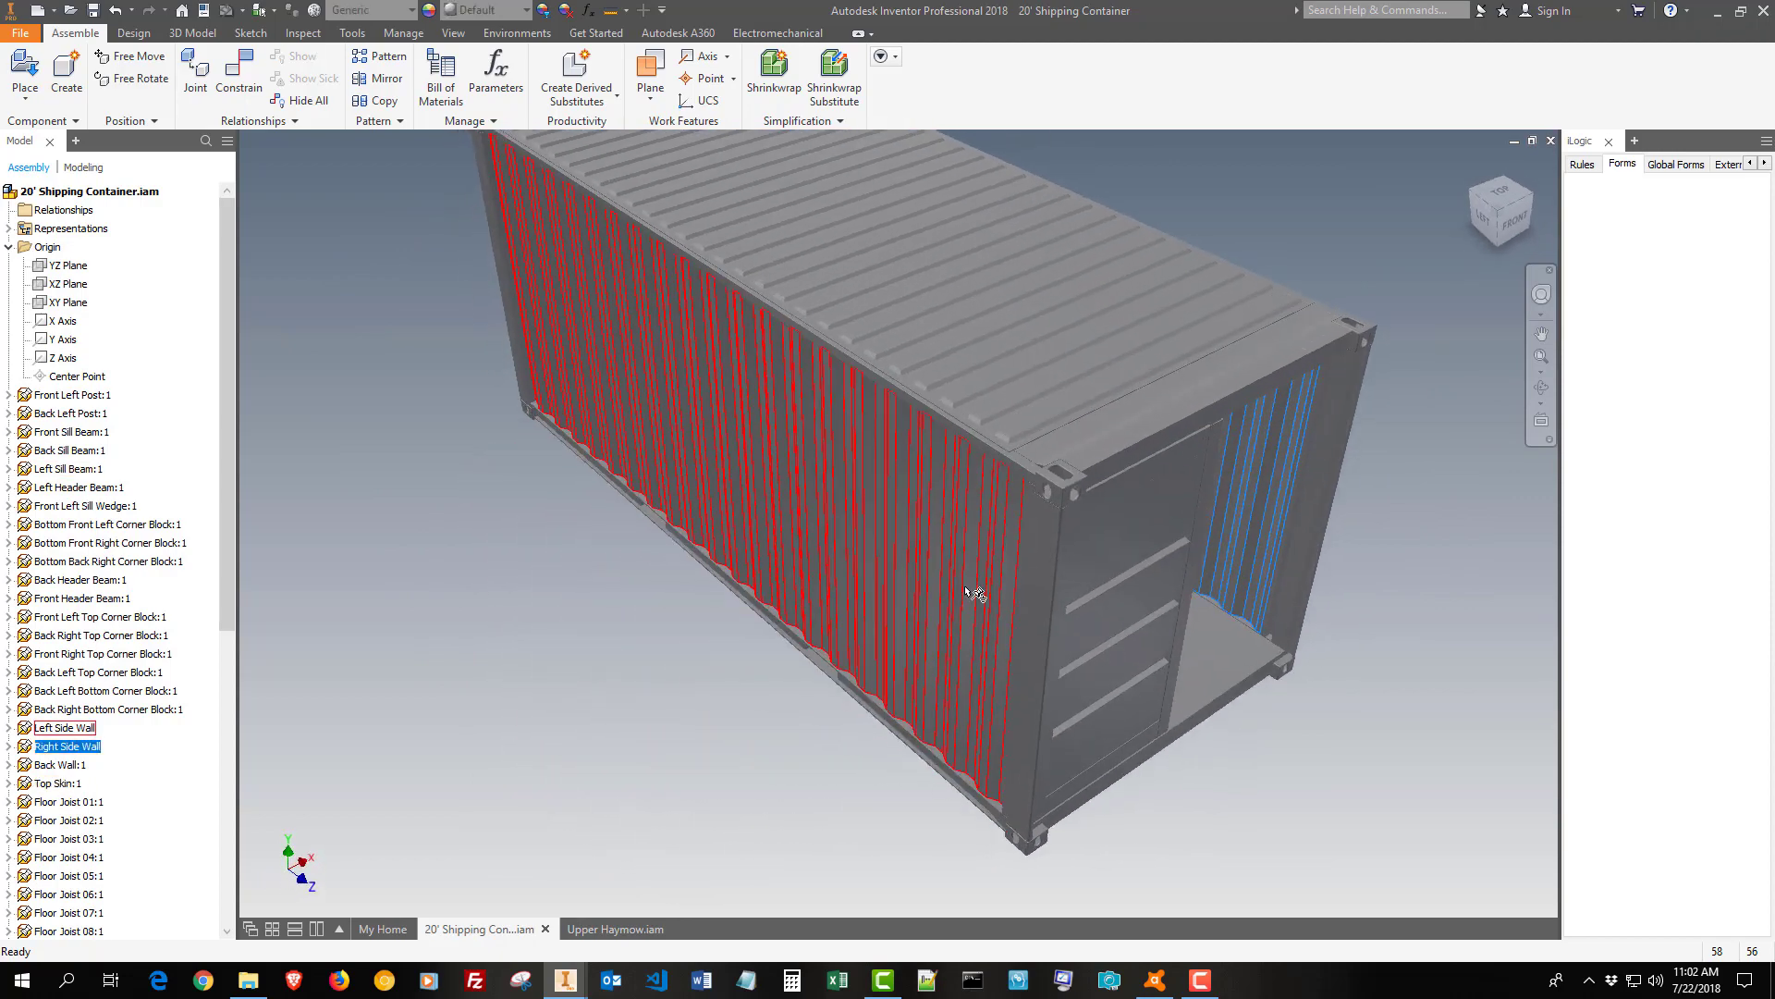
left_click(975, 593)
left_click(1042, 631)
middle_click_drag(1055, 639, 1351, 646, "shift")
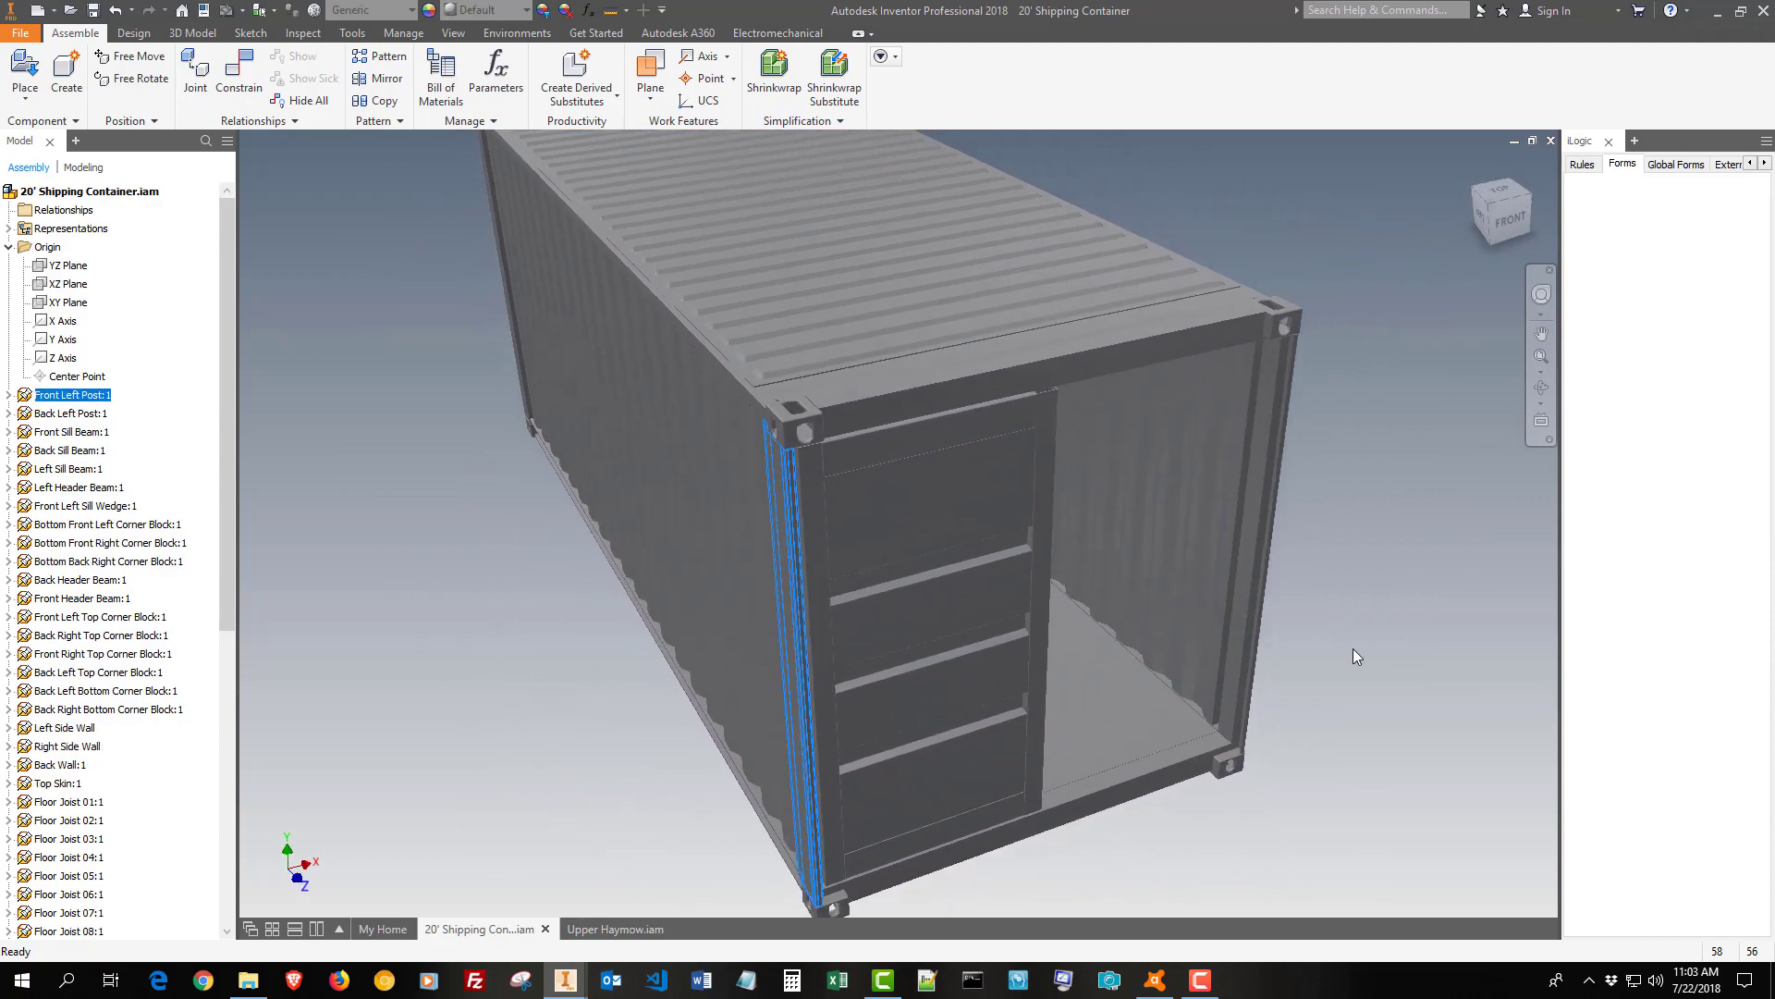
left_click(1351, 645)
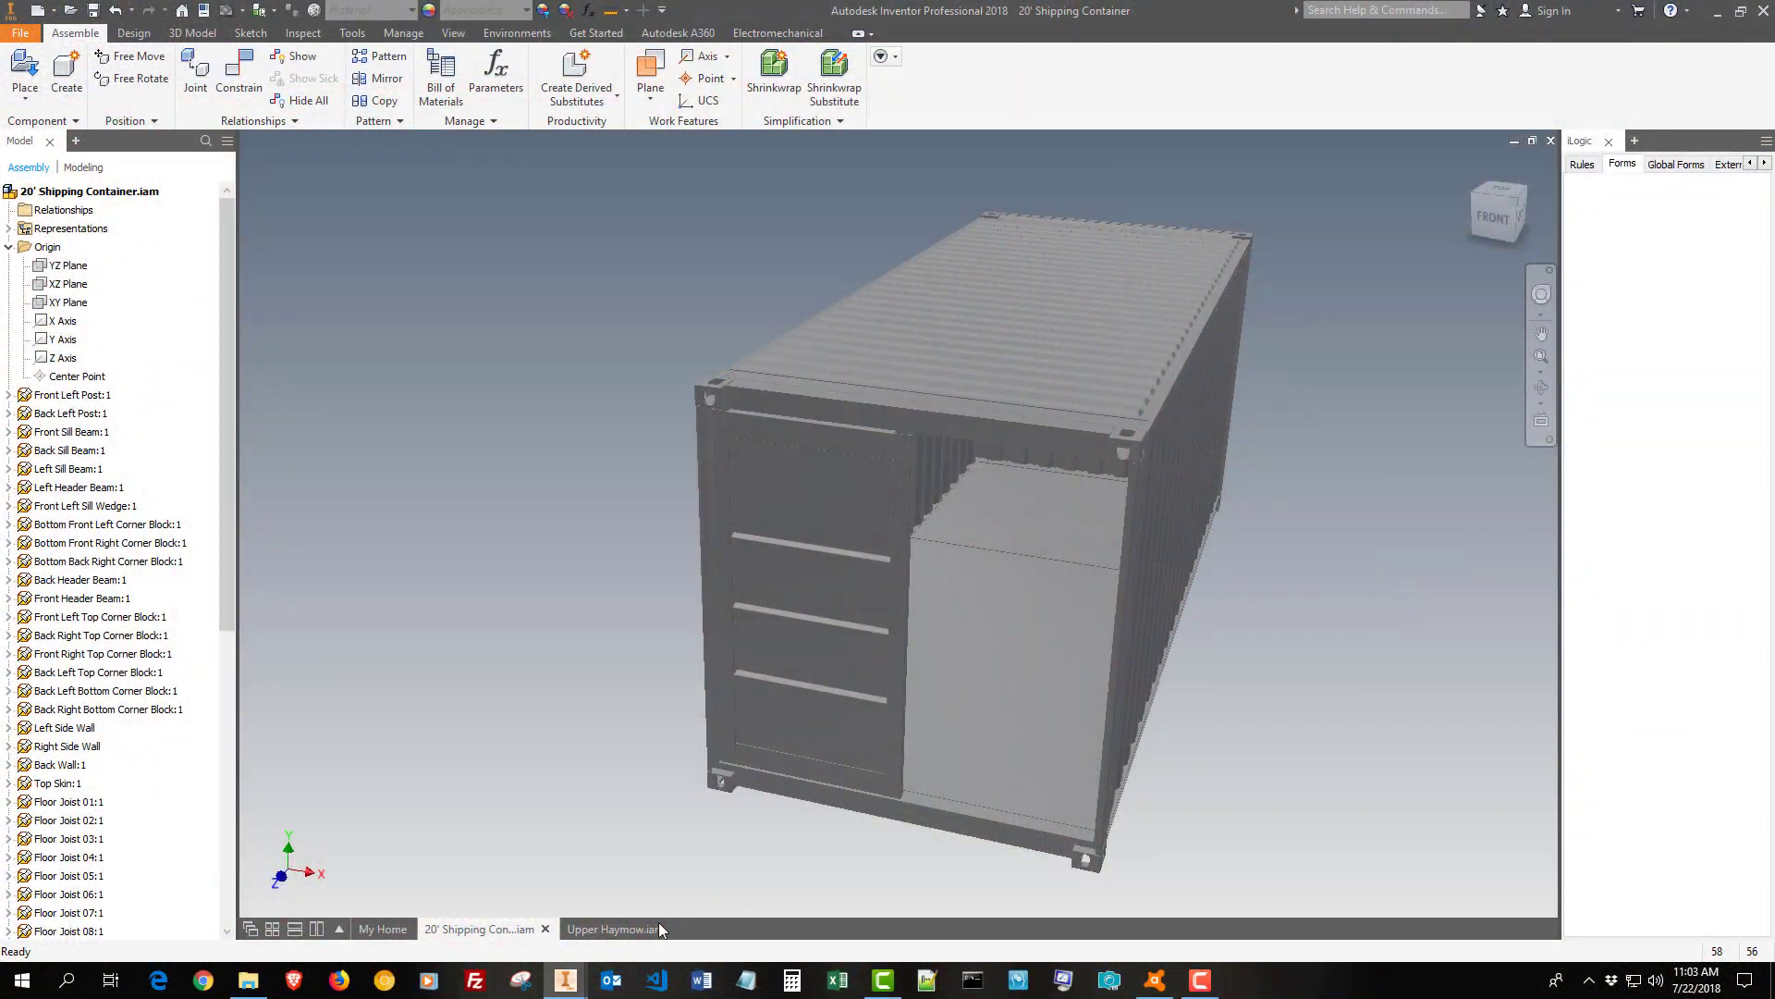
left_click(617, 929)
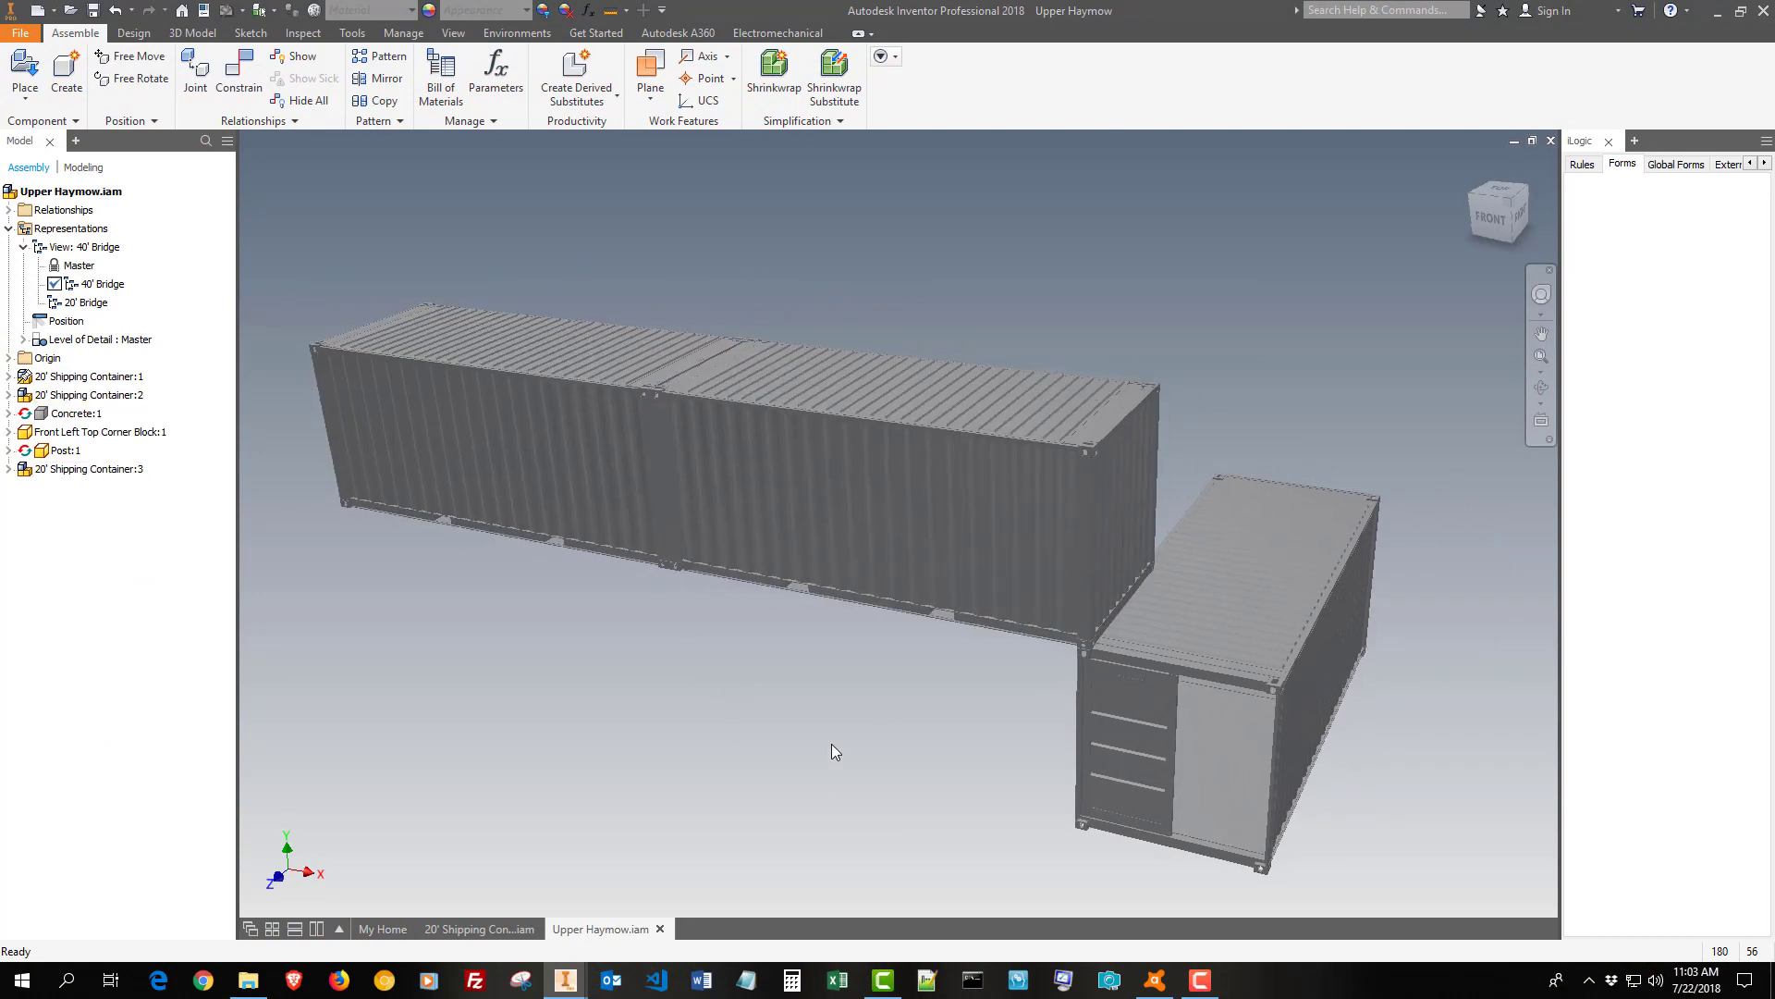
mouse_move(831, 743)
middle_mouse_down("shift")
mouse_move(1353, 445)
mouse_move(1420, 491)
middle_mouse_up("shift")
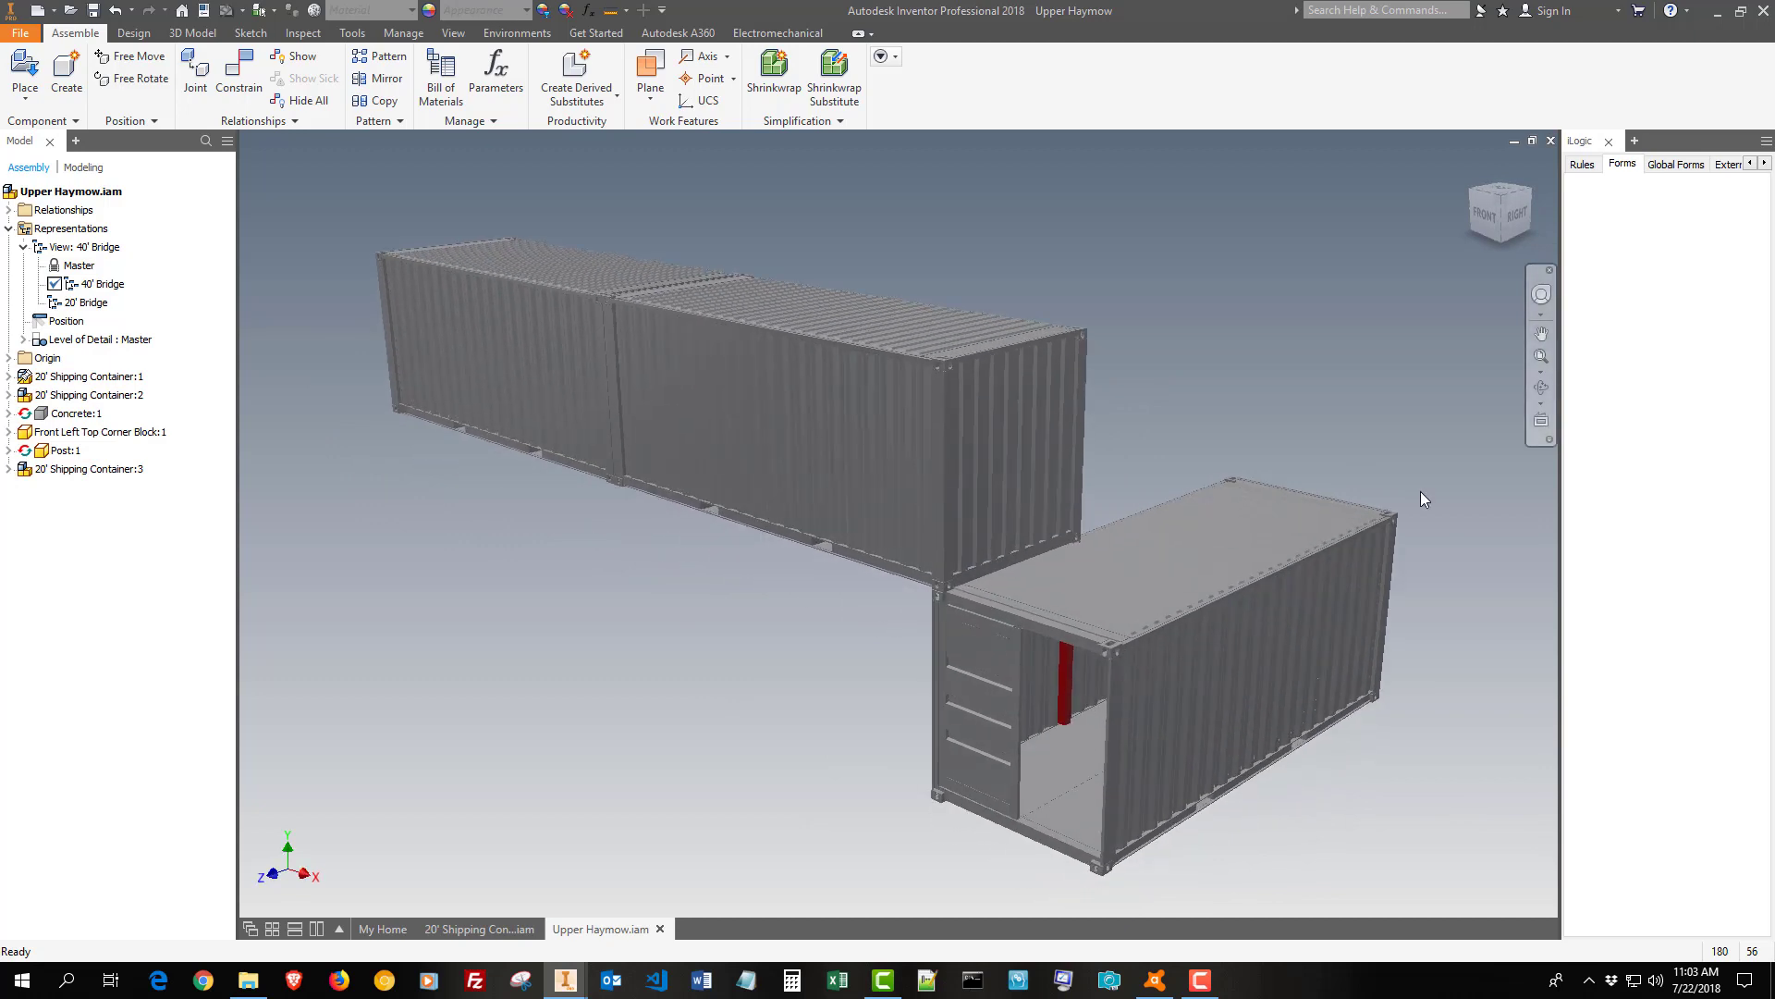
key("F6")
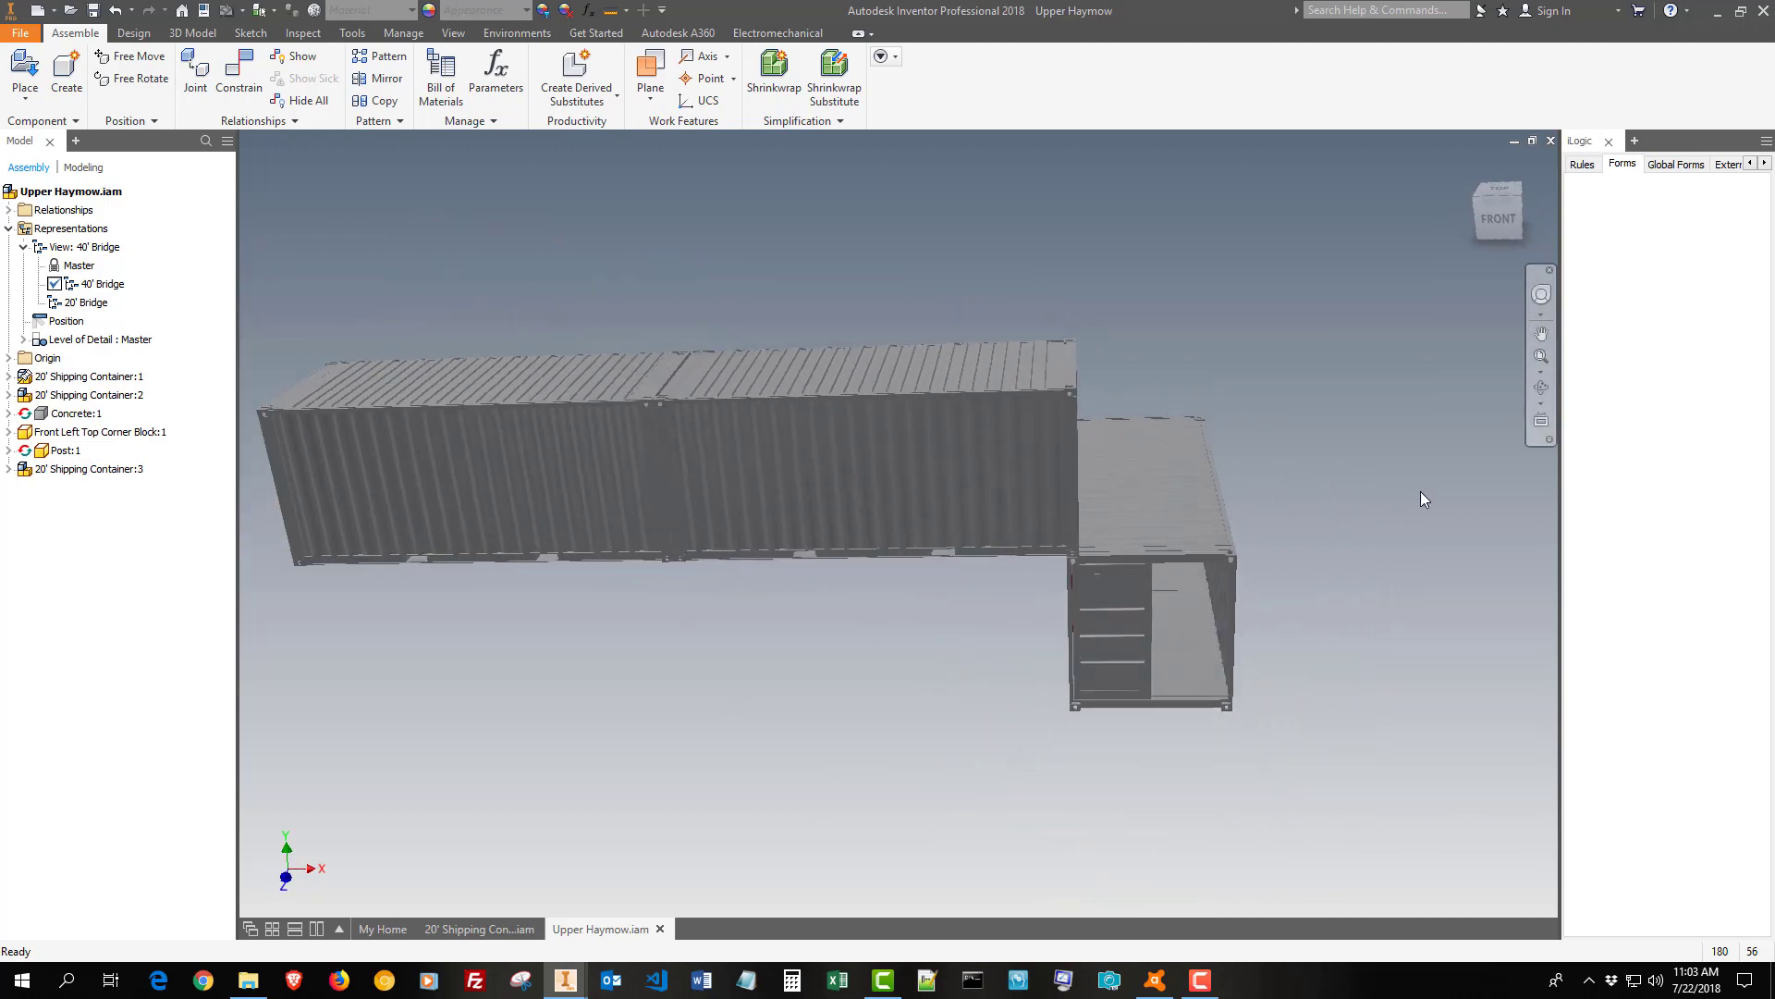
scroll(1421, 491, "up", 3)
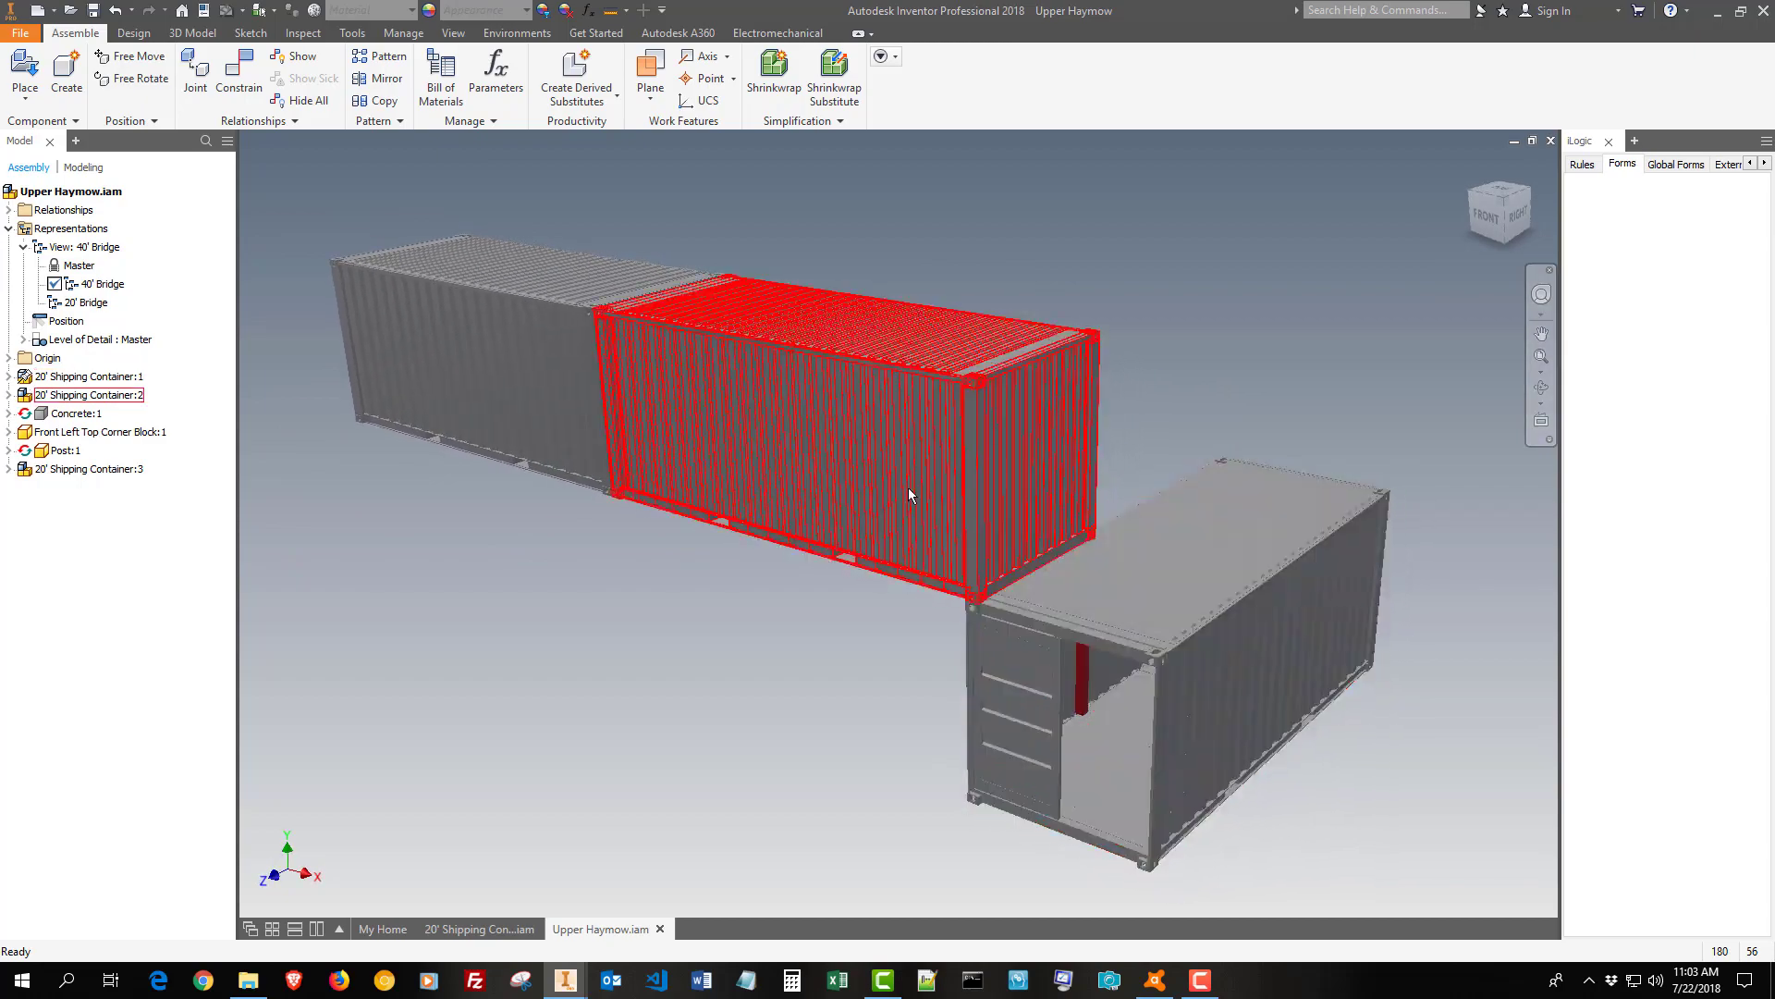
middle_click_drag(971, 554, 672, 661)
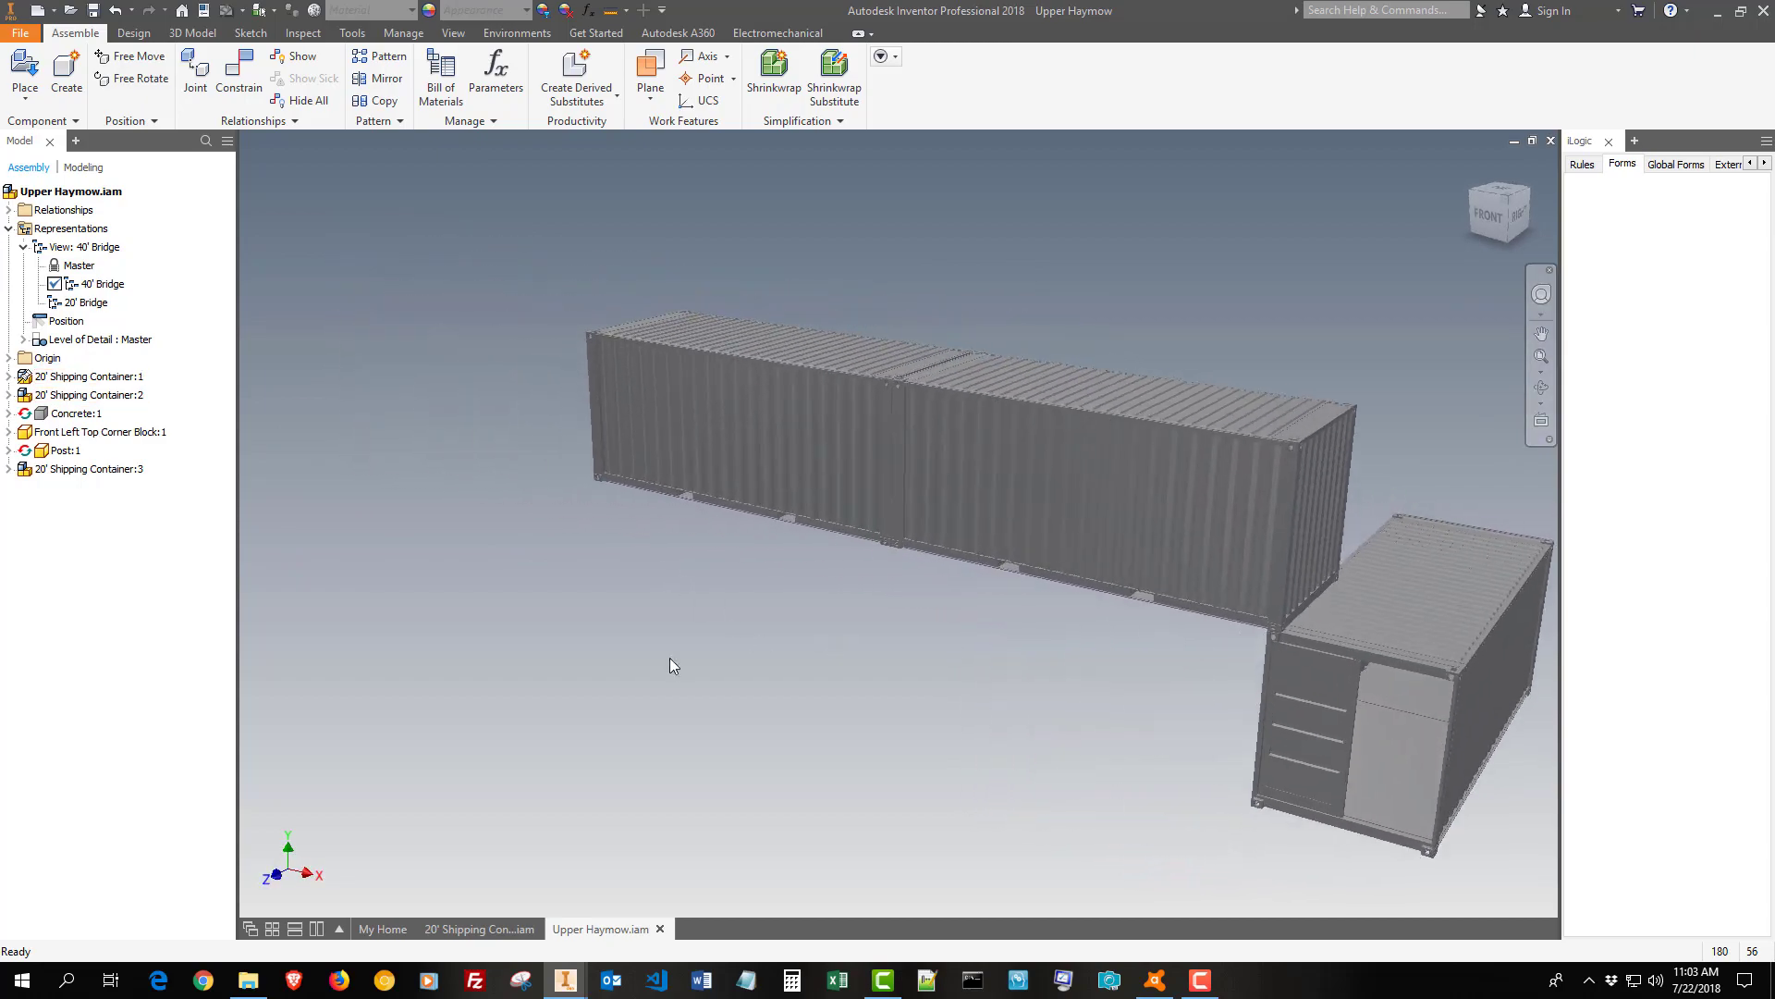
middle_click_drag(546, 431, 823, 792, "shift")
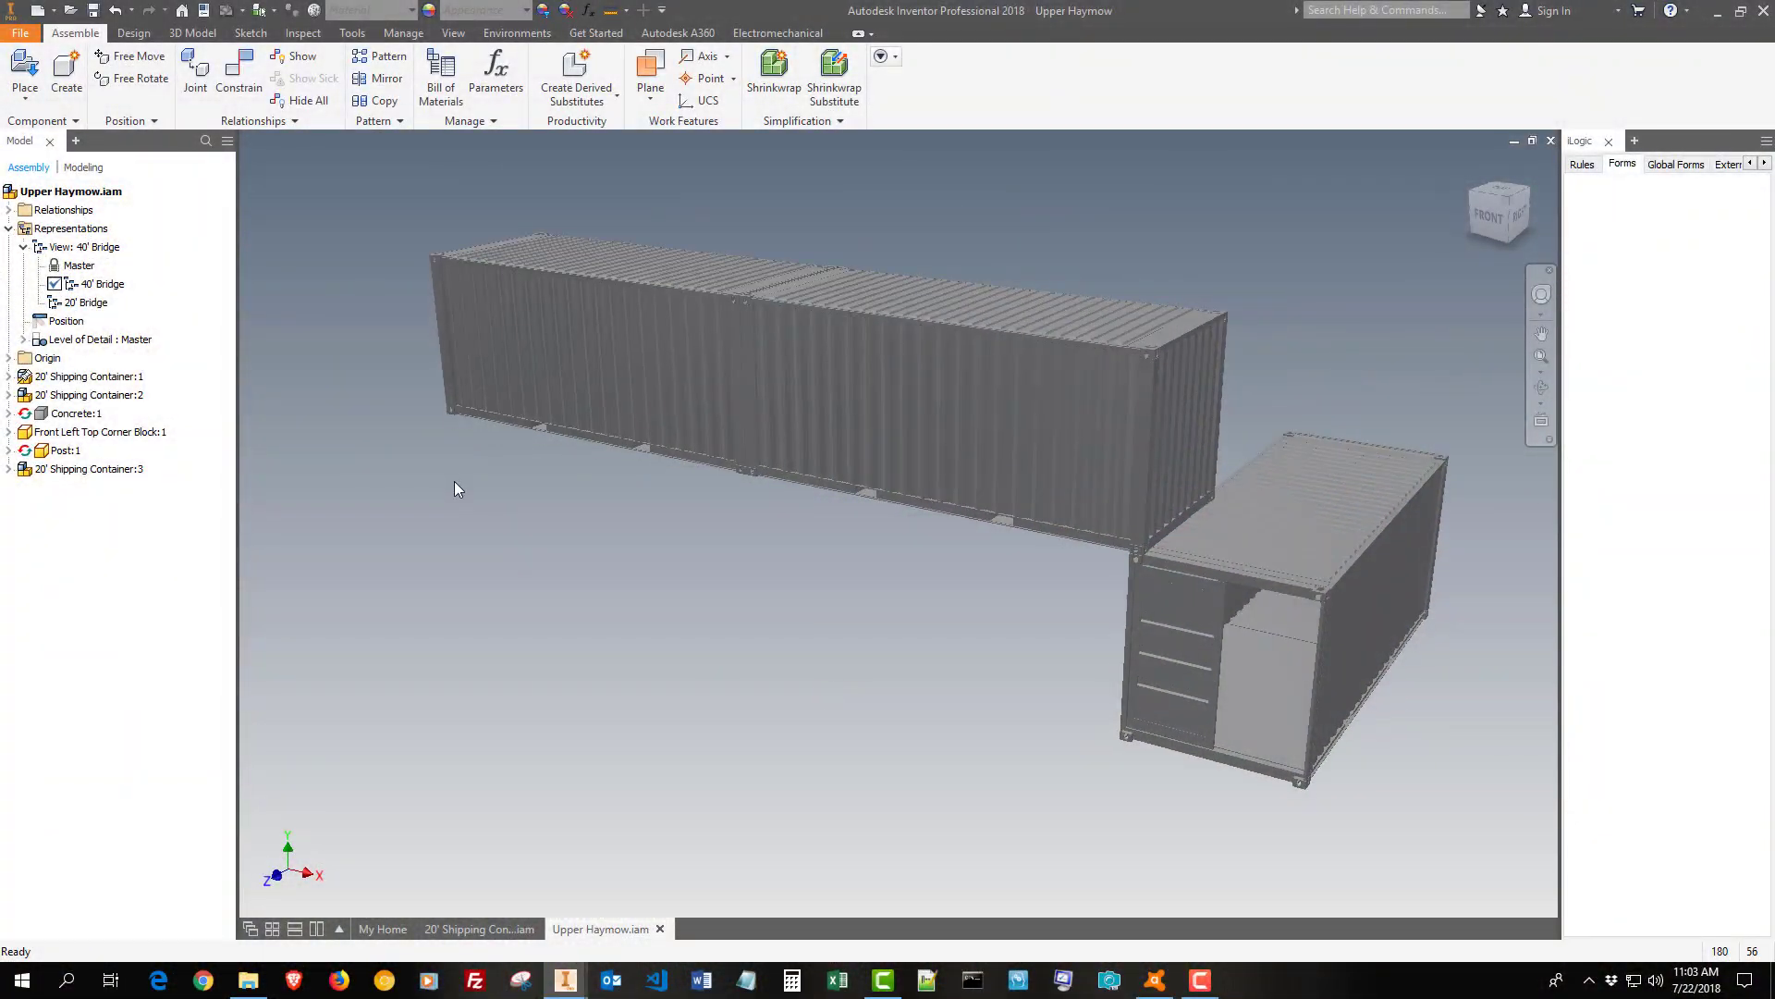
middle_click_drag(741, 641, 736, 561, "shift")
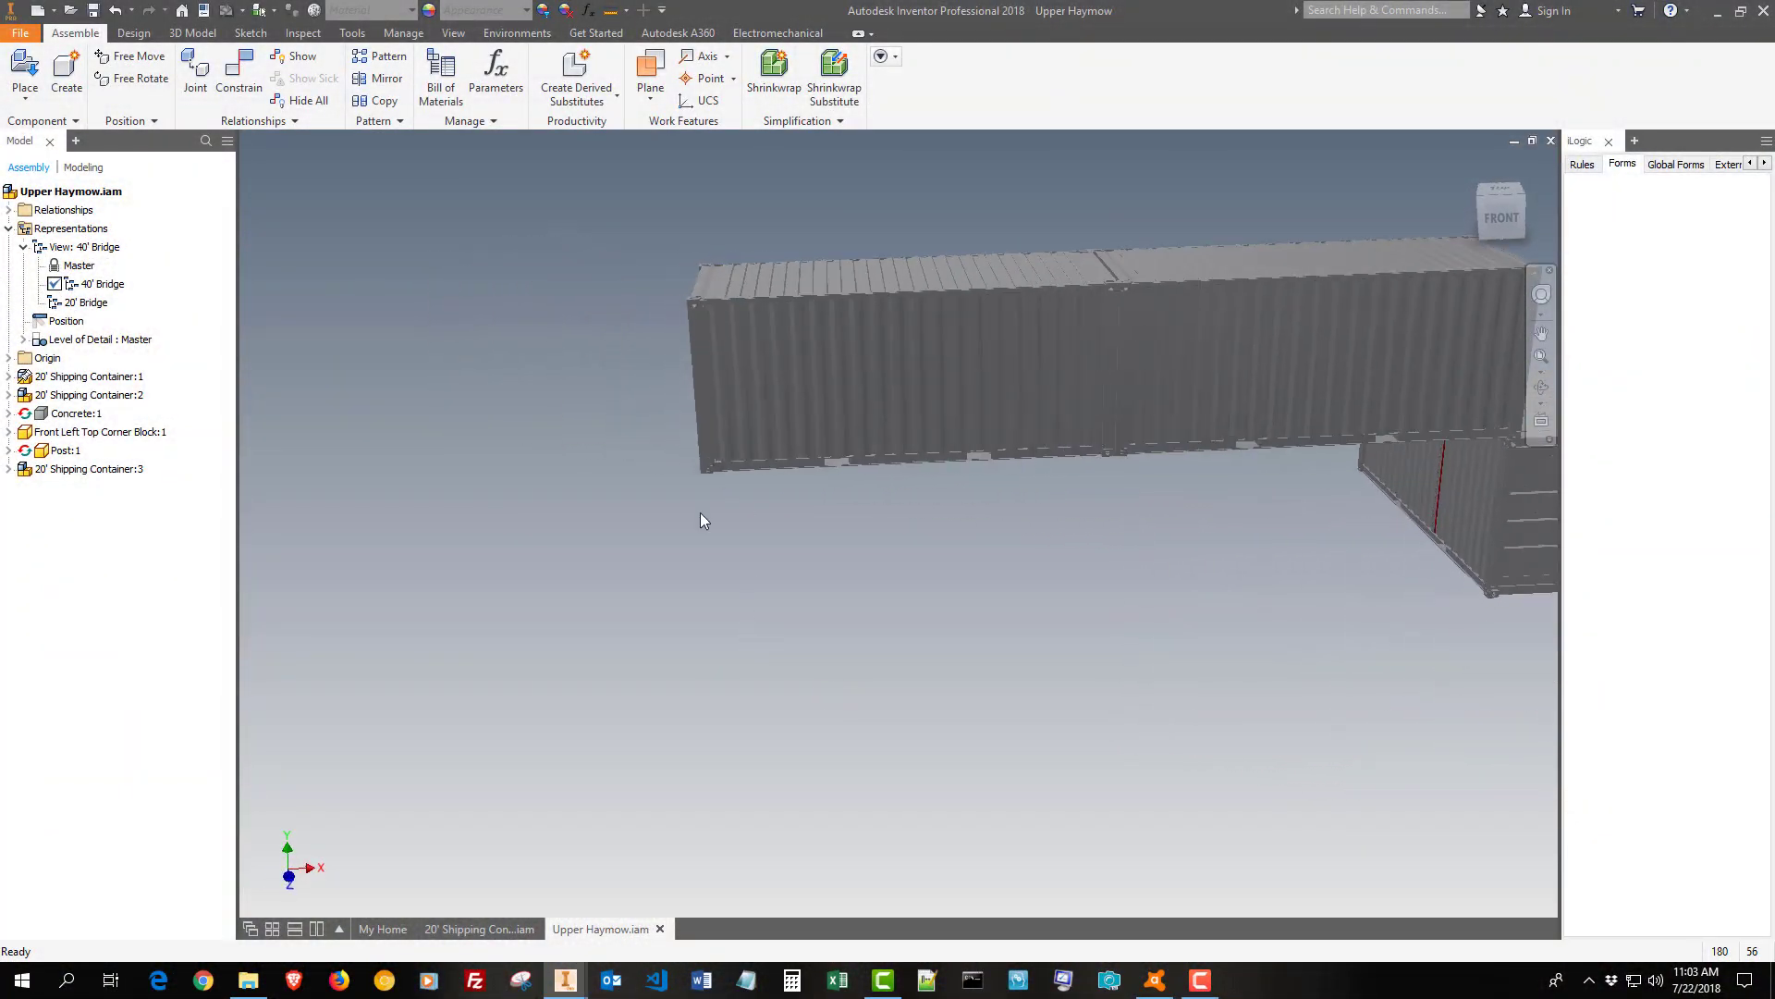
scroll(1331, 402, "down", 3)
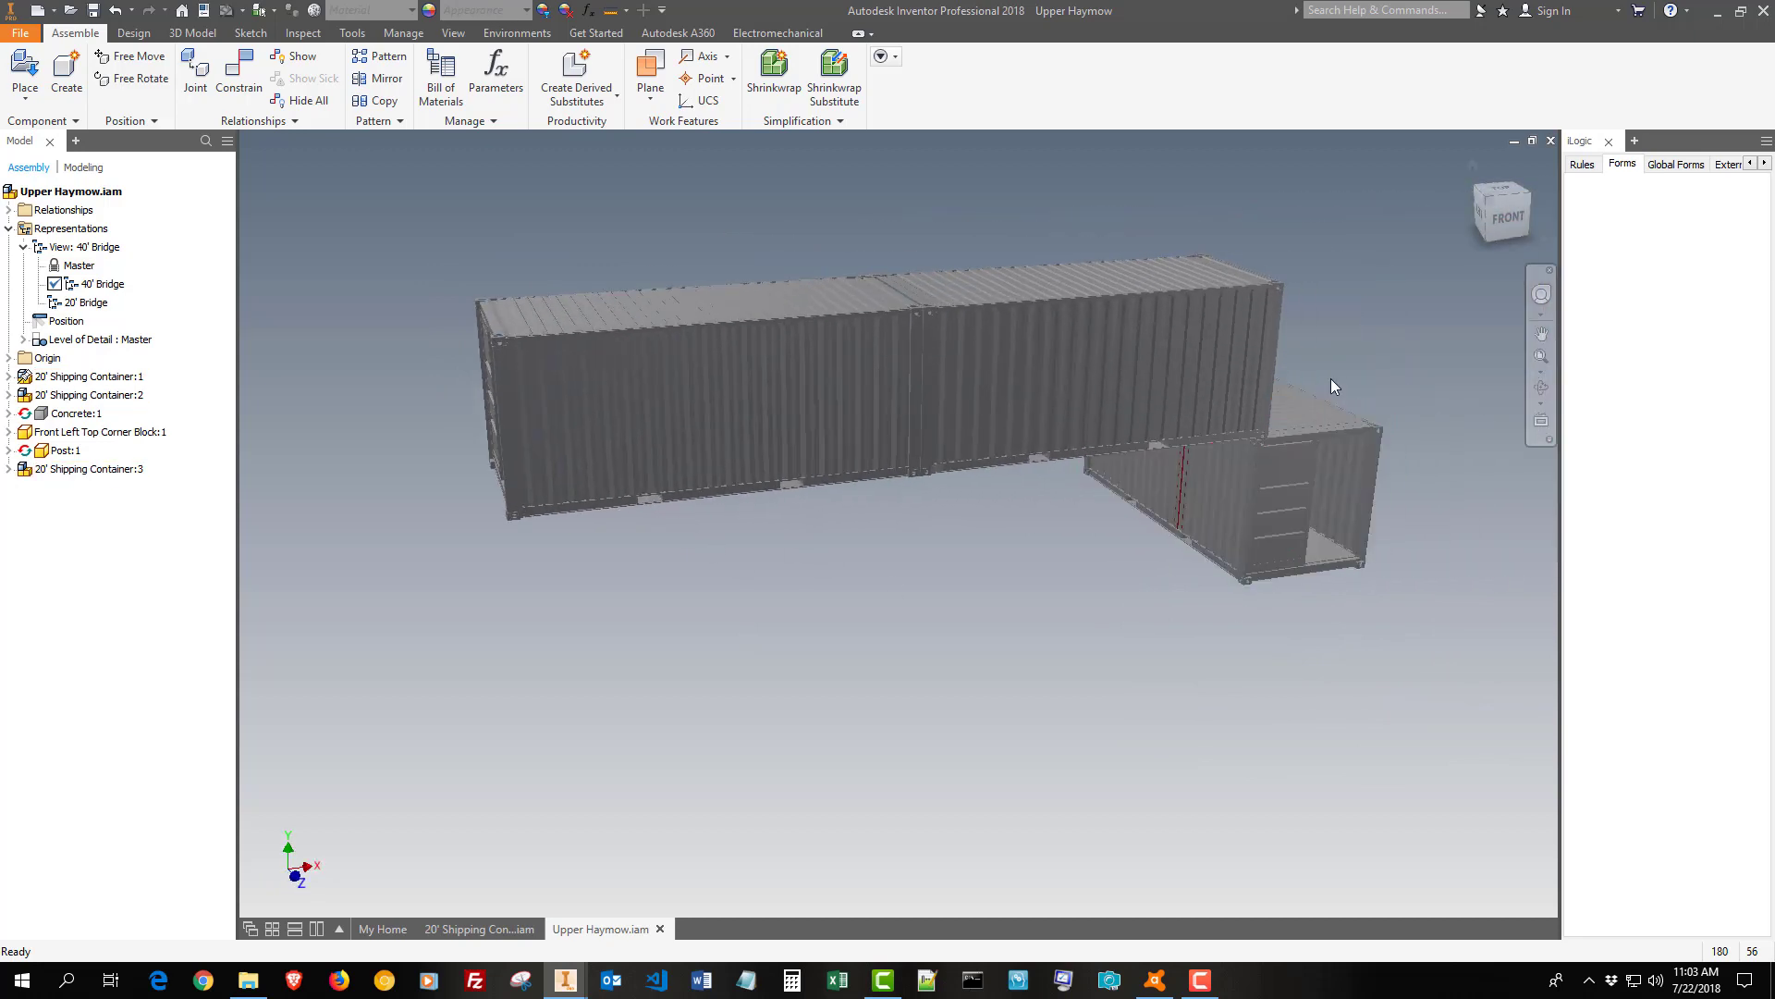
middle_click_drag(1336, 516, 1333, 476, "shift")
left_click(1338, 499)
left_click(1089, 711)
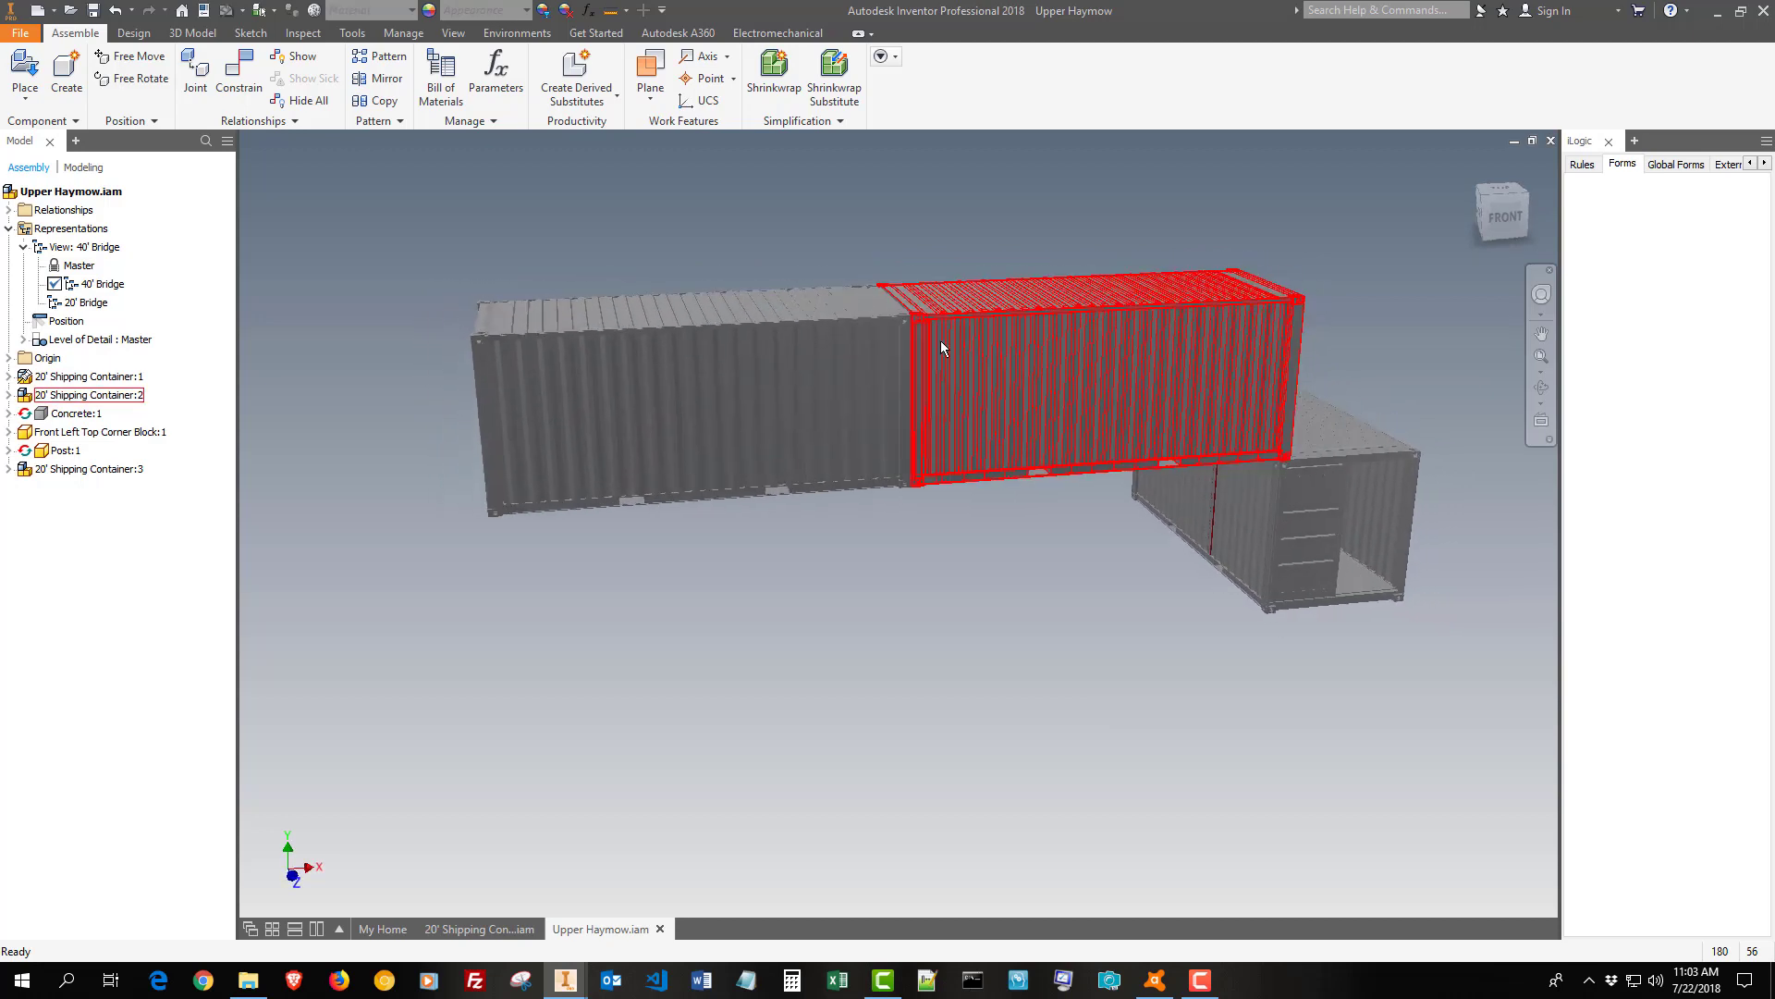
mouse_move(451, 394)
middle_mouse_down("shift")
mouse_move(1023, 511)
mouse_move(1180, 487)
middle_mouse_up("shift")
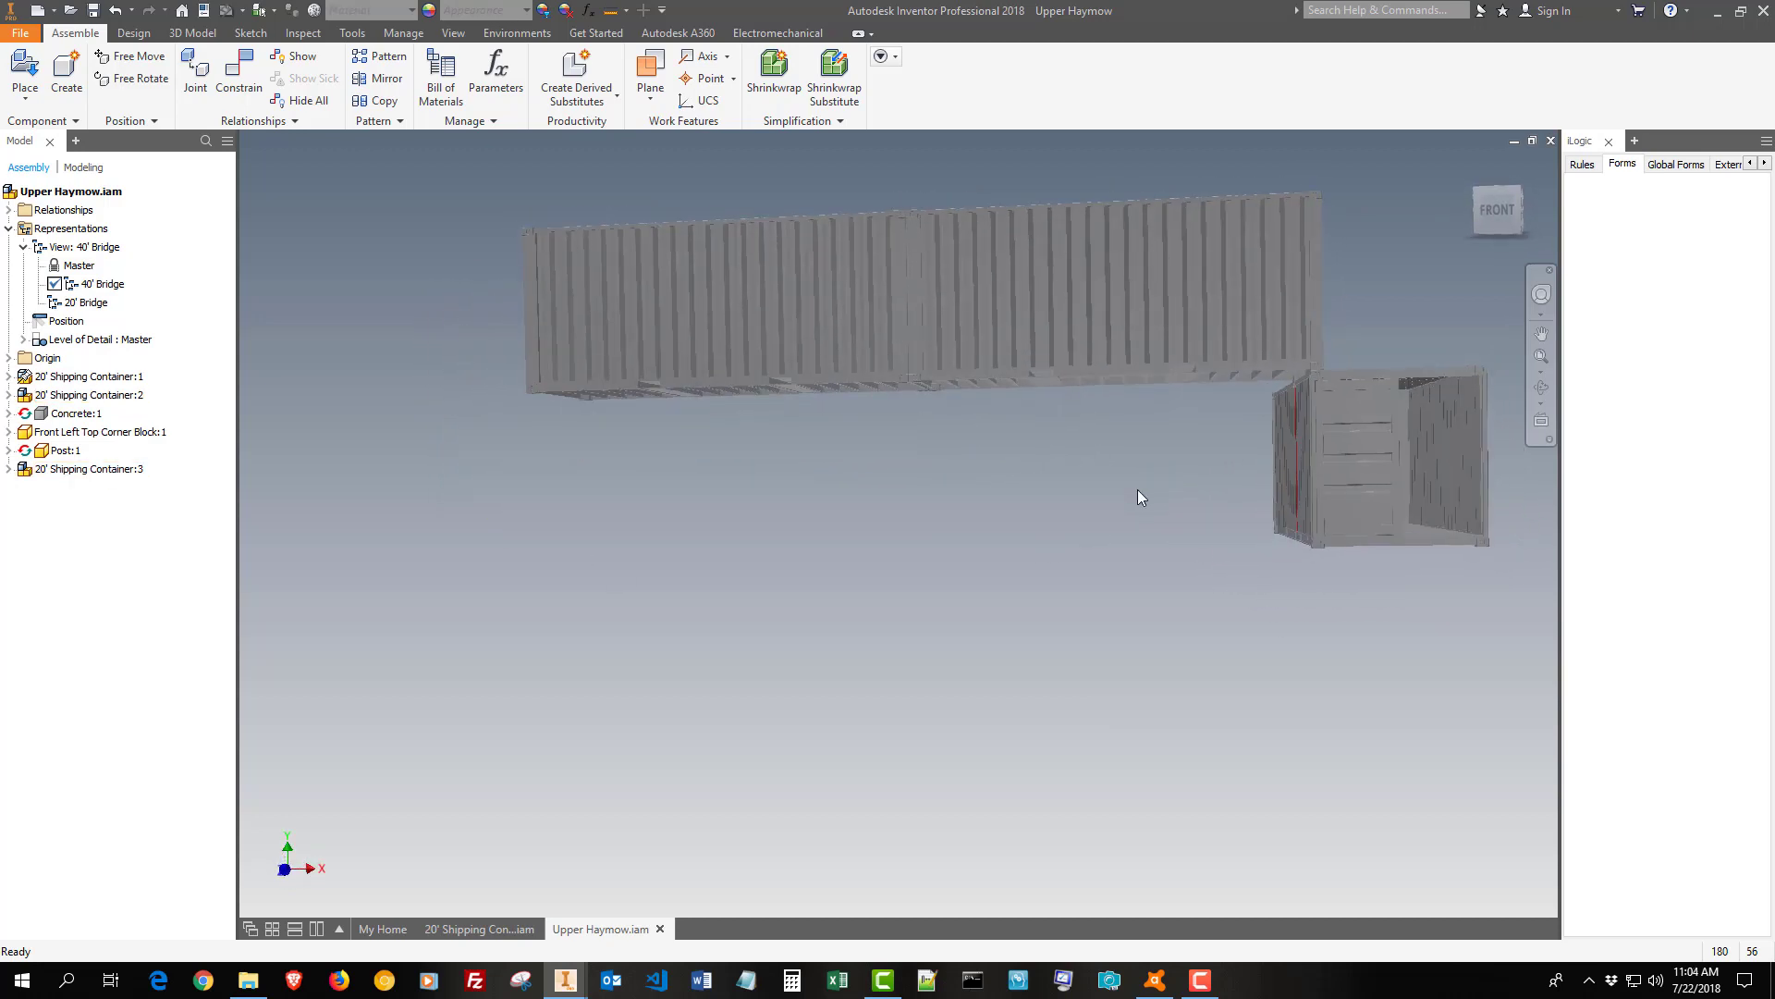
middle_click_drag(1137, 490, 775, 501, "shift")
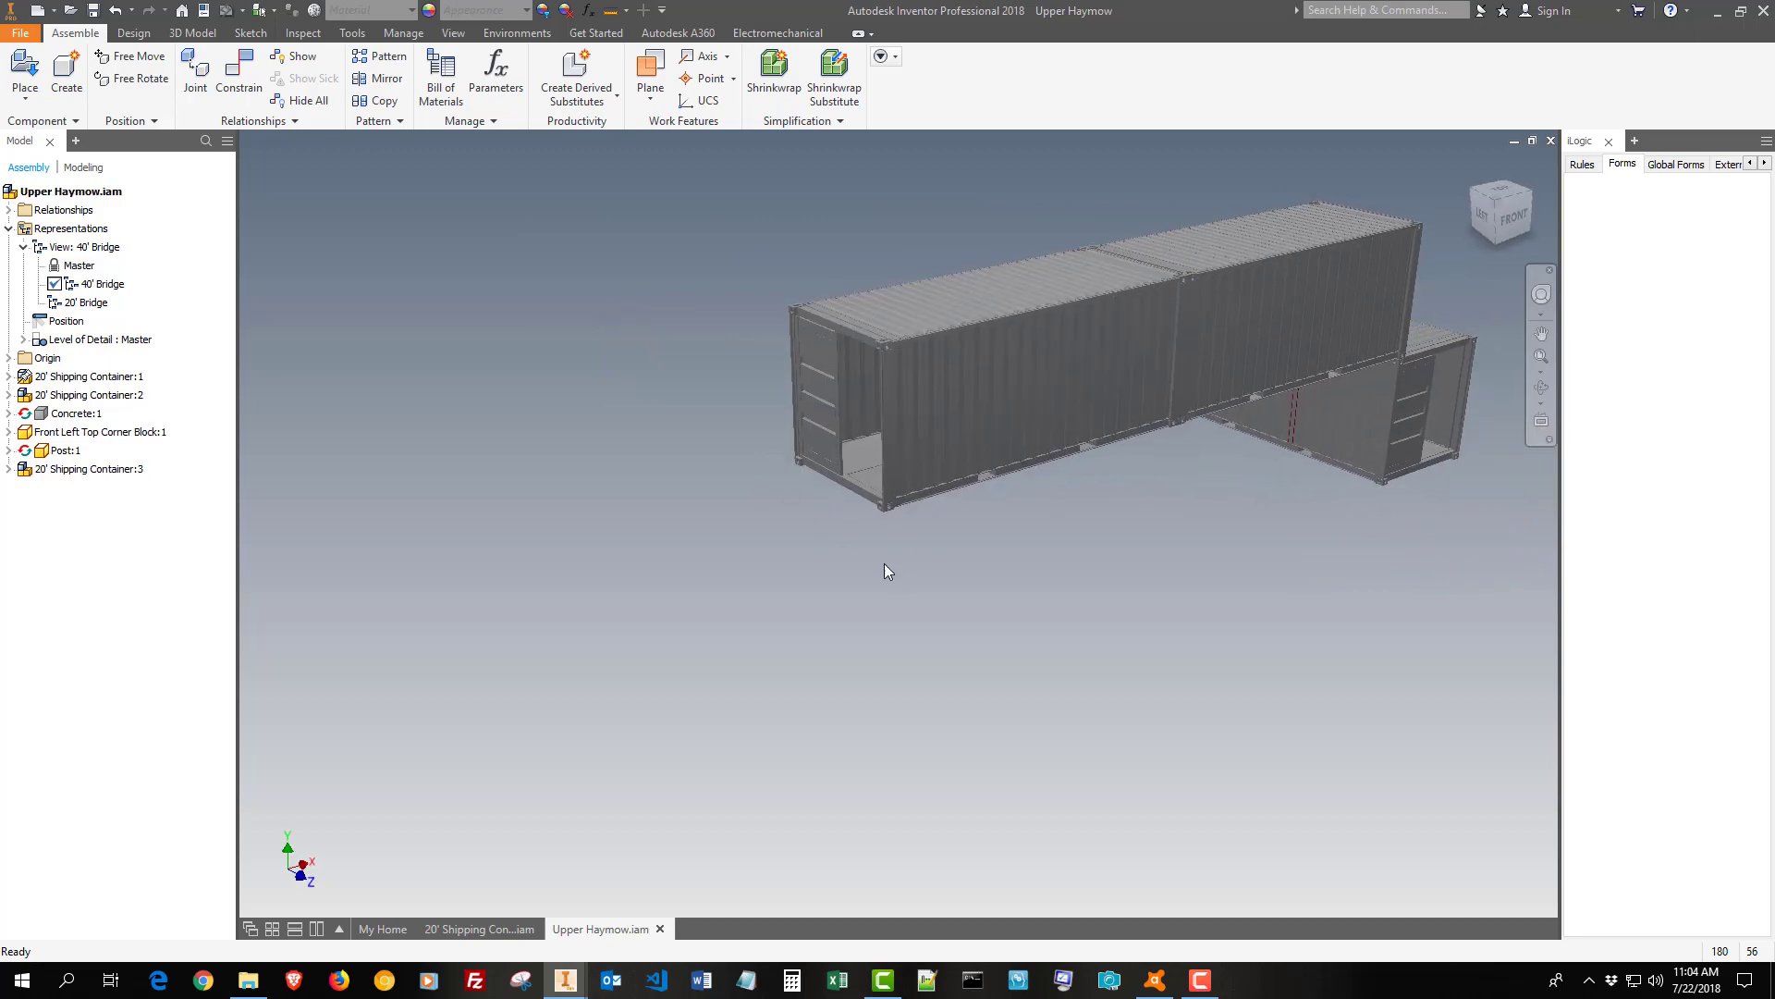
middle_click_drag(898, 570, 825, 539, "shift")
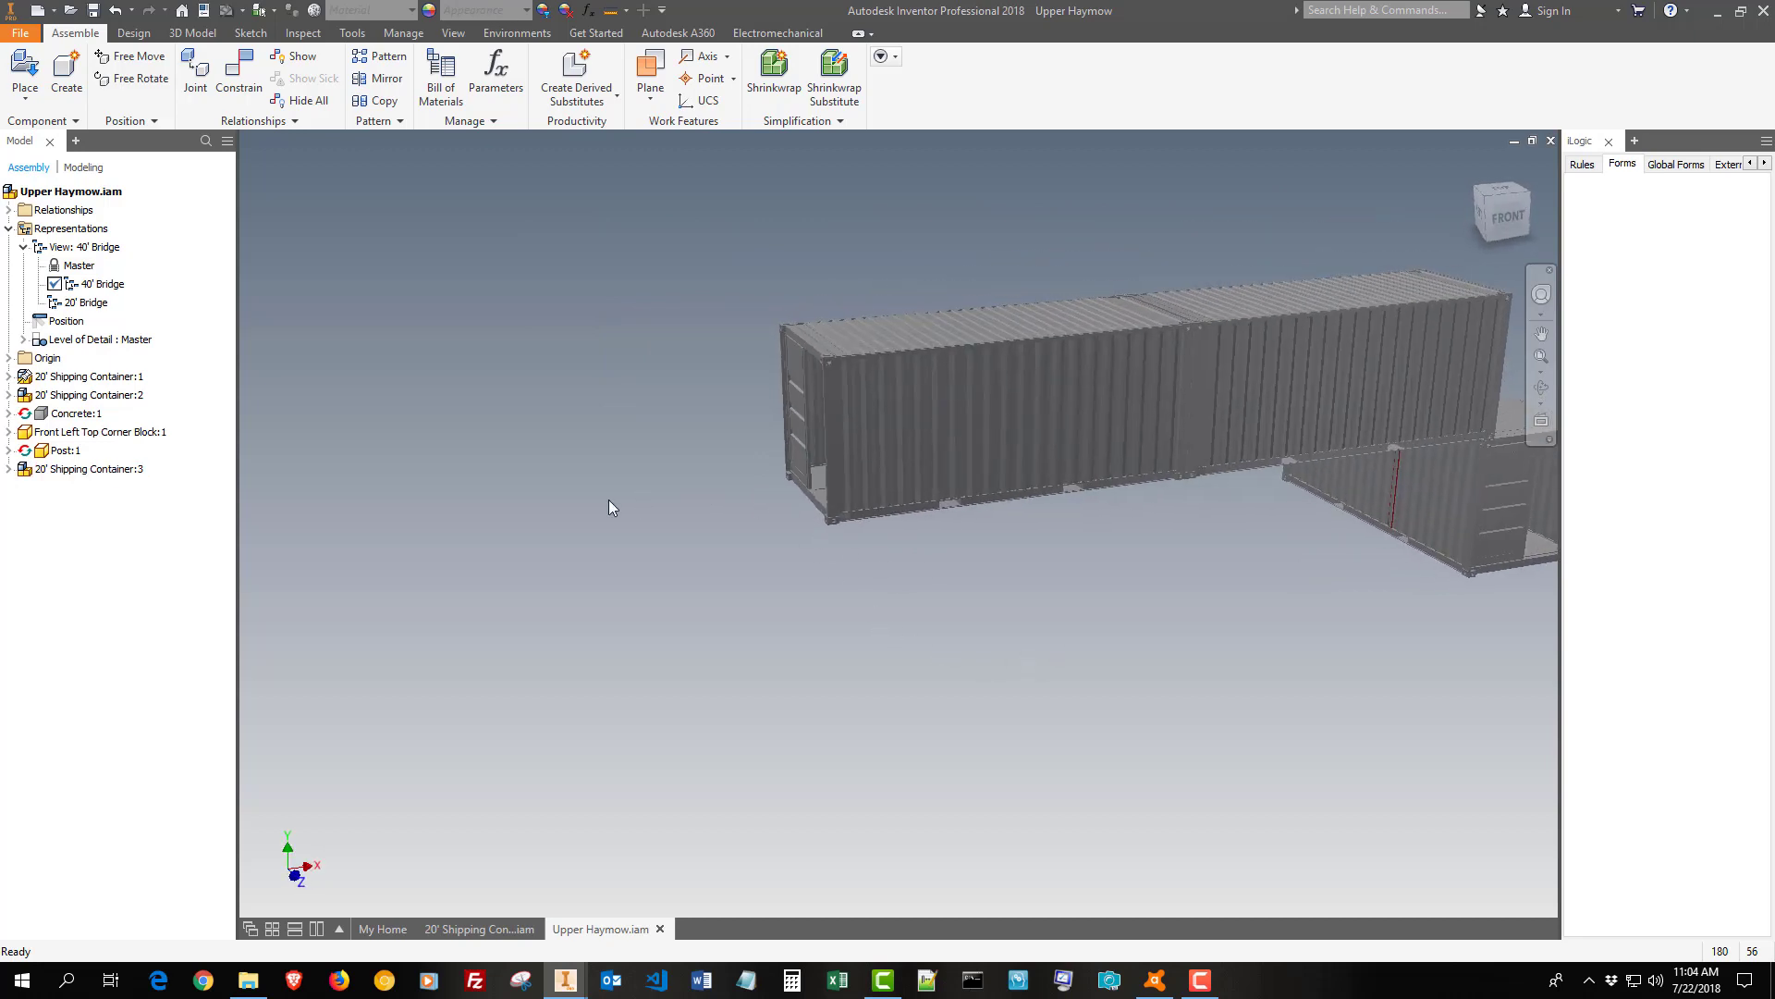
middle_click_drag(609, 501, 831, 635, "shift")
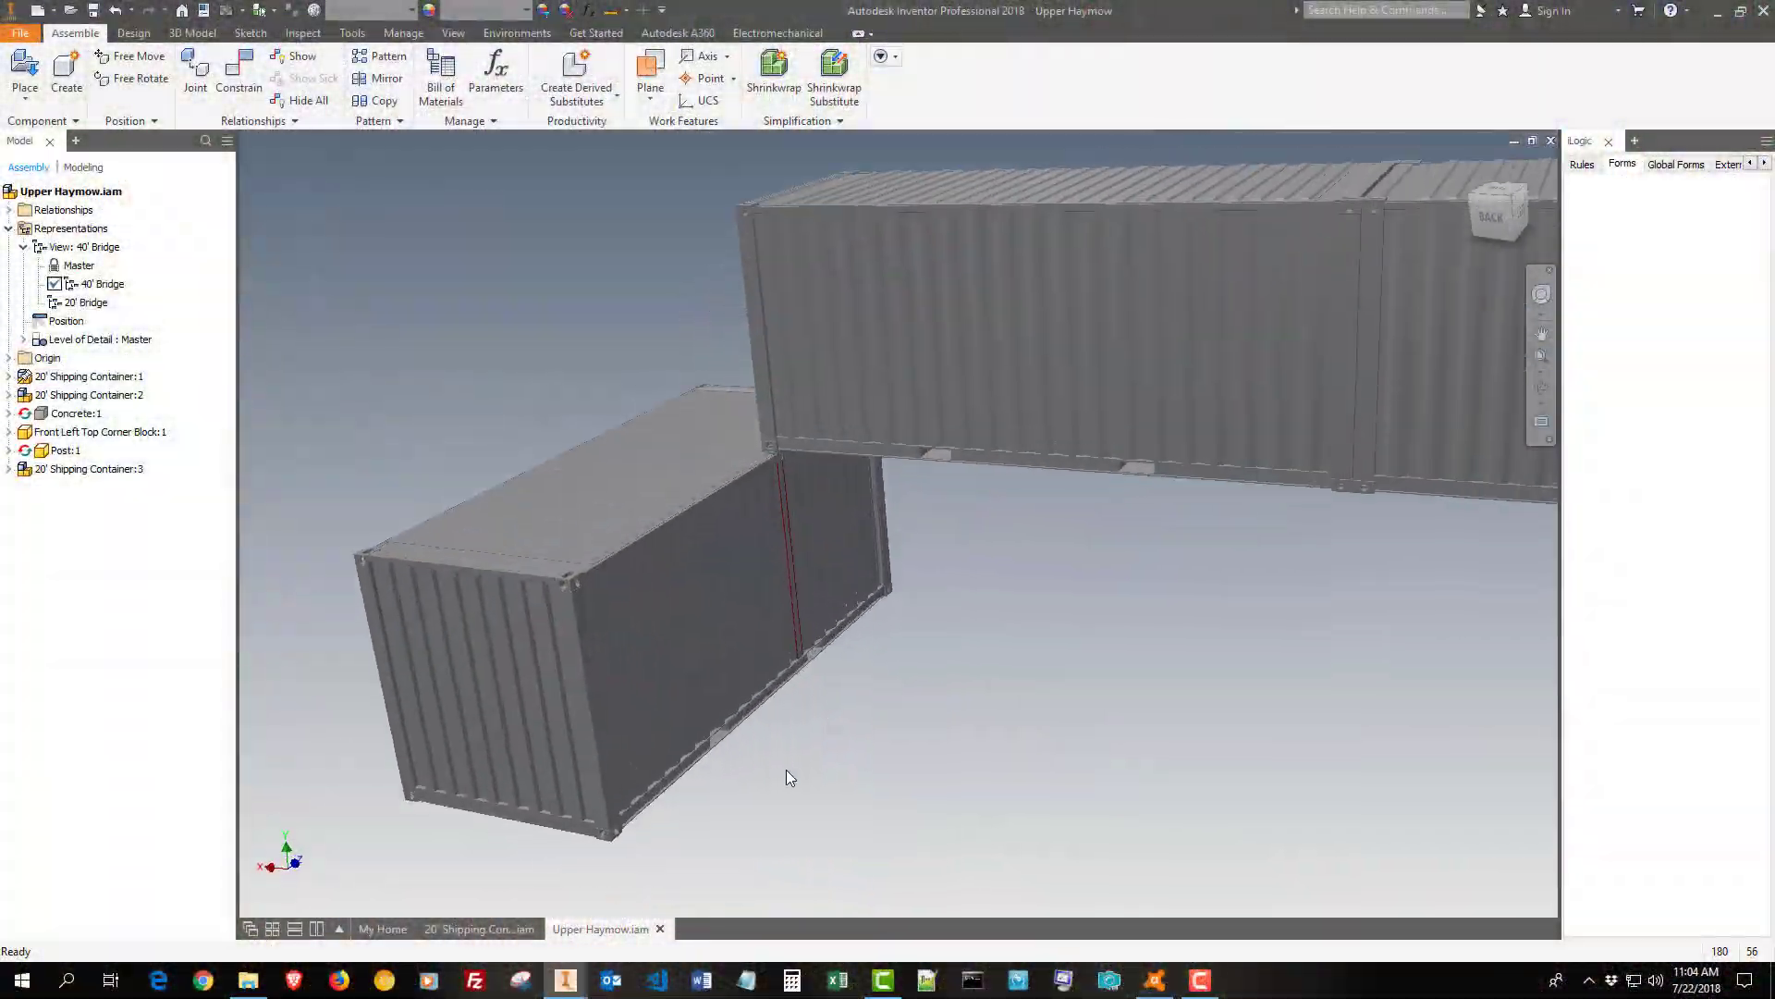
left_click(818, 463)
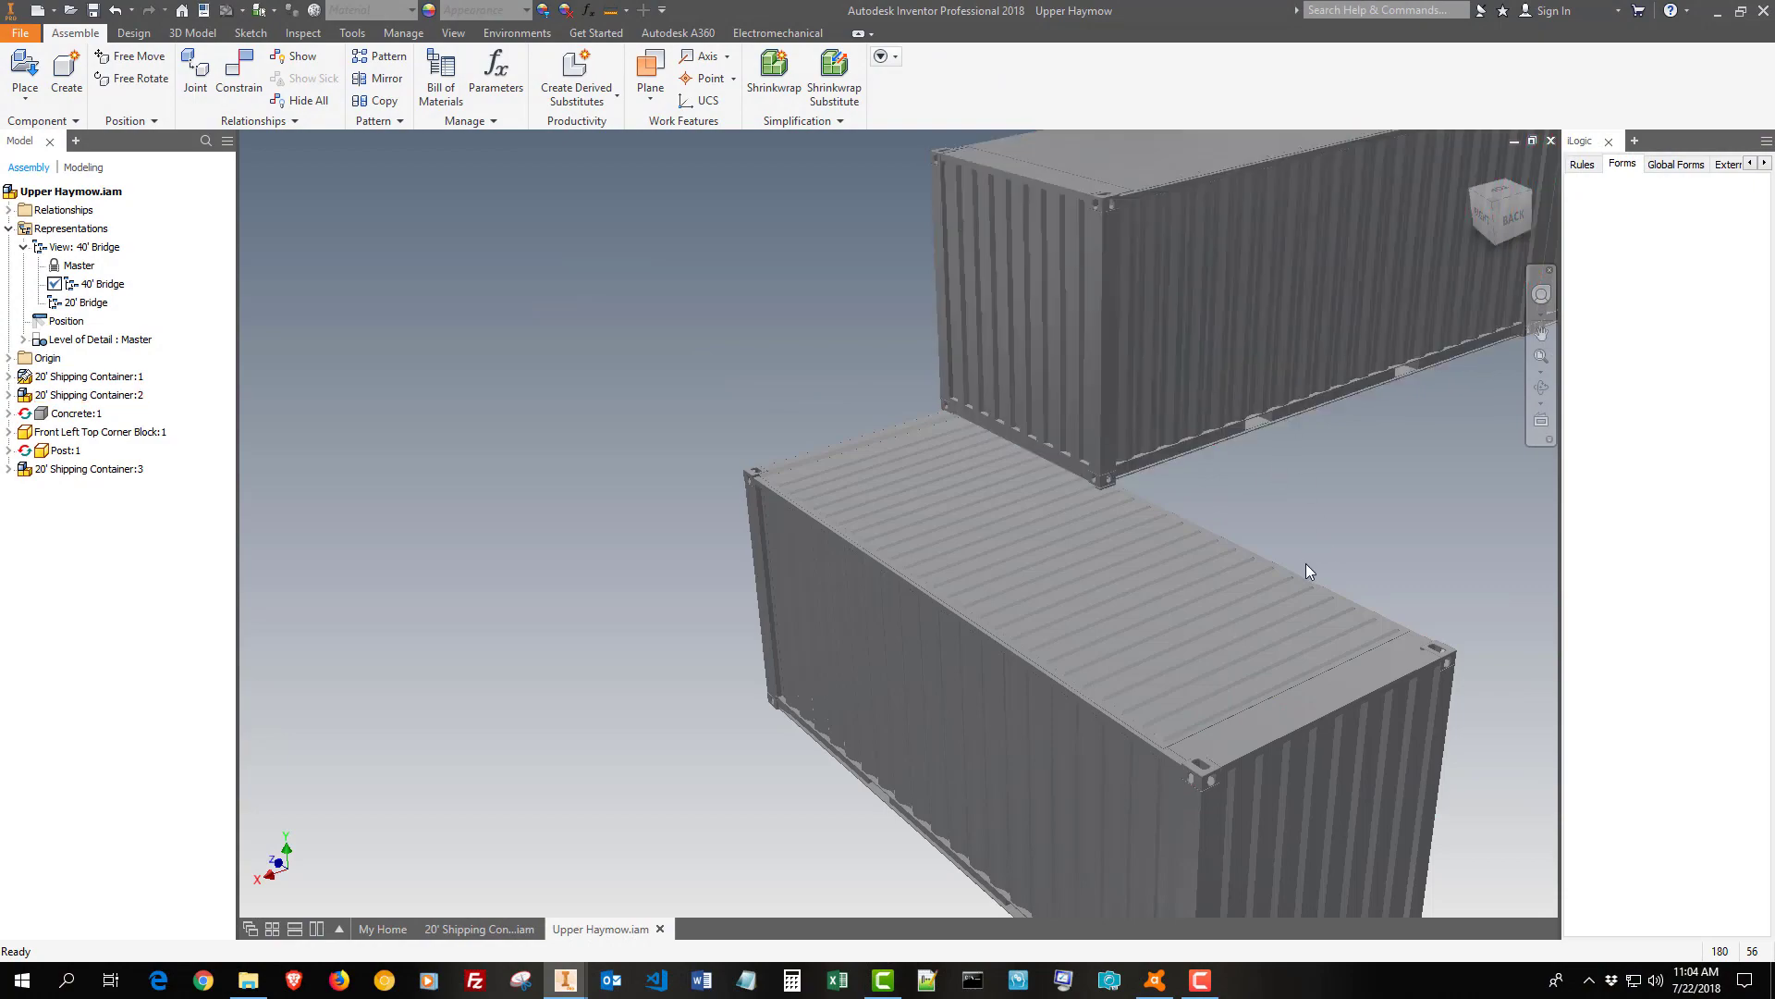
scroll(1319, 572, "down", 4)
mouse_move(1332, 584)
middle_mouse_down("shift")
mouse_move(1076, 533)
mouse_move(1130, 525)
mouse_move(985, 673)
mouse_move(928, 683)
middle_mouse_up("shift")
scroll(1131, 527, "up", 3)
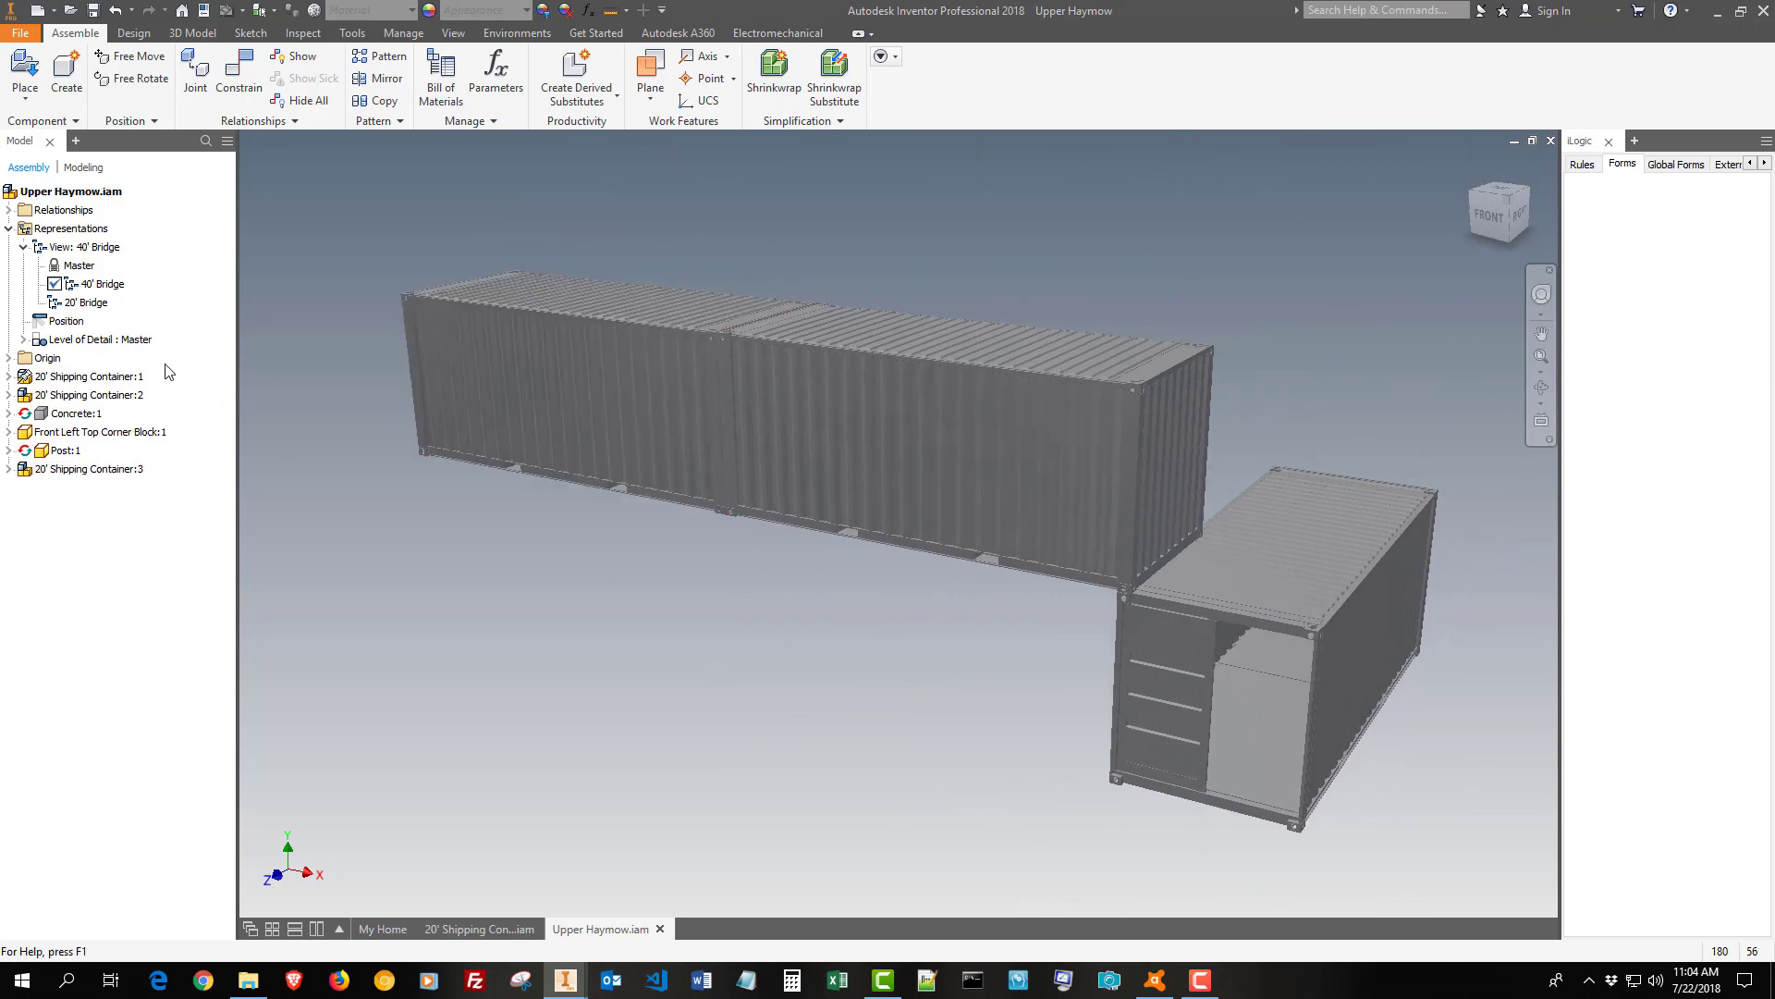
double_click(86, 304)
middle_click_drag(826, 656, 989, 704, "shift")
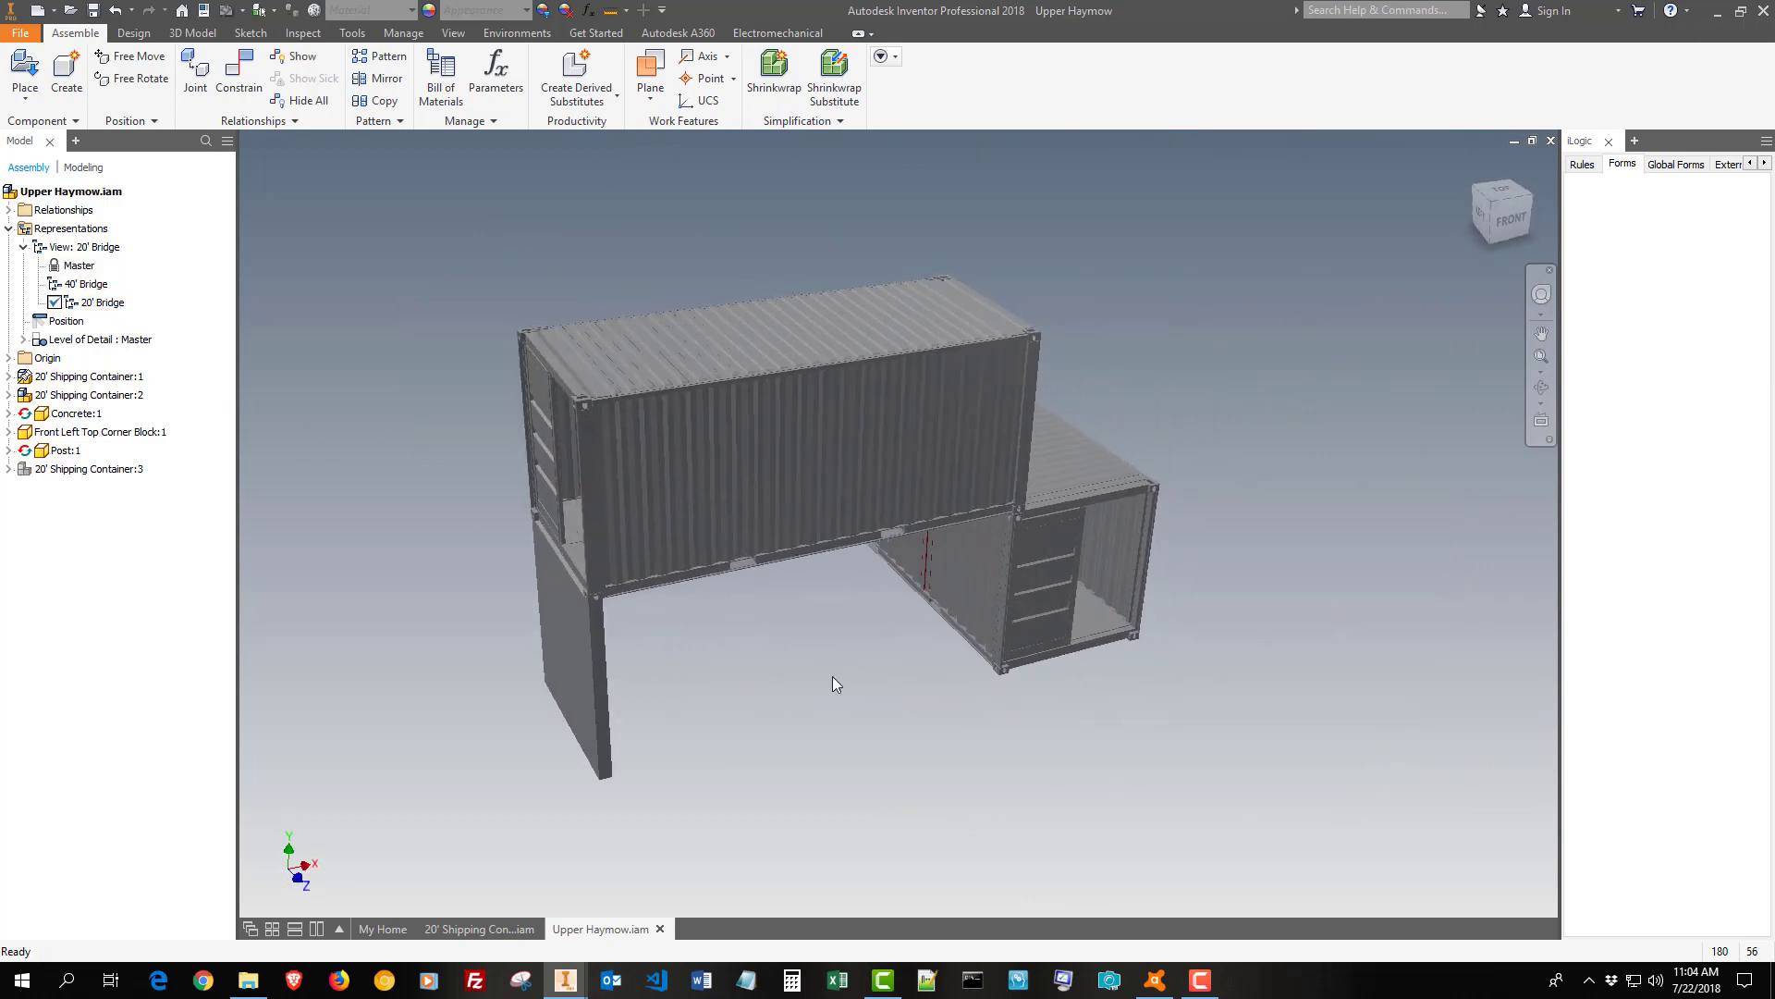
middle_click_drag(766, 476, 787, 702, "shift")
scroll(787, 701, "up", 3)
scroll(638, 576, "up", 2)
scroll(644, 580, "up", 1)
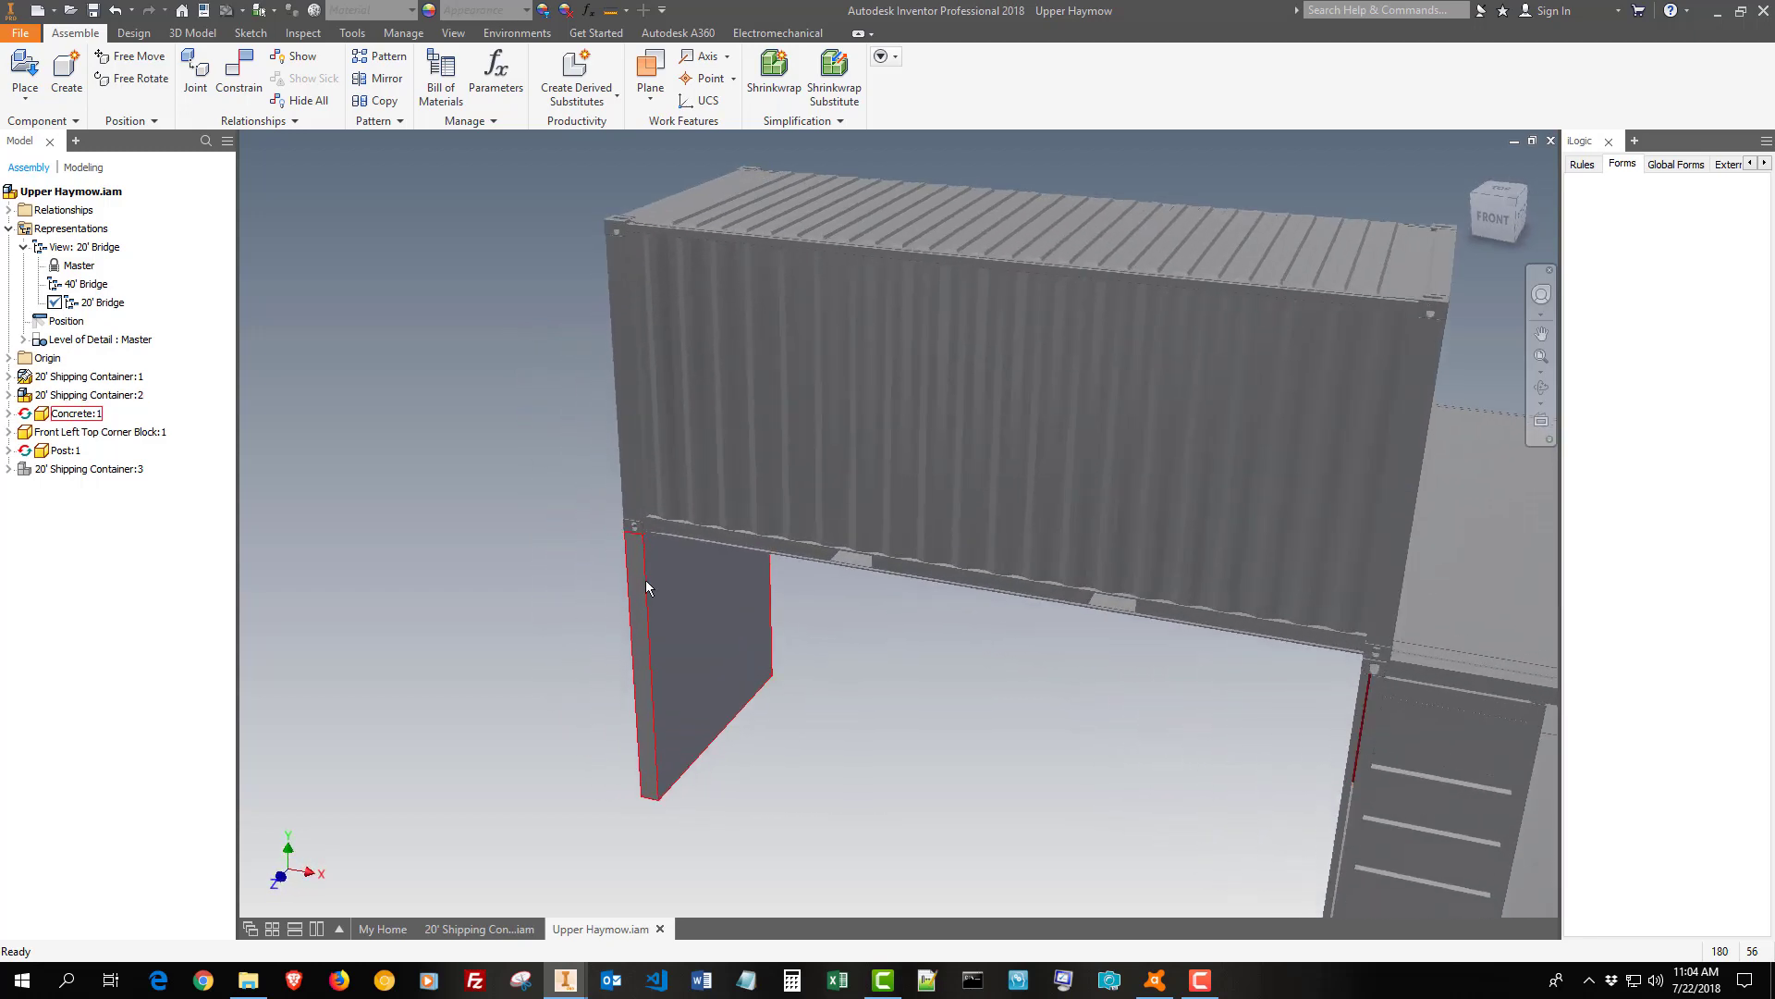
scroll(645, 579, "down", 3)
middle_click_drag(811, 721, 813, 721, "shift")
scroll(813, 719, "up", 2)
scroll(812, 720, "up", 1)
scroll(813, 720, "up", 1)
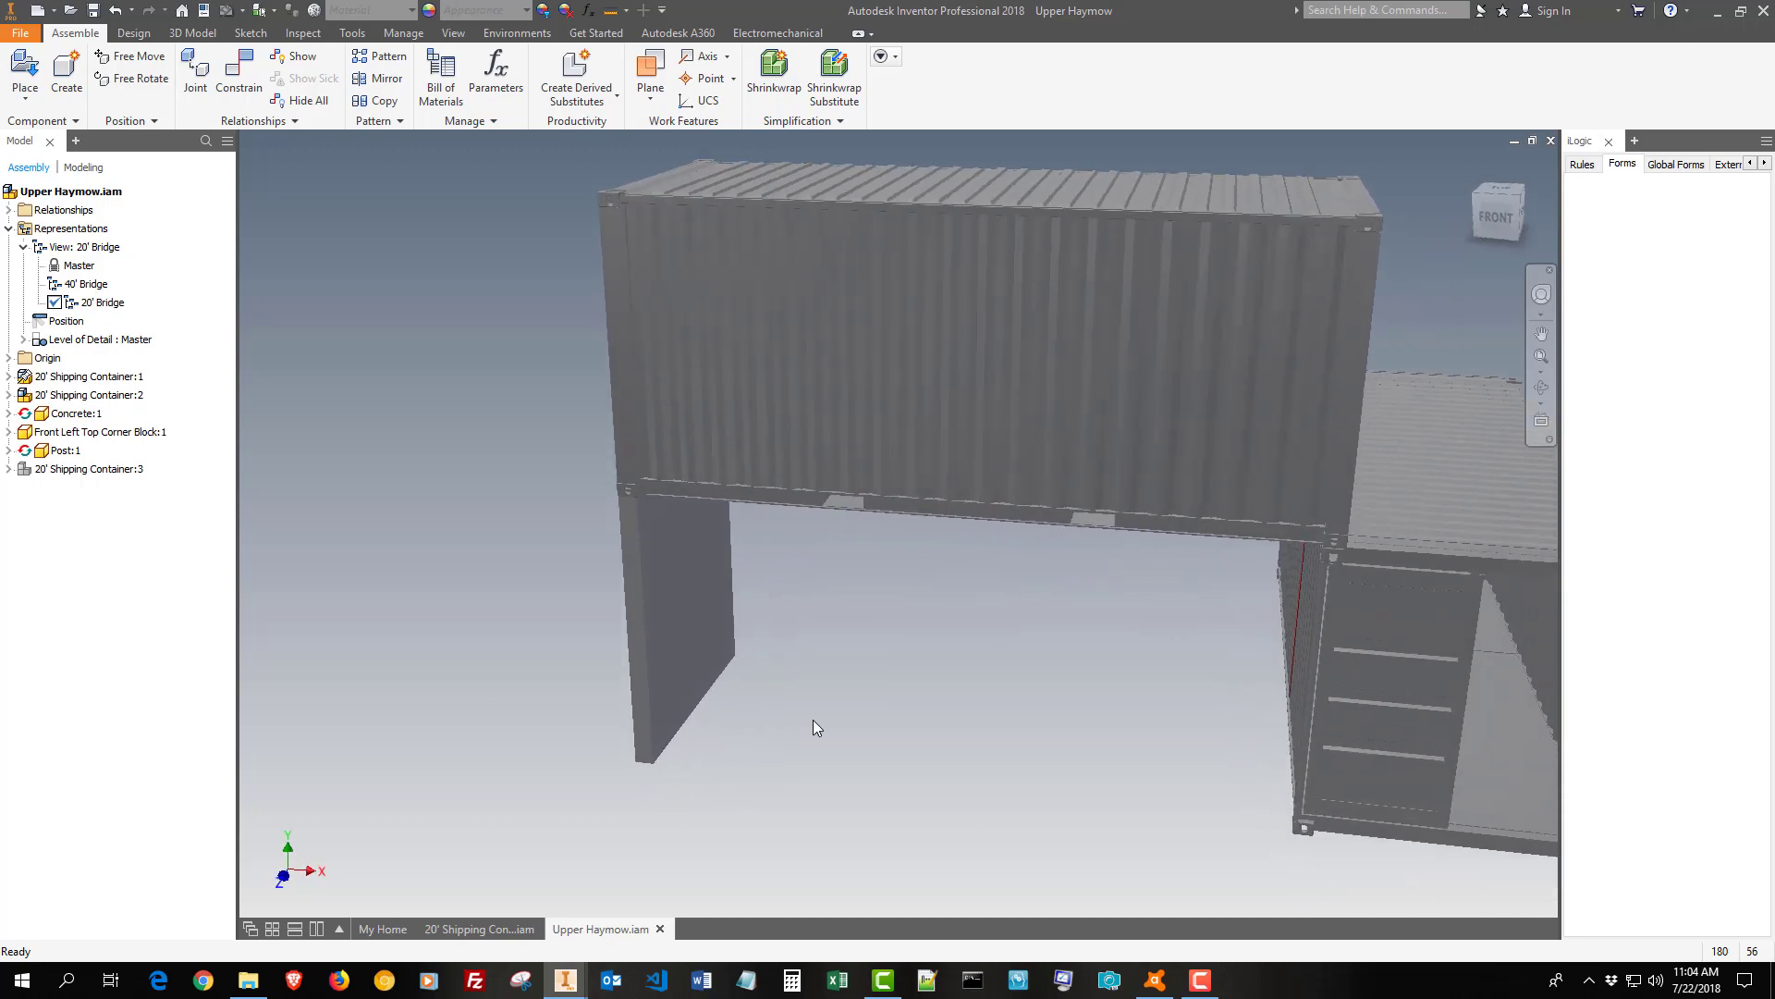
scroll(812, 720, "up", 1)
scroll(814, 720, "up", 3)
scroll(843, 496, "up", 1)
scroll(797, 494, "down", 1)
scroll(797, 603, "up", 1)
scroll(901, 719, "down", 4)
scroll(1137, 554, "down", 1)
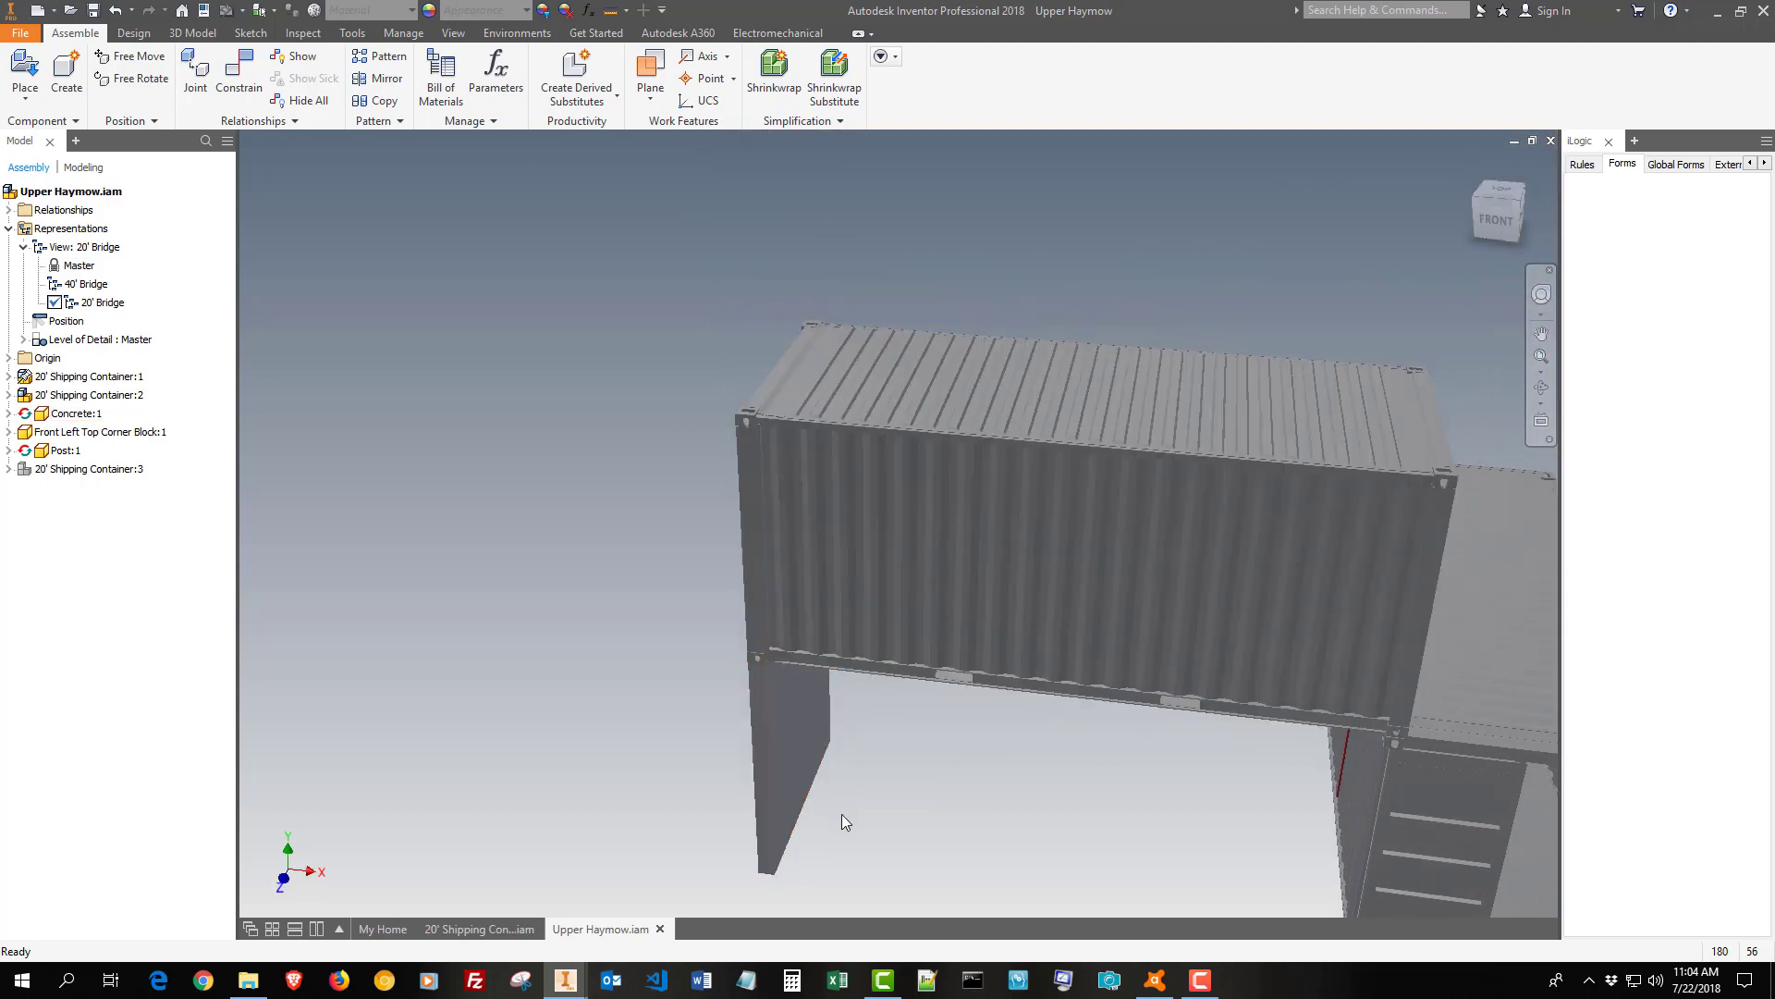
scroll(850, 815, "up", 3)
scroll(833, 721, "up", 3)
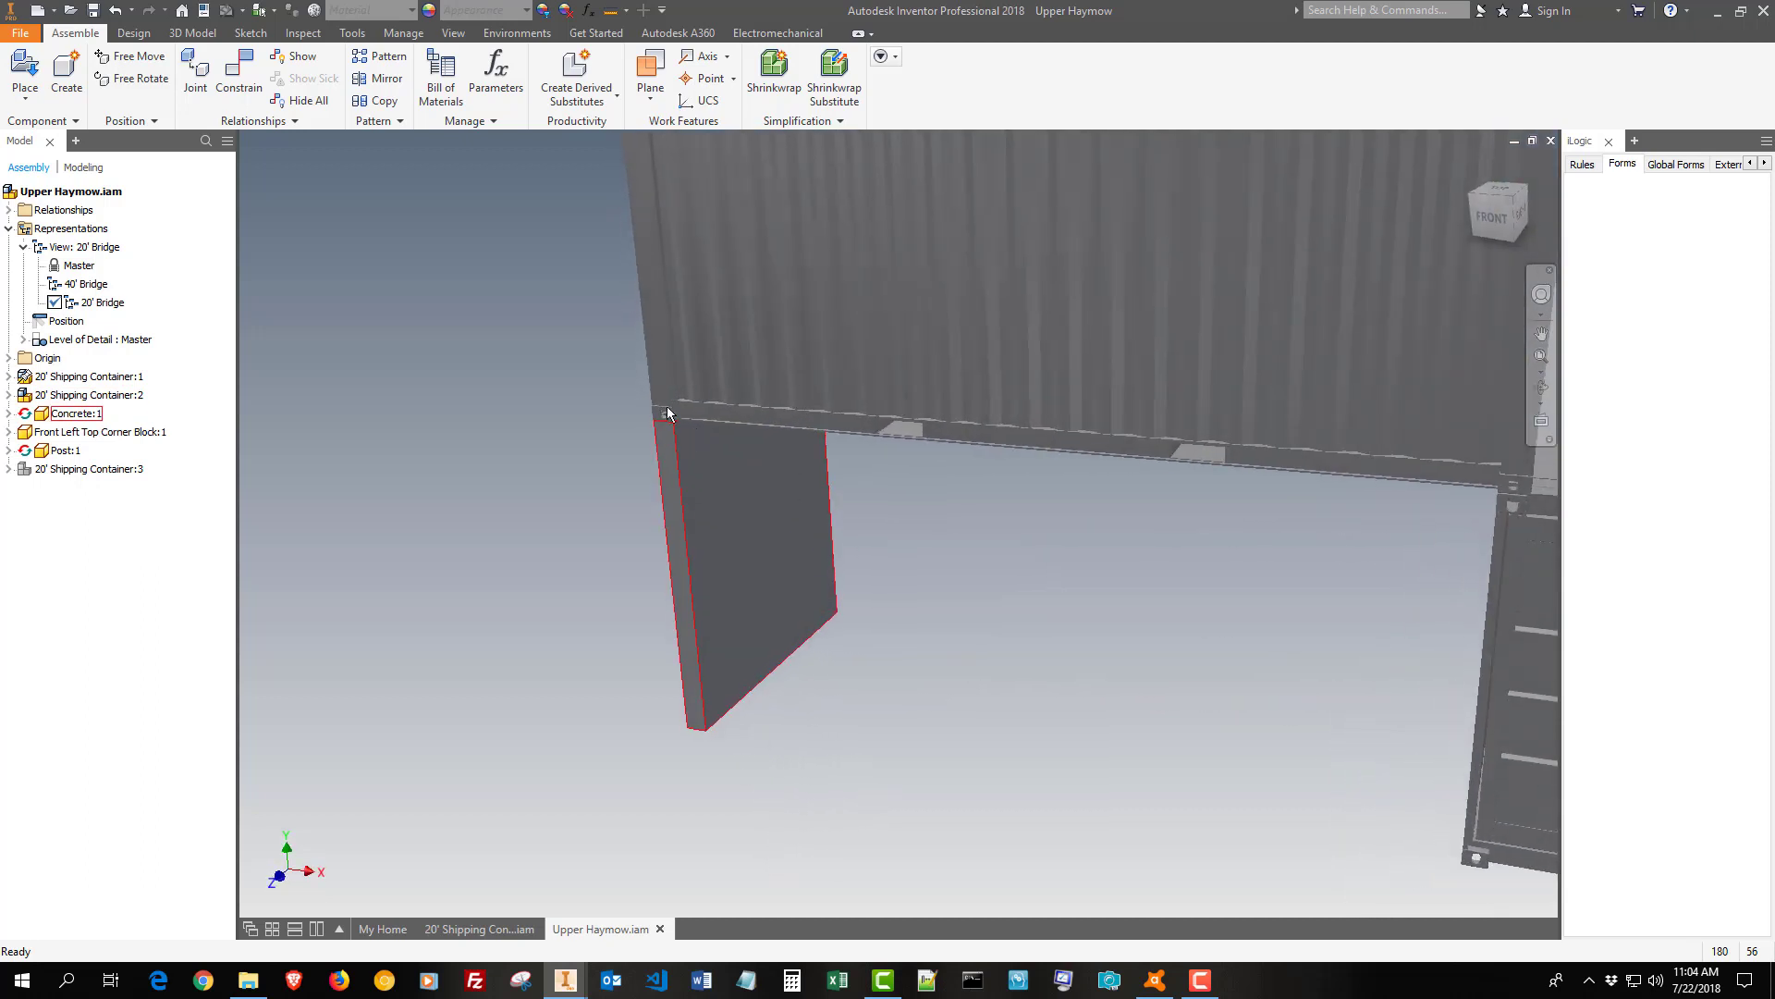
scroll(795, 562, "up", 1)
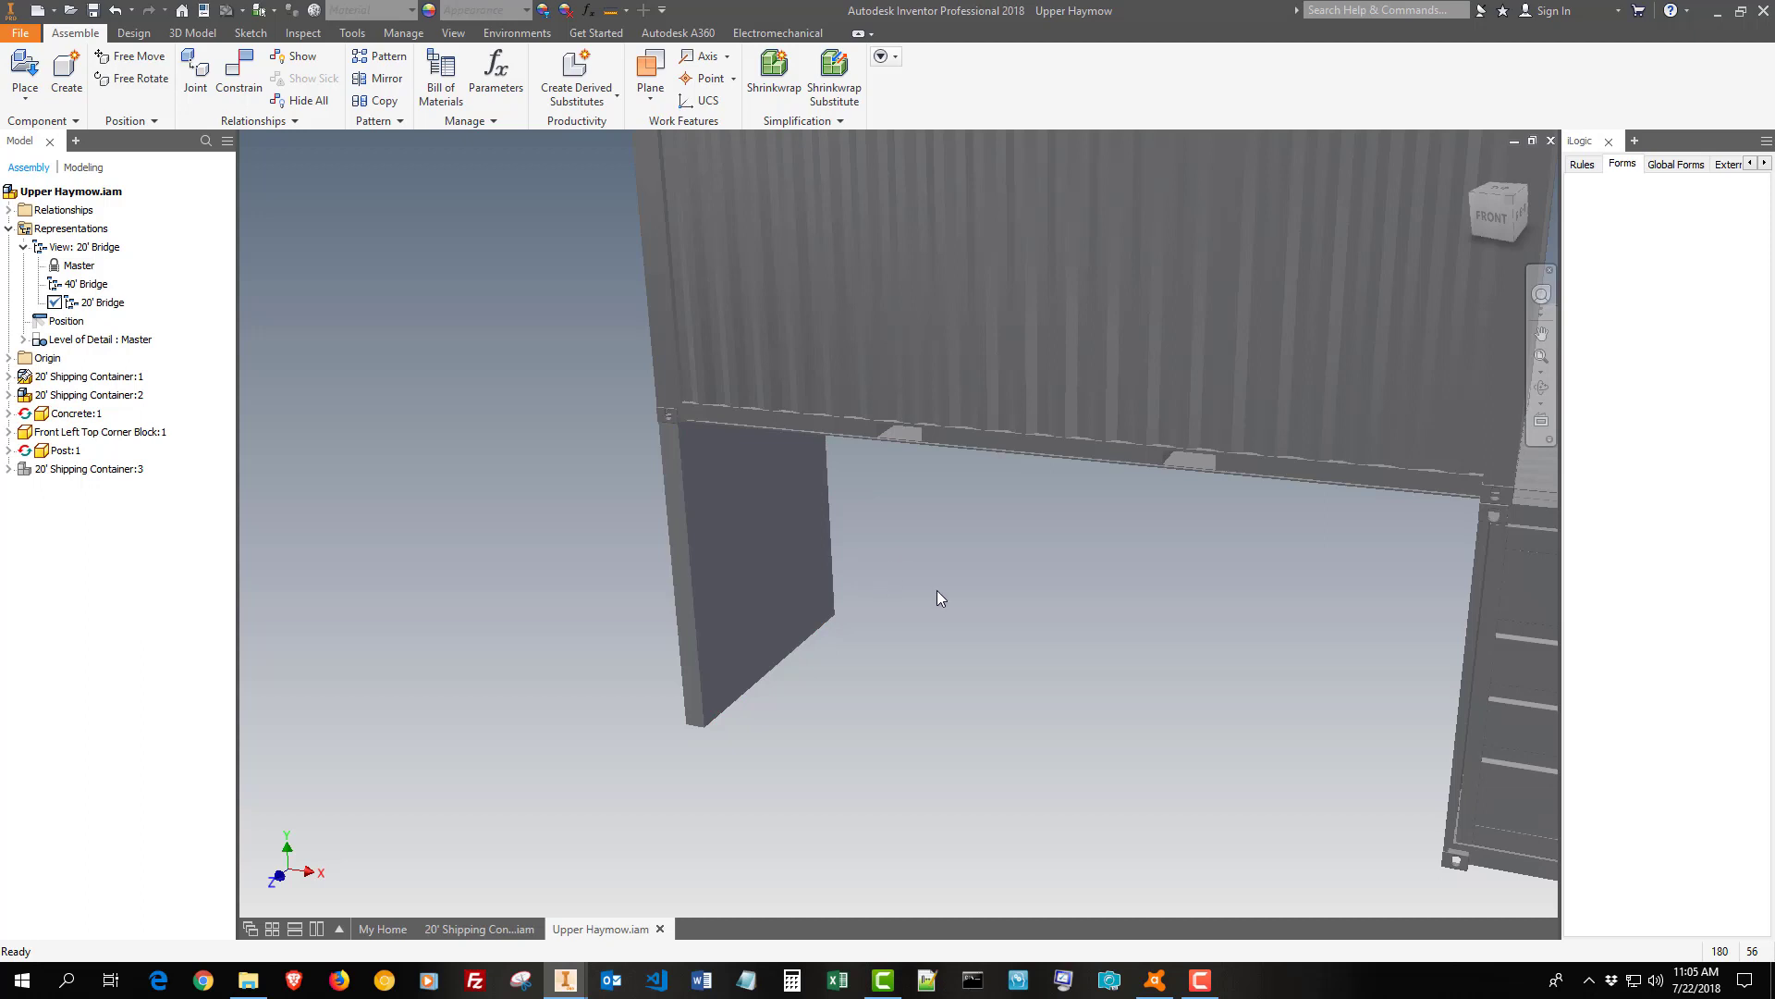
scroll(937, 589, "down", 3)
scroll(989, 624, "down", 1)
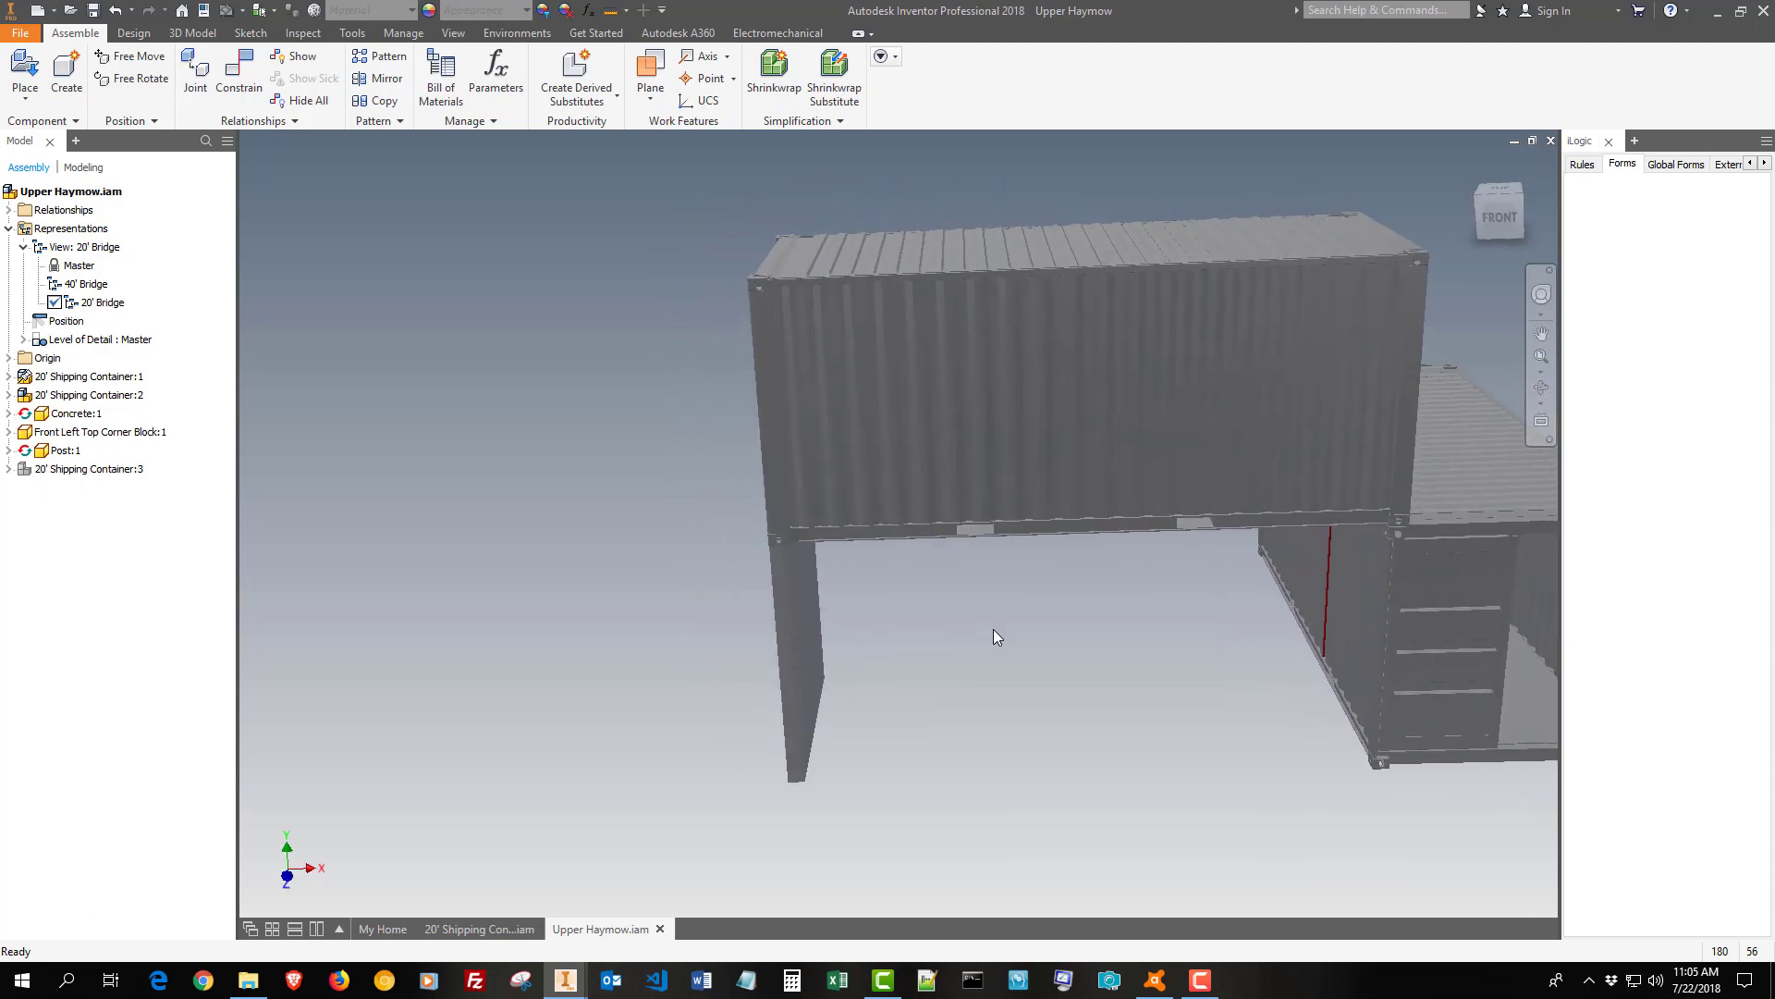
scroll(993, 629, "up", 3)
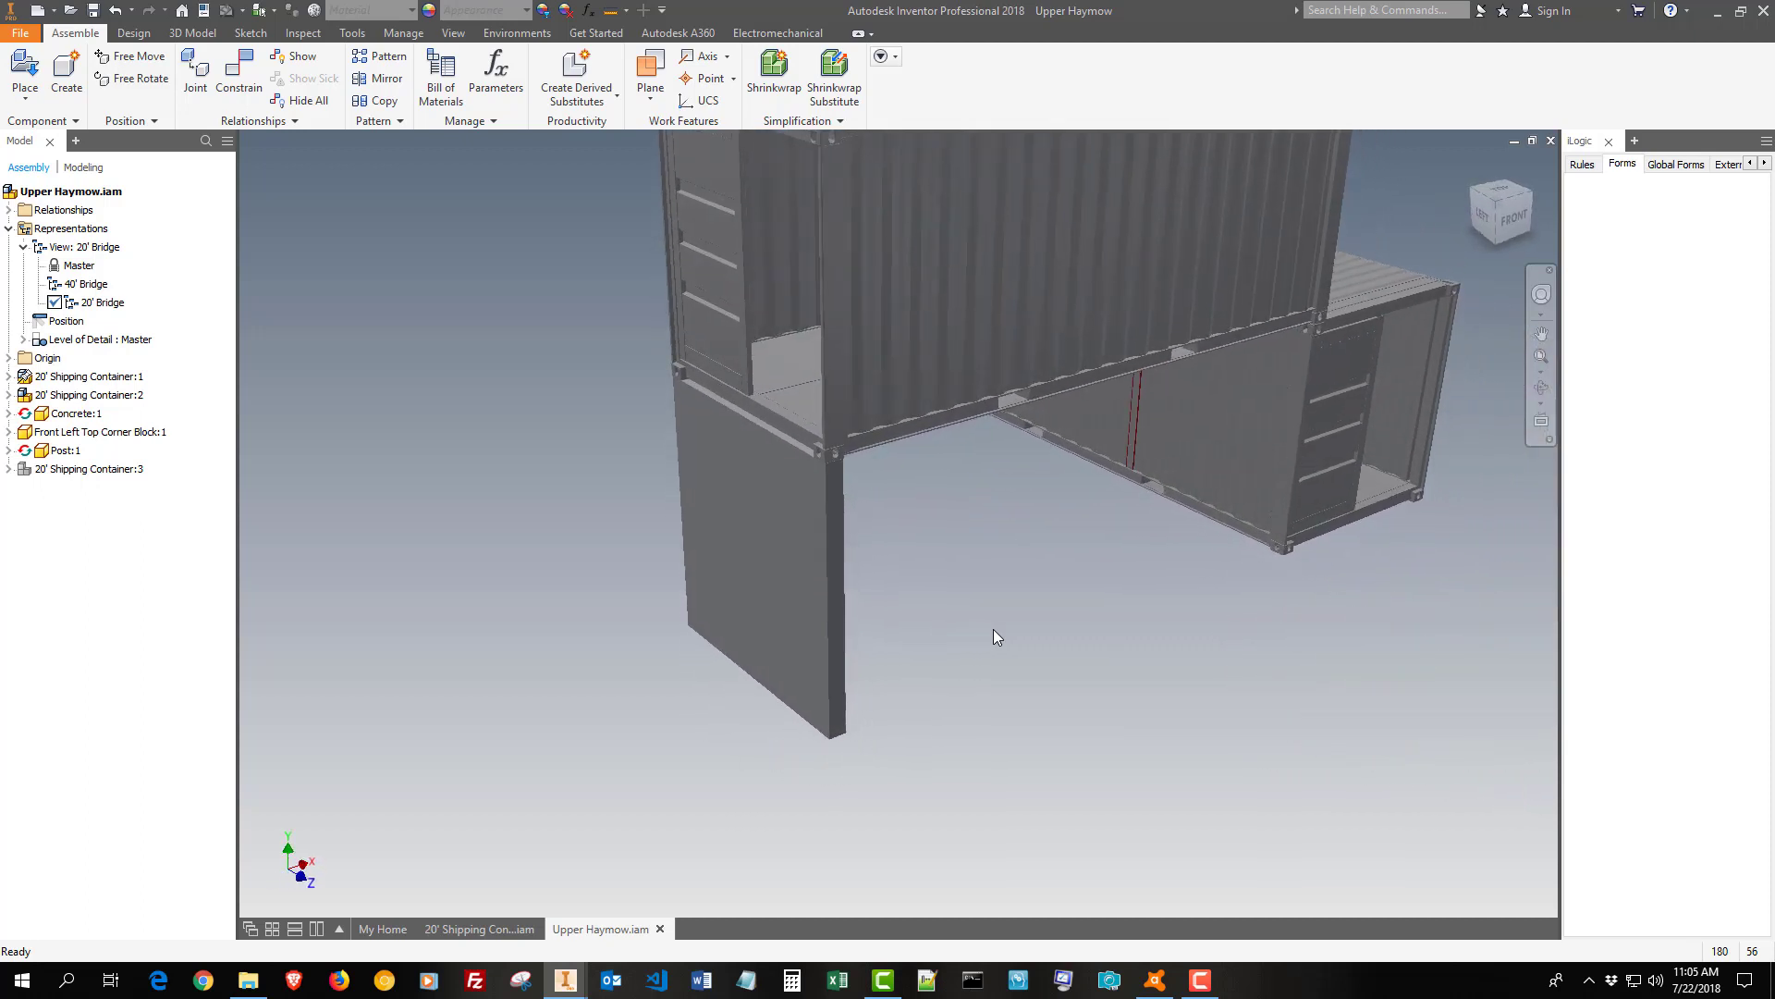
scroll(877, 672, "down", 1)
middle_click_drag(781, 629, 1063, 731, "shift")
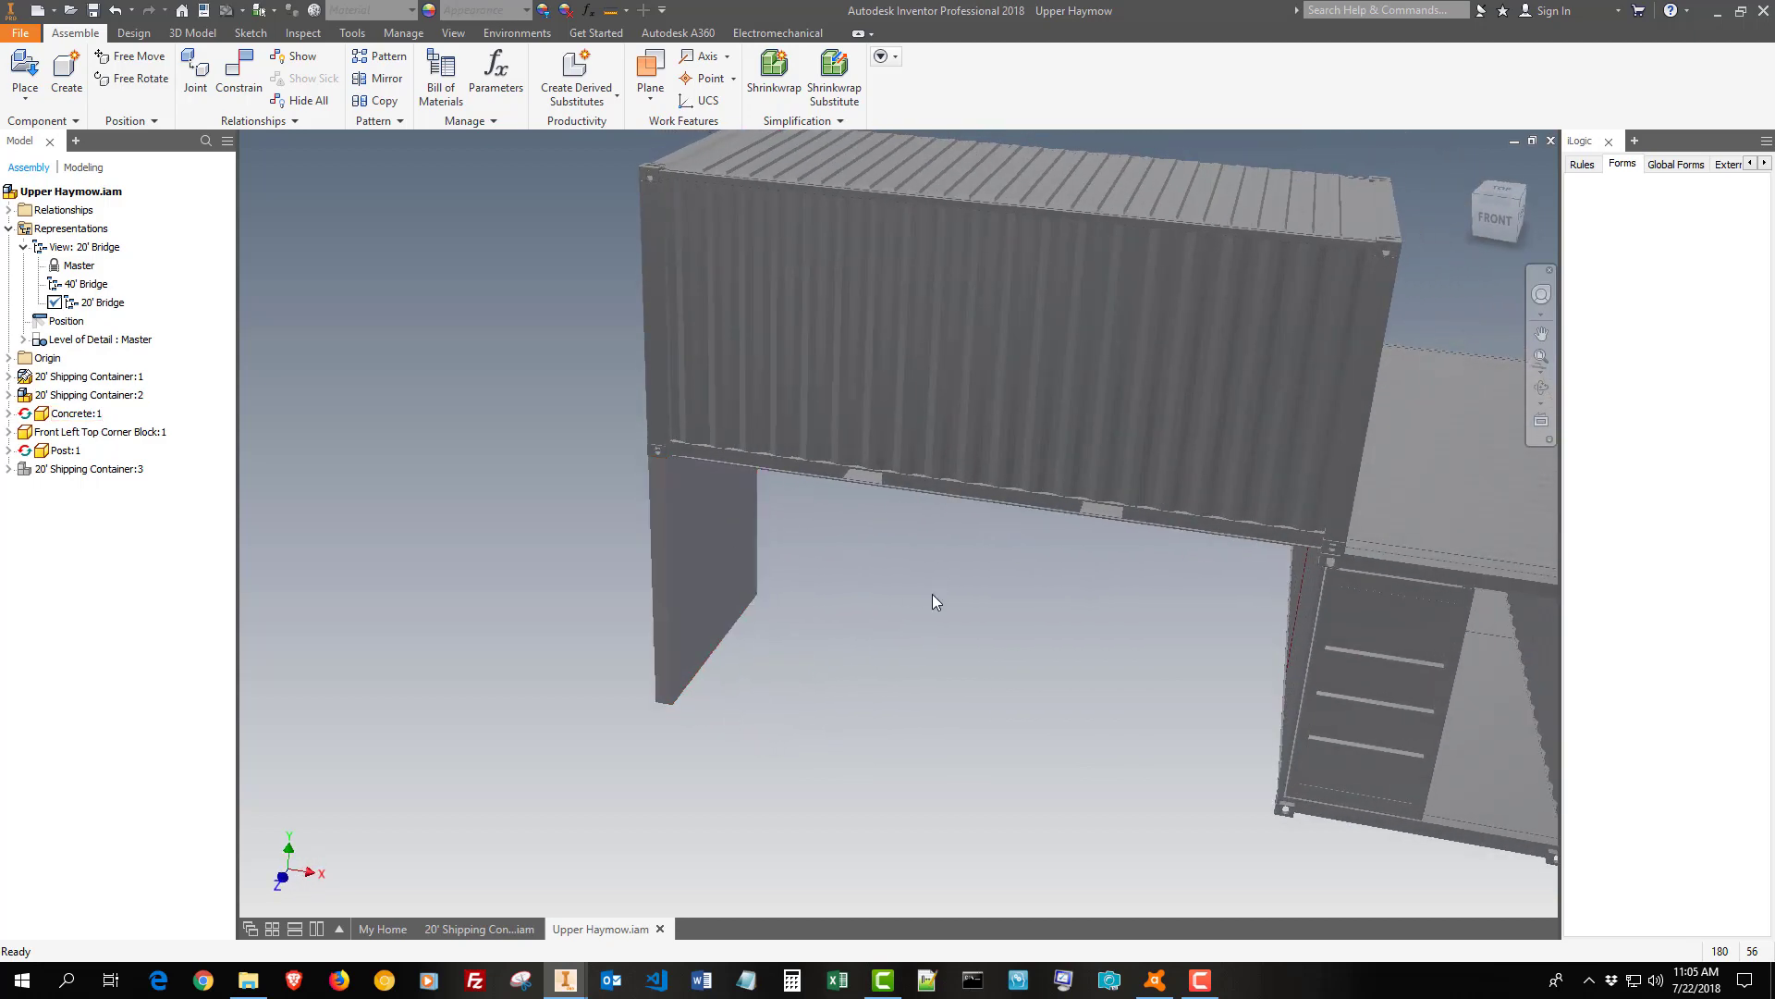
scroll(1065, 729, "down", 3)
middle_click_drag(1008, 825, 969, 592, "shift")
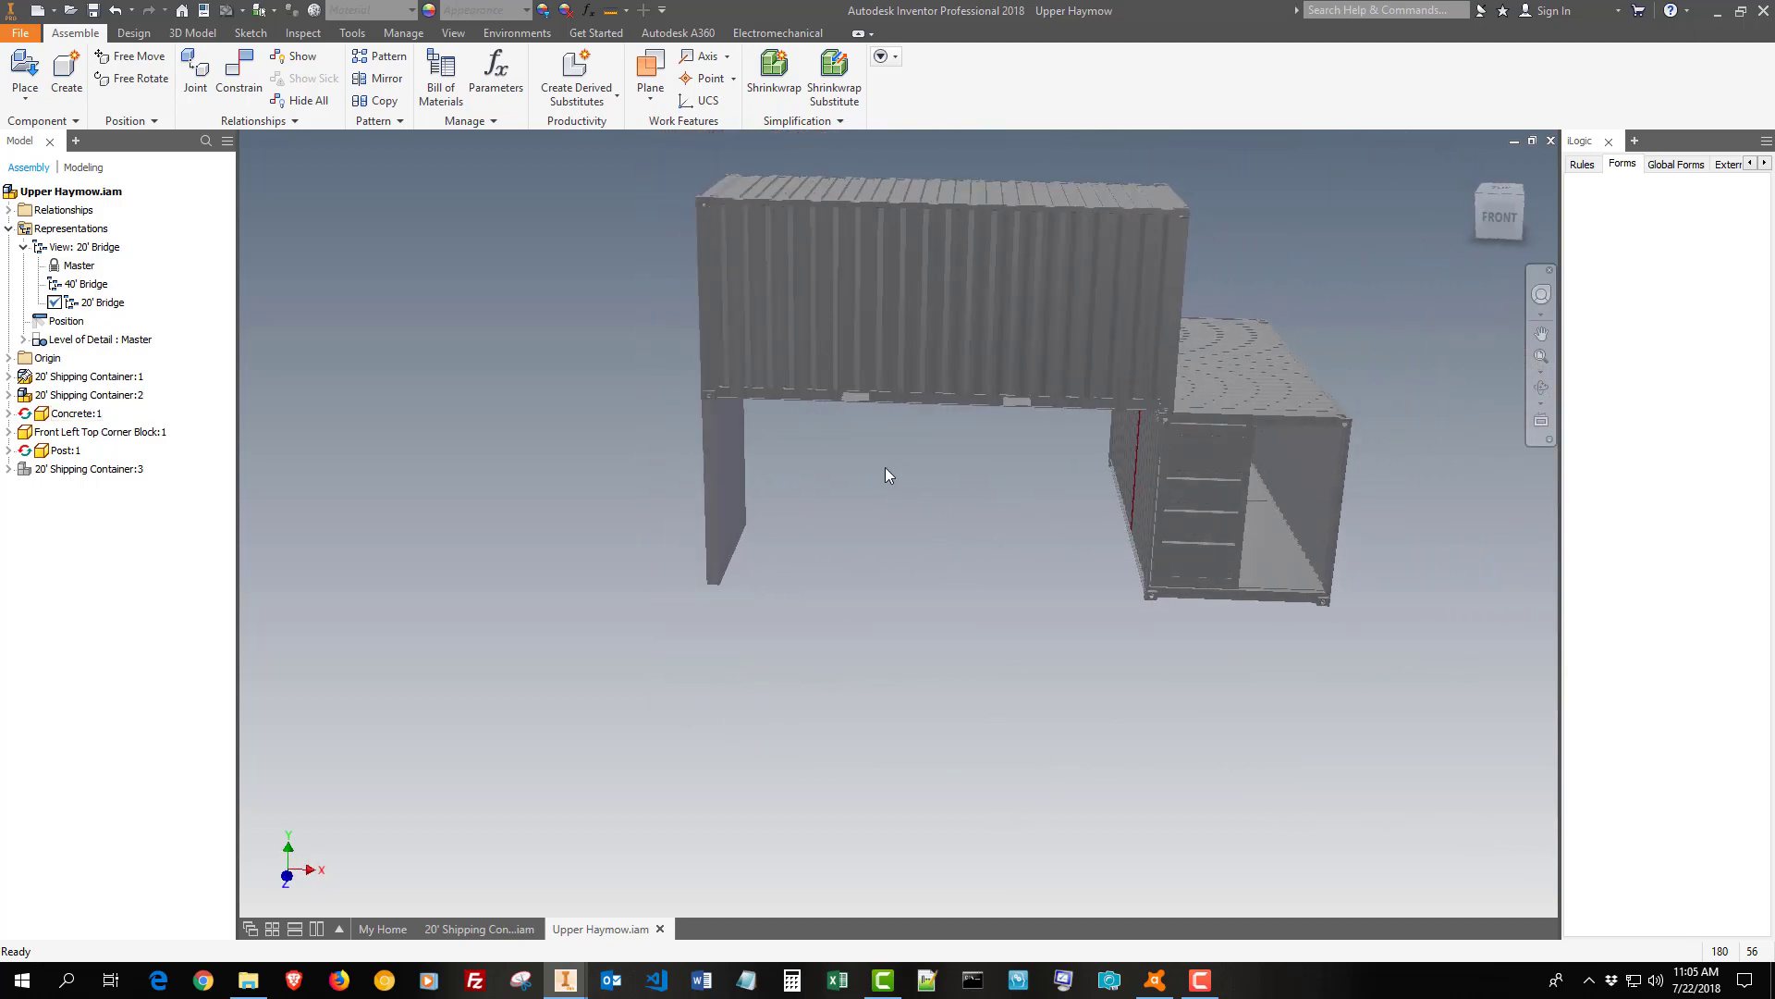
middle_click_drag(856, 472, 777, 583, "shift")
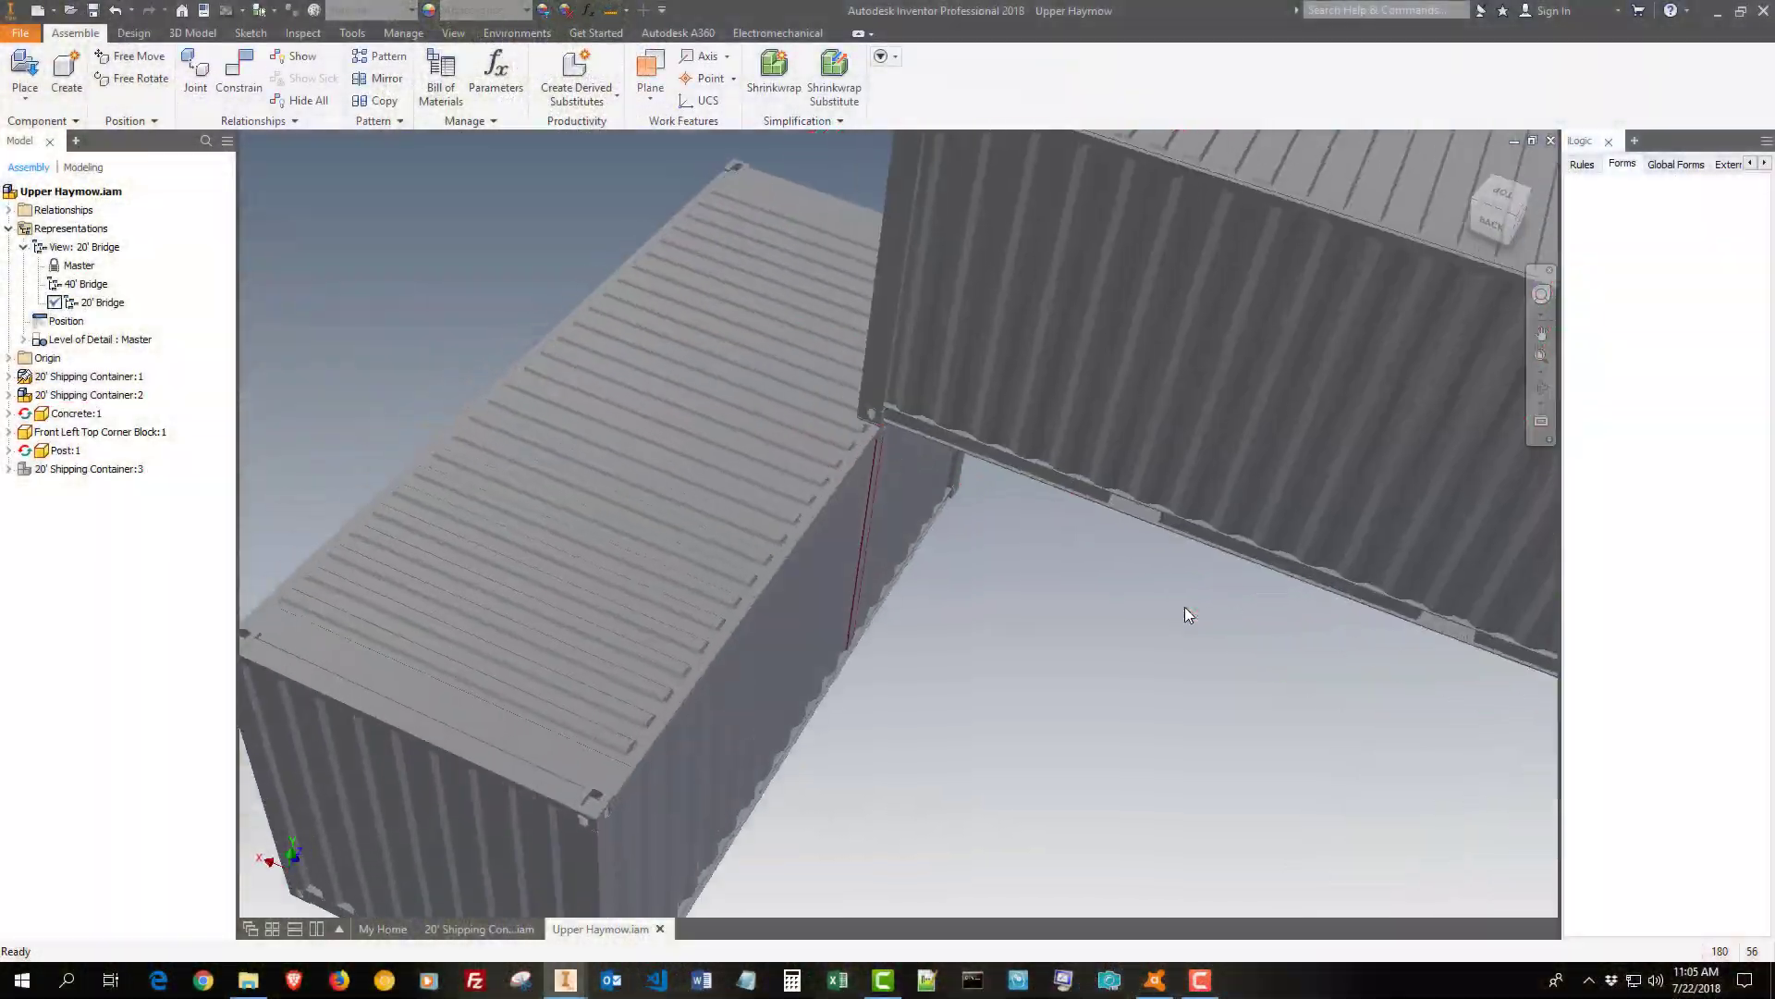
scroll(1185, 606, "down", 5)
mouse_move(1294, 609)
middle_mouse_down("shift")
mouse_move(972, 555)
mouse_move(931, 455)
mouse_move(916, 279)
mouse_move(904, 296)
middle_mouse_up("shift")
scroll(1294, 620, "up", 8)
scroll(1204, 625, "up", 4)
scroll(972, 555, "up", 3)
left_click(944, 557)
left_click(939, 441)
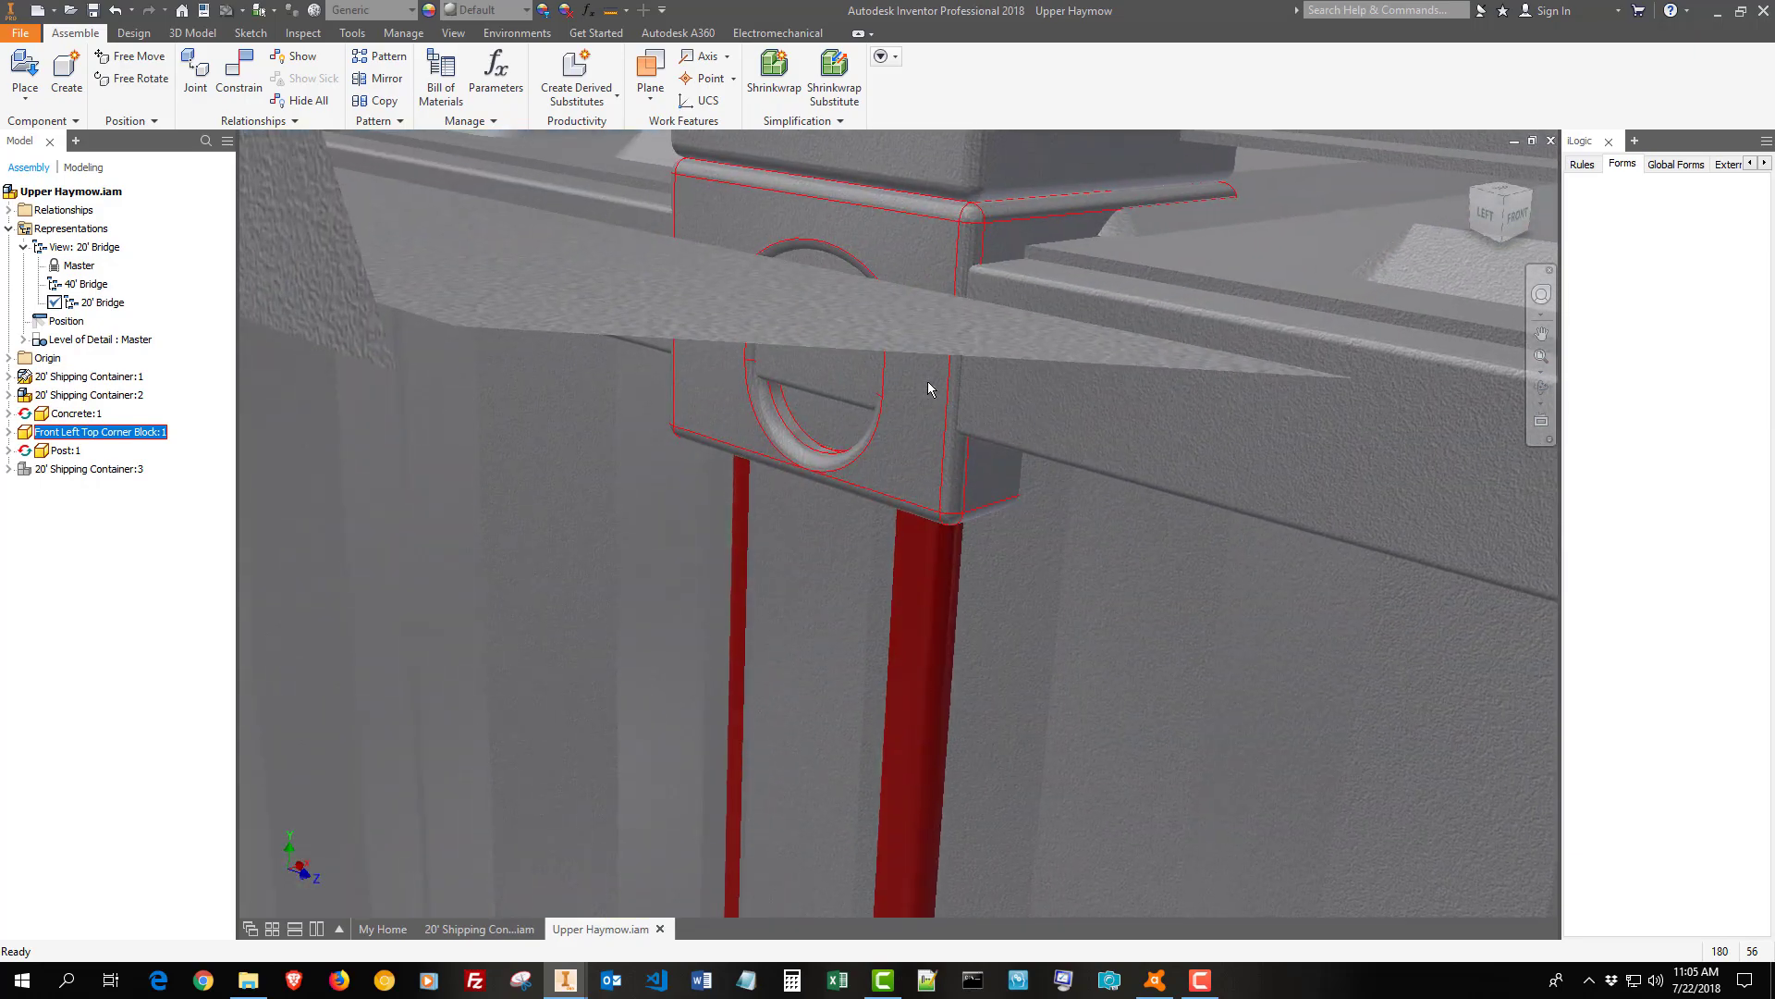
mouse_move(927, 382)
middle_mouse_down("shift")
mouse_move(946, 496)
mouse_move(927, 483)
mouse_move(949, 399)
mouse_move(910, 338)
middle_mouse_up("shift")
left_click(925, 464)
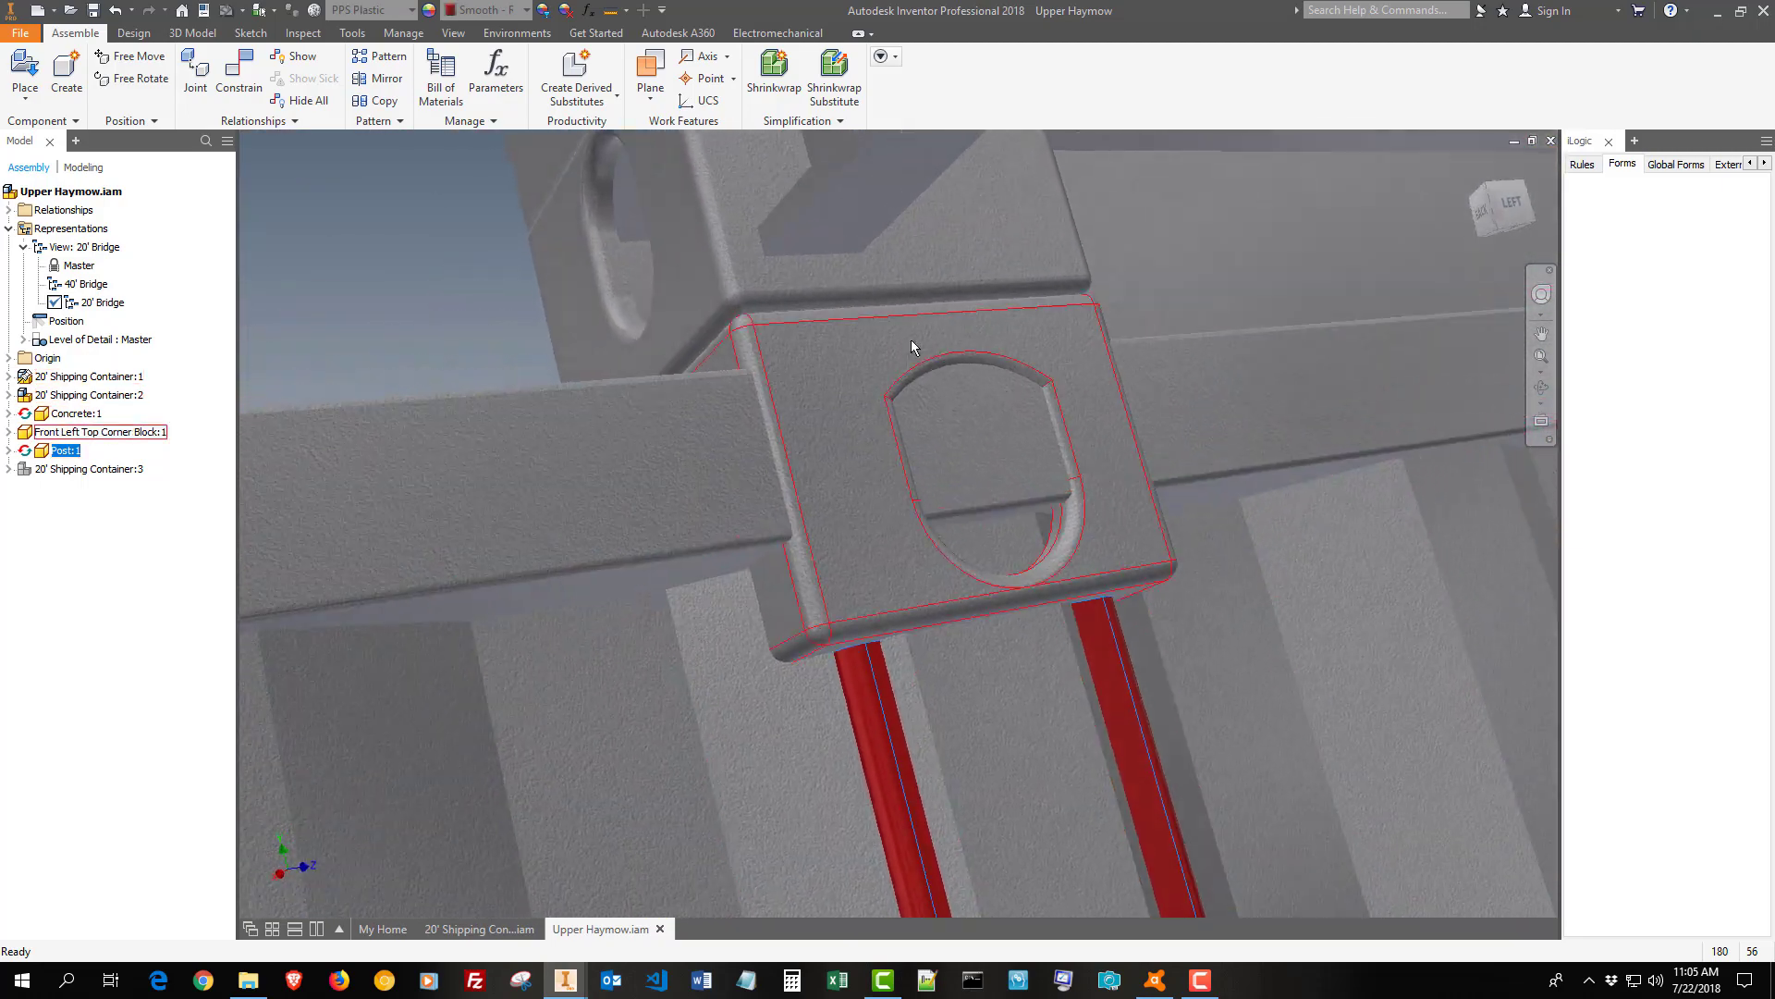
scroll(902, 361, "up", 4)
middle_click_drag(895, 387, 814, 338, "shift")
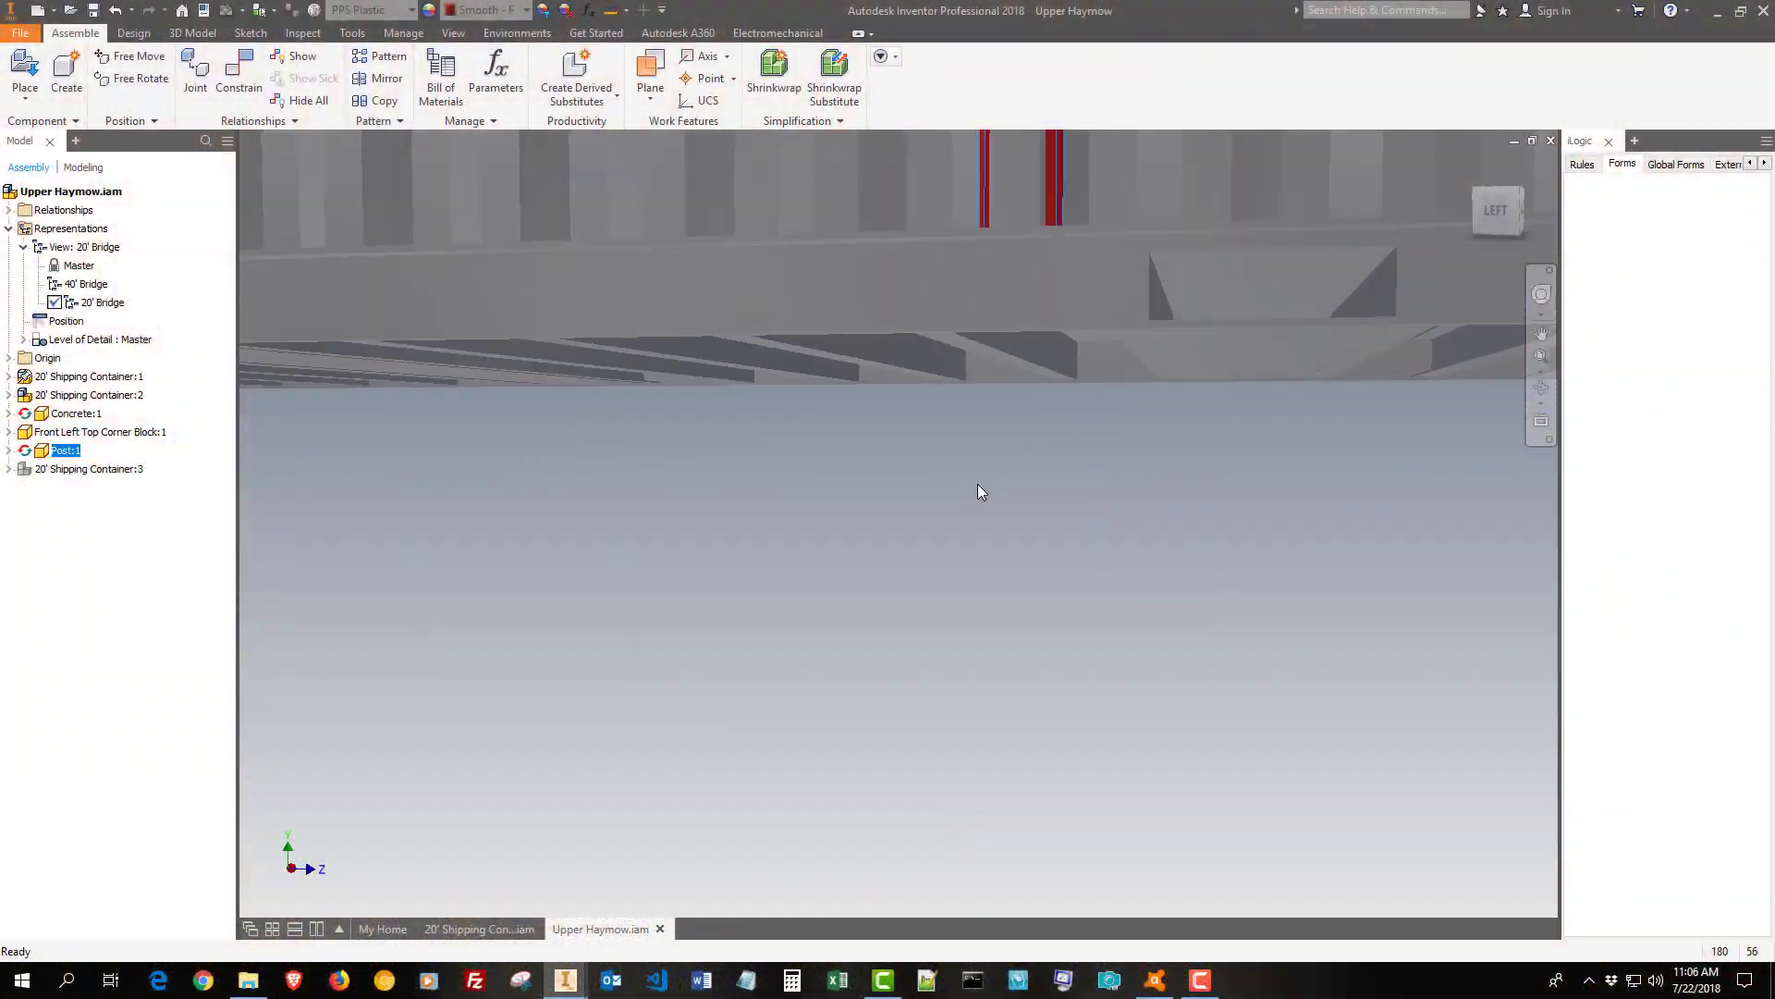
scroll(979, 484, "up", 3)
scroll(1075, 479, "up", 3)
scroll(1044, 440, "up", 2)
mouse_move(1056, 466)
middle_mouse_down("shift")
mouse_move(924, 629)
mouse_move(971, 527)
middle_mouse_up("shift")
left_click(978, 488)
scroll(977, 486, "down", 4)
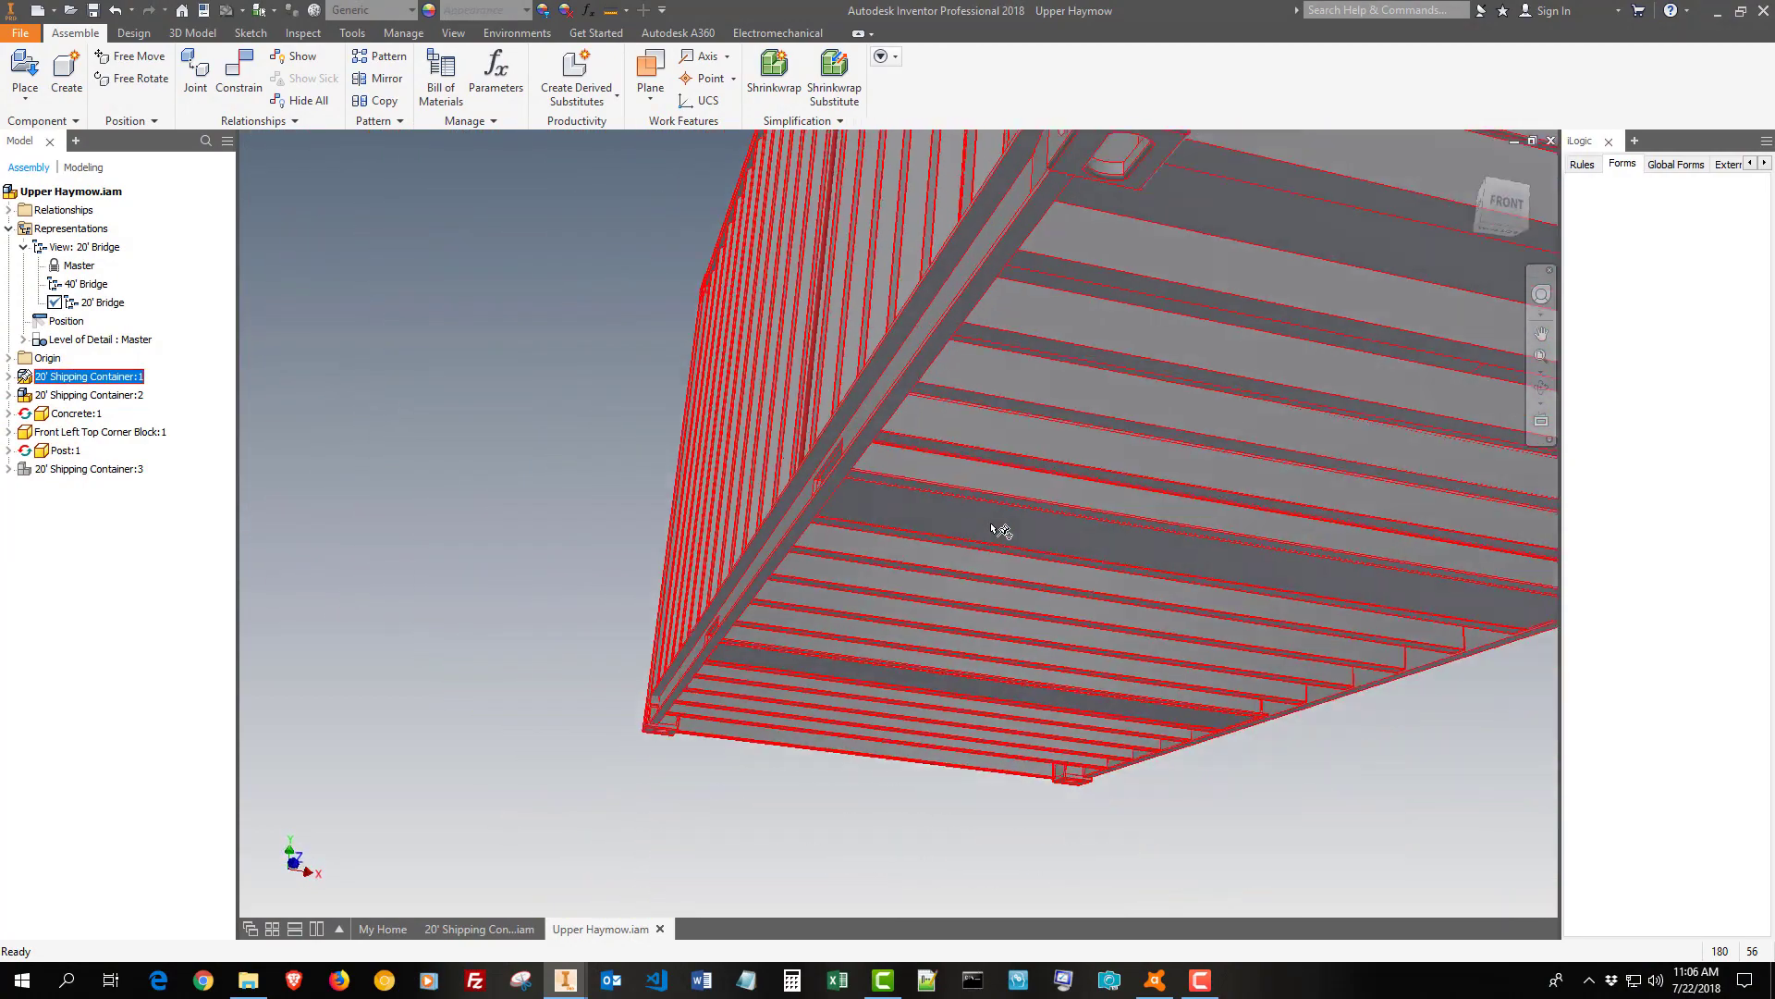
scroll(1116, 517, "up", 4)
scroll(1117, 518, "up", 2)
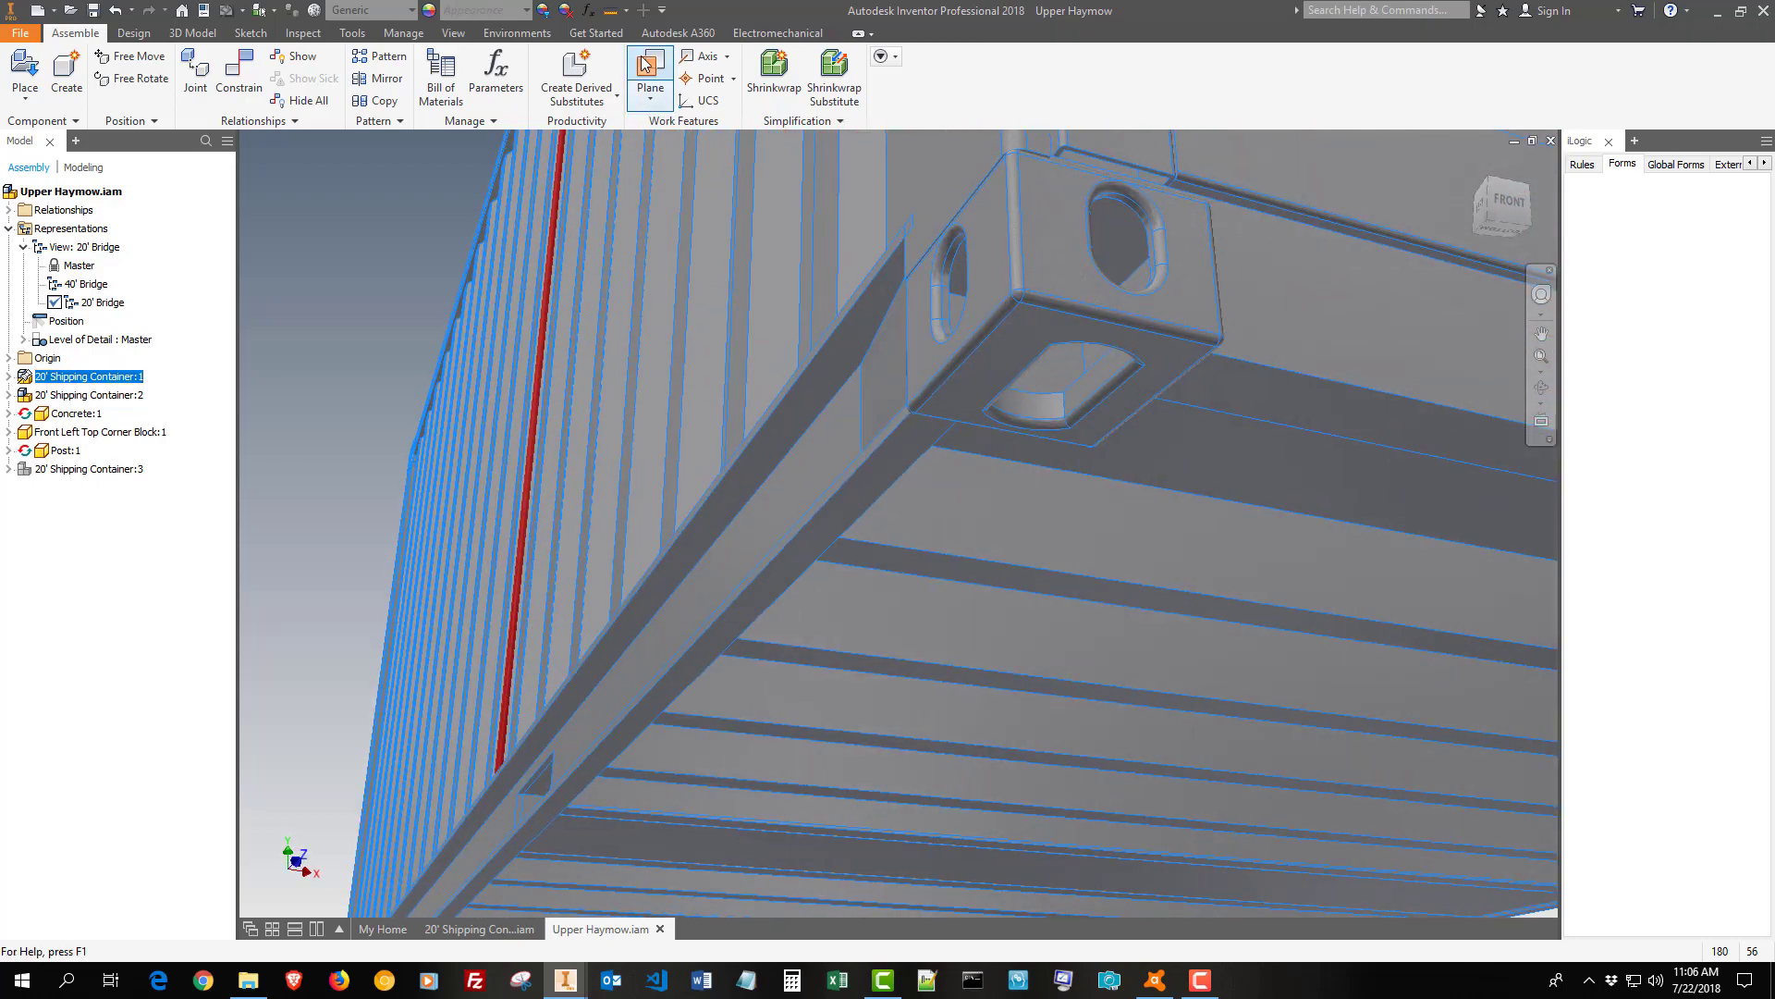
- Measure from the corner block underside to the beam top face: 0.750 in minimum distance
left_click(611, 11)
left_click(992, 363)
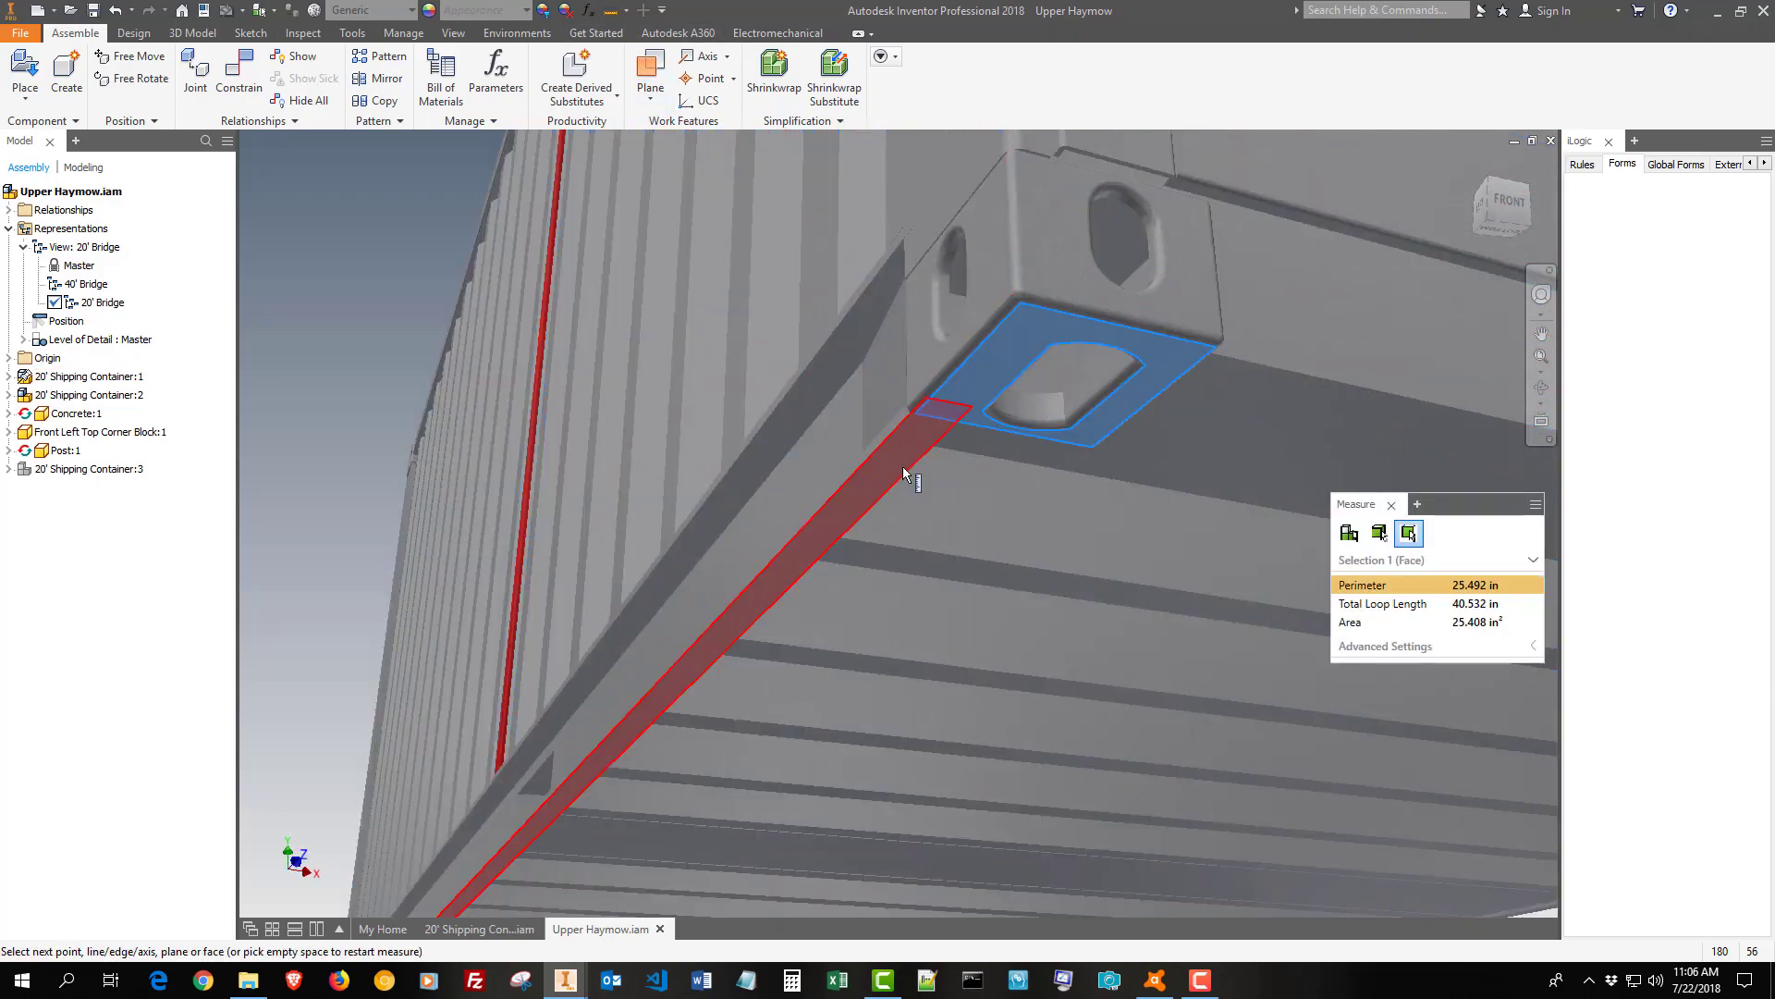
left_click(953, 501)
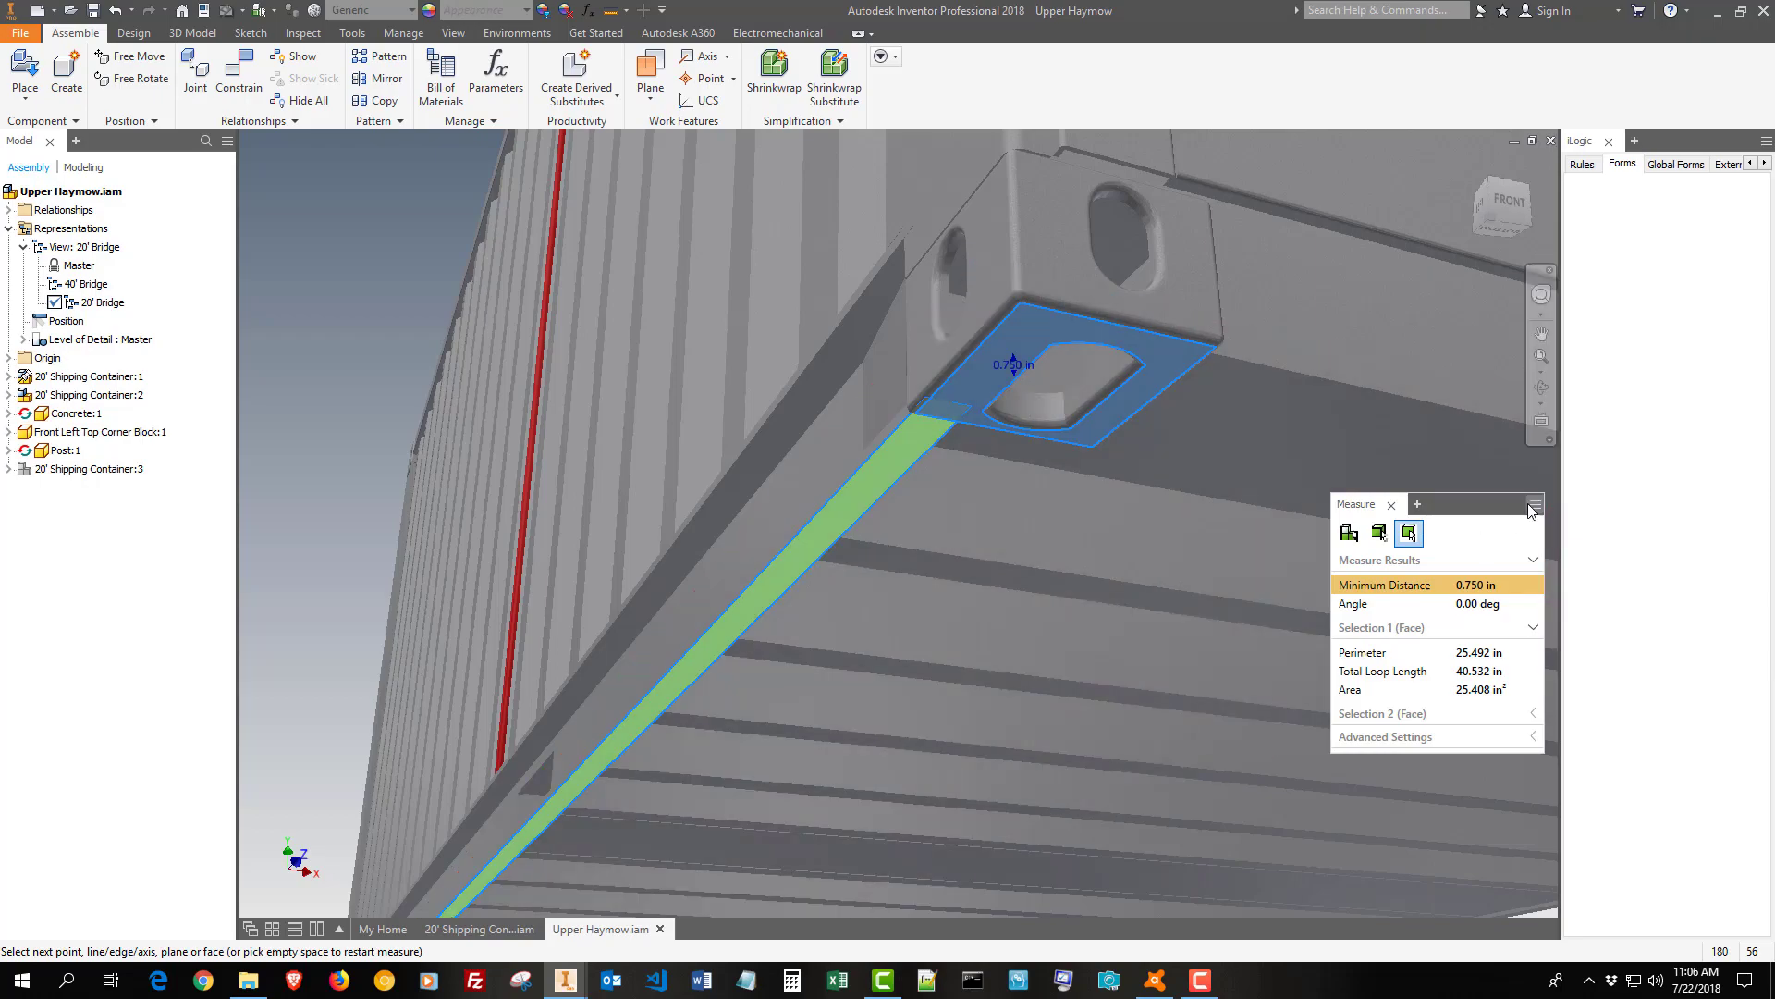
middle_click_drag(972, 486, 556, 582, "shift")
right_click(334, 567)
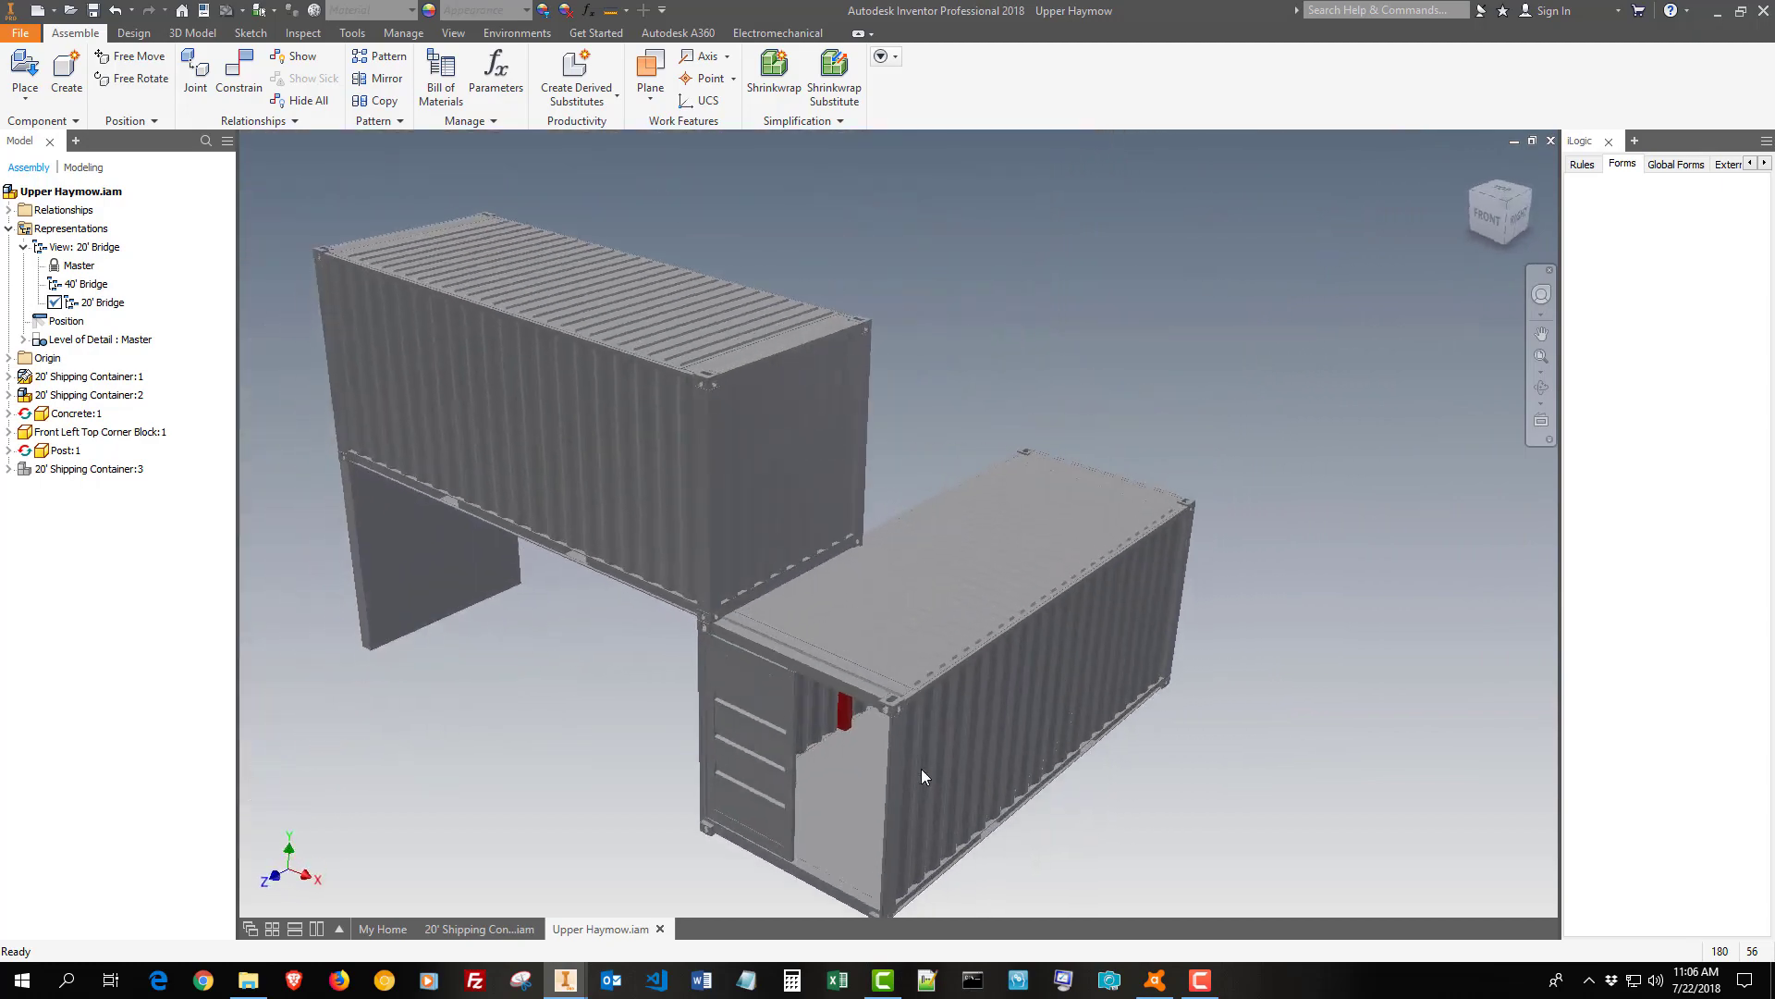
- Activate the 40' Bridge design view and orbit to see the end-to-end containers
mouse_move(832, 555)
left_mouse_down("shift")
mouse_move(777, 777)
mouse_move(748, 797)
left_mouse_up("shift")
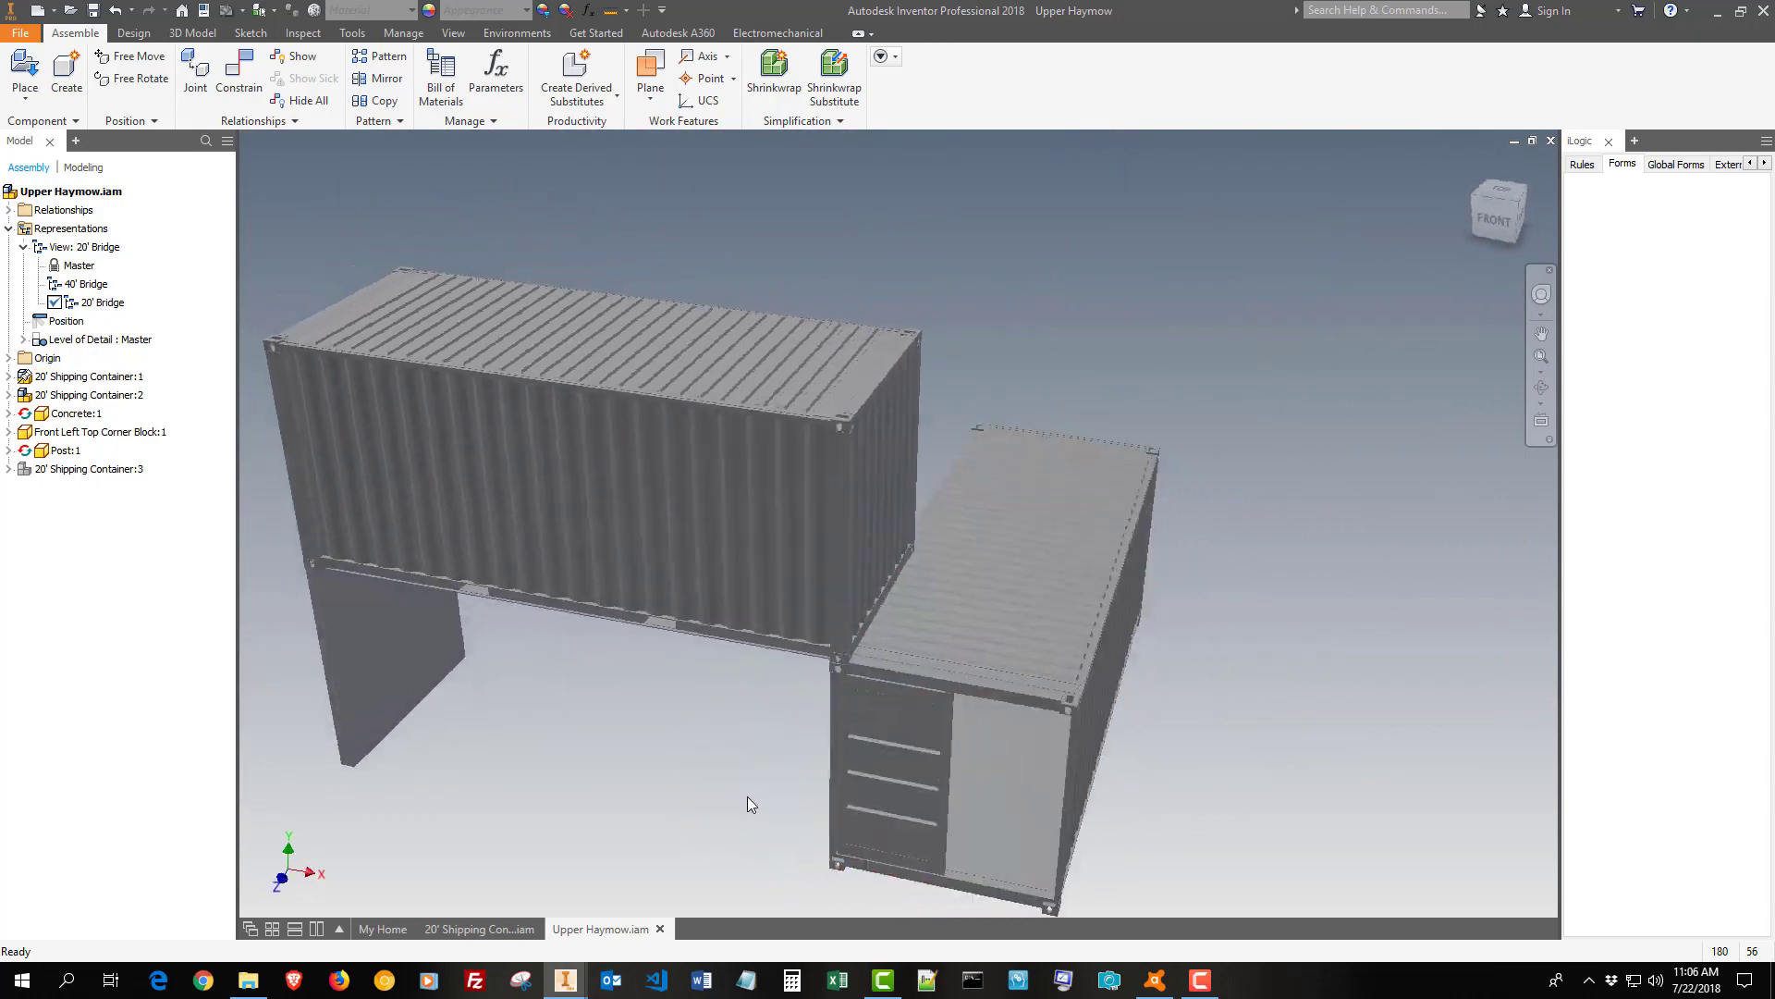
double_click(88, 284)
mouse_move(884, 595)
left_mouse_down("shift")
mouse_move(898, 677)
mouse_move(869, 694)
left_mouse_up("shift")
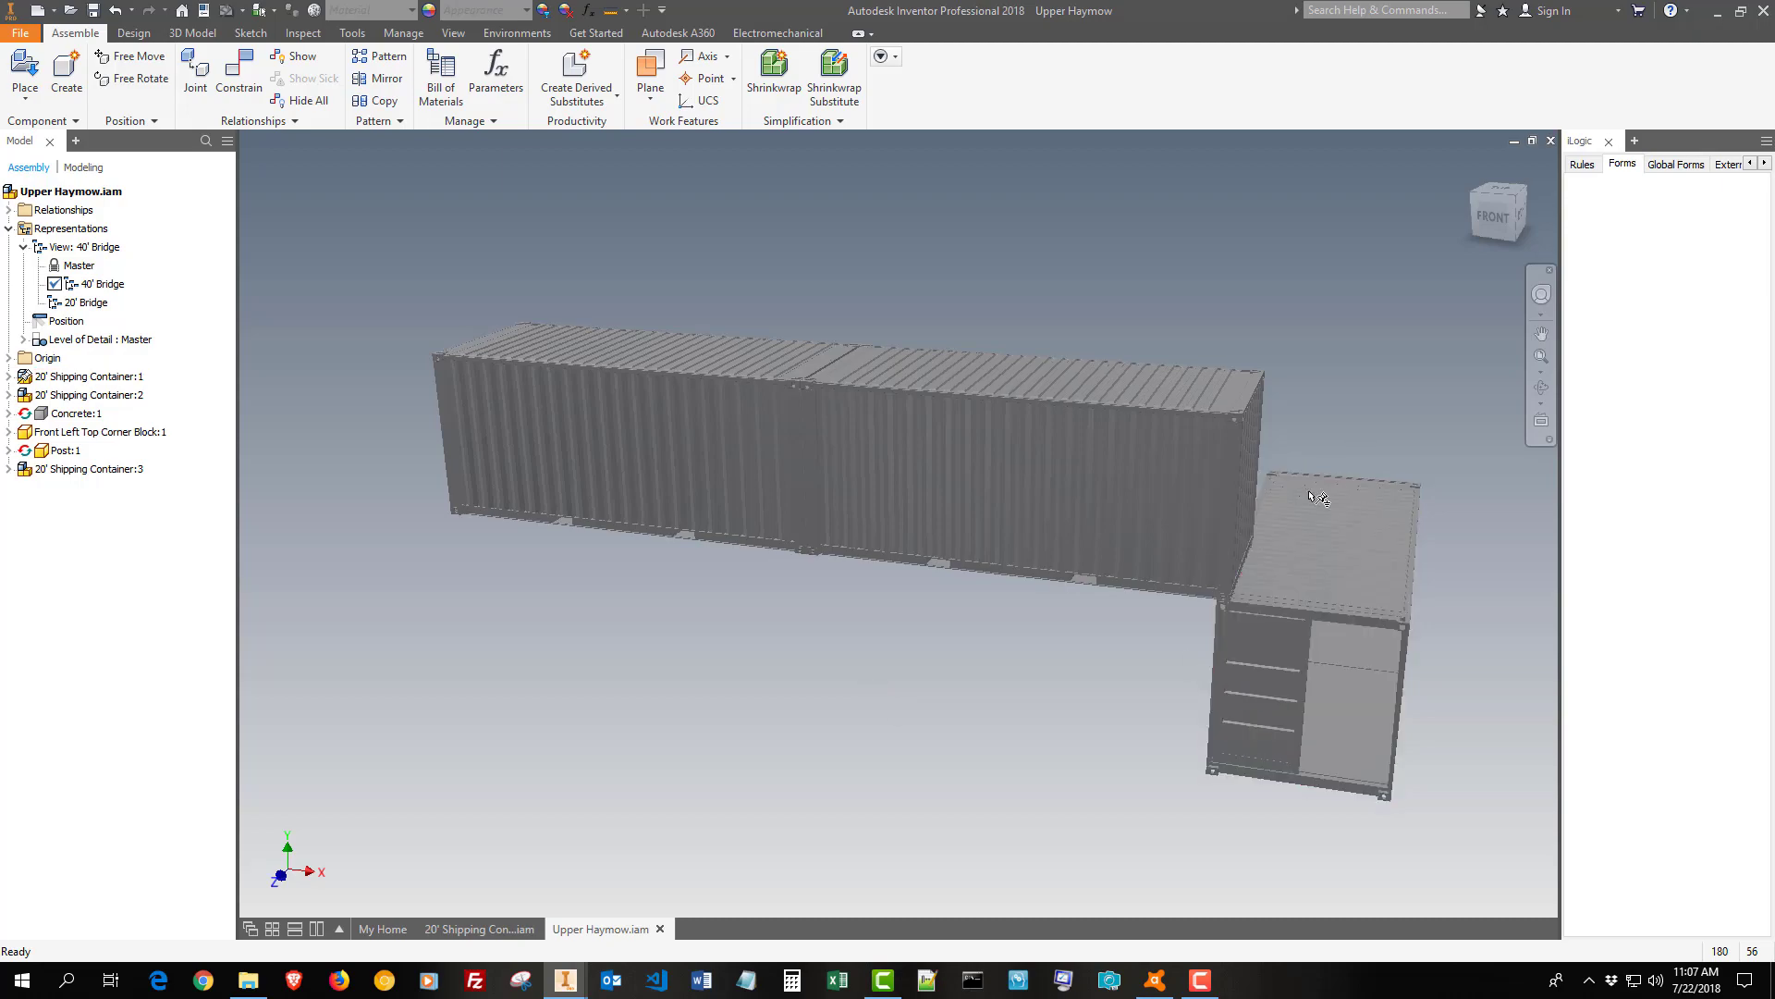
scroll(942, 645, "up", 5)
scroll(1096, 650, "up", 4)
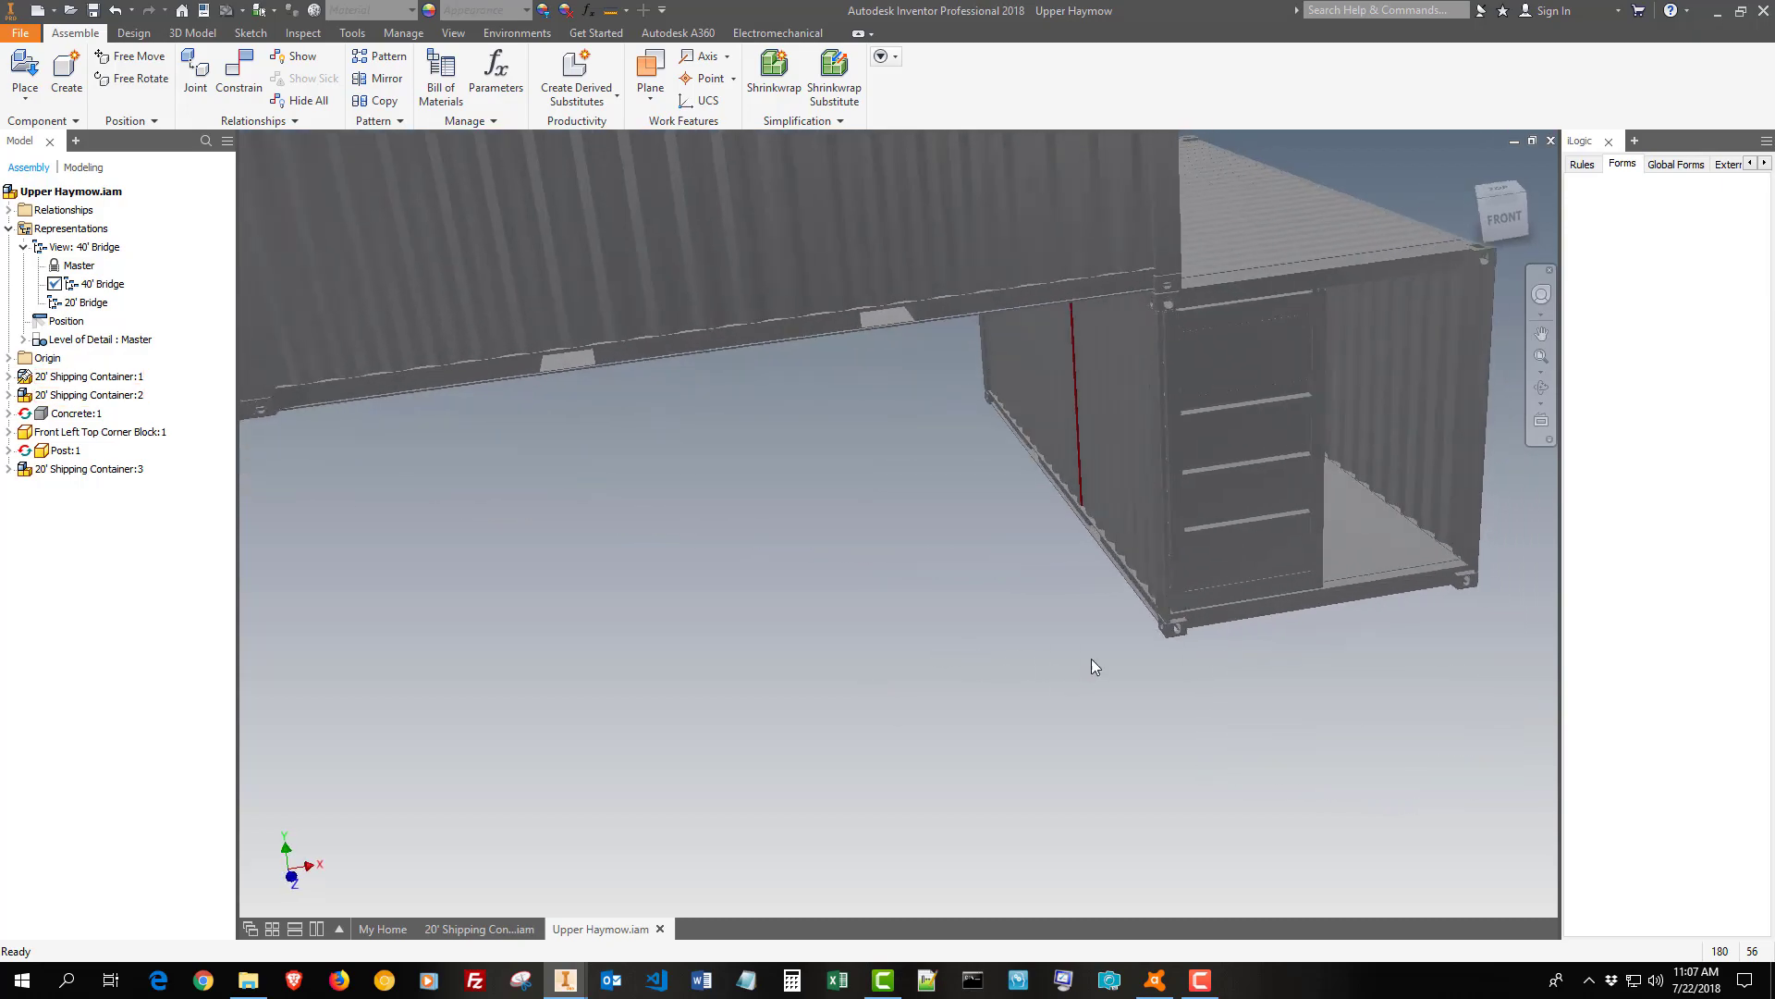
middle_click_drag(1100, 651, 1075, 489, "shift")
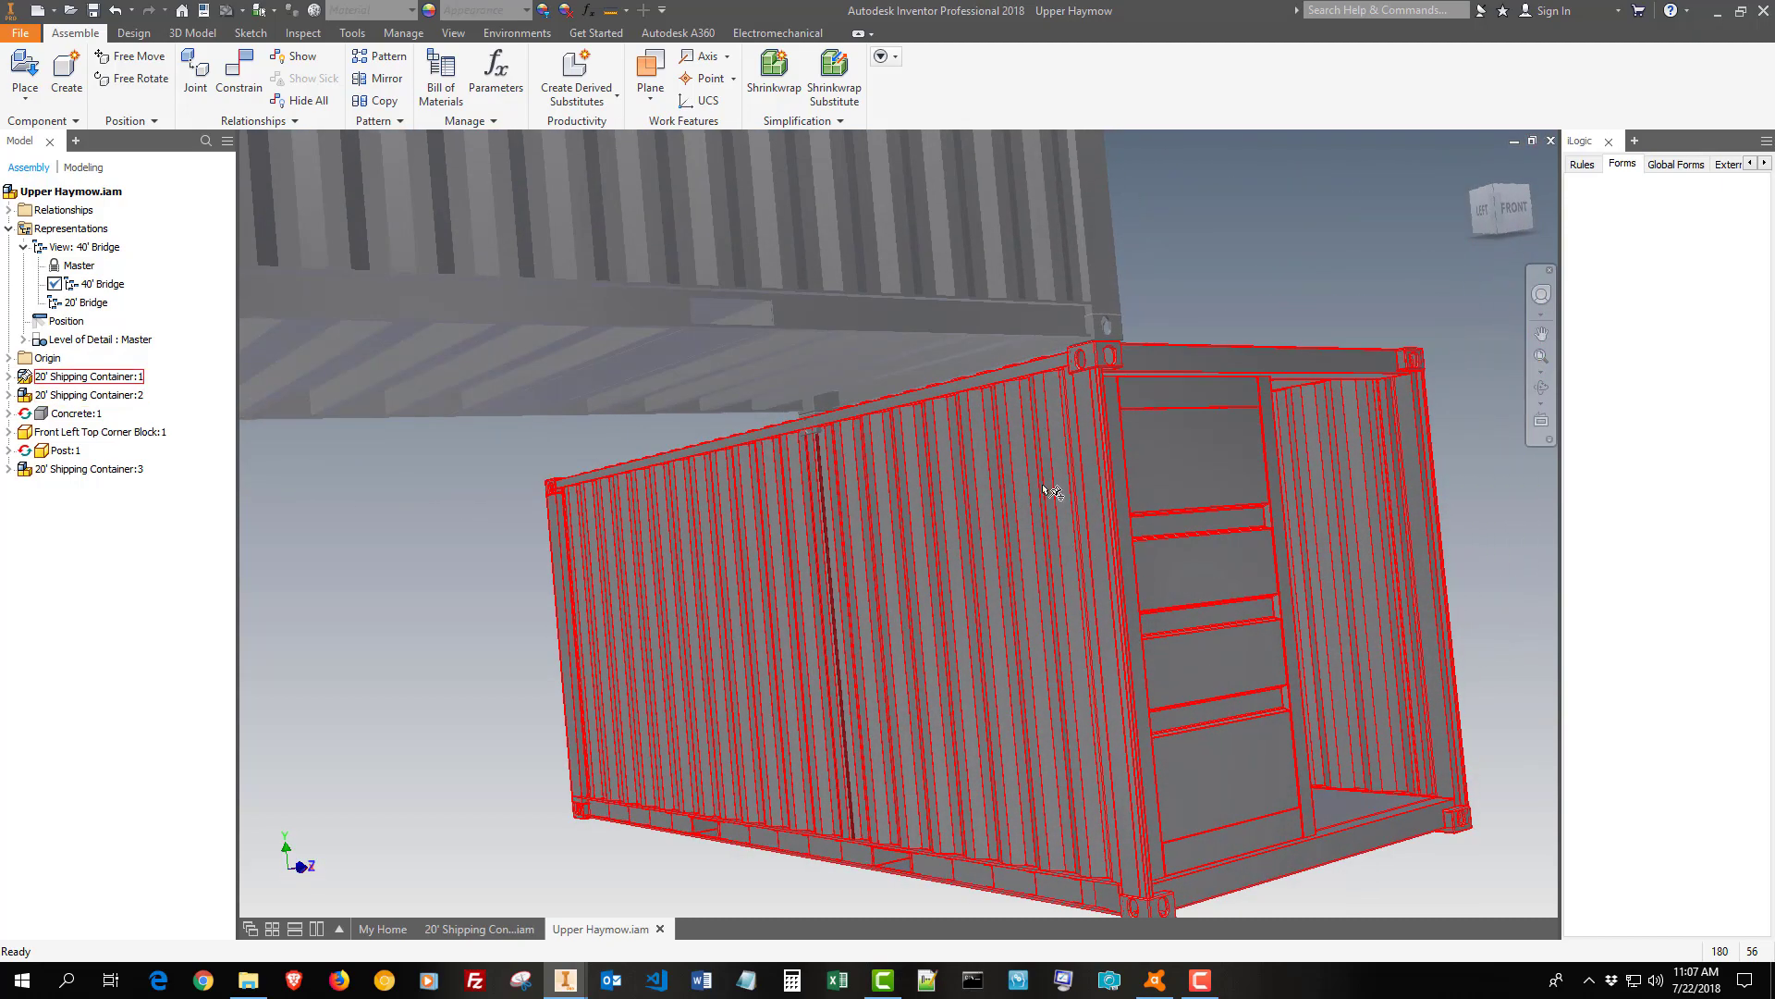
middle_click_drag(1009, 682, 993, 571, "shift")
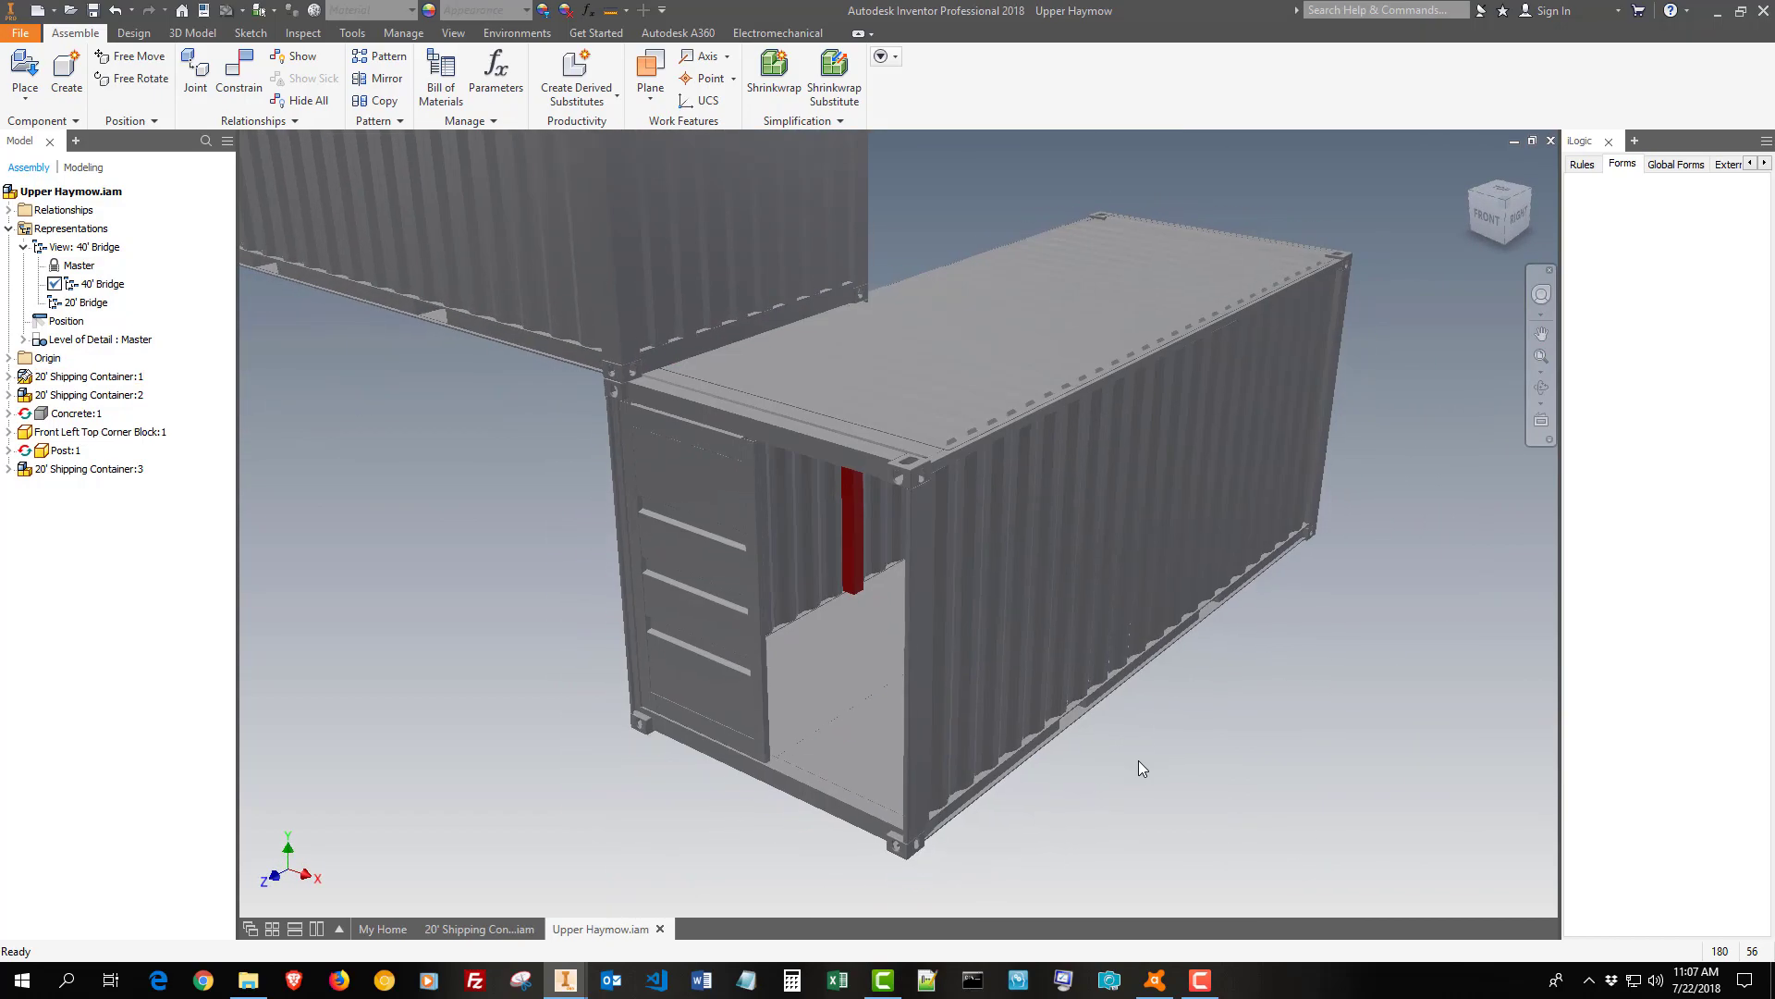
scroll(1145, 761, "down", 2)
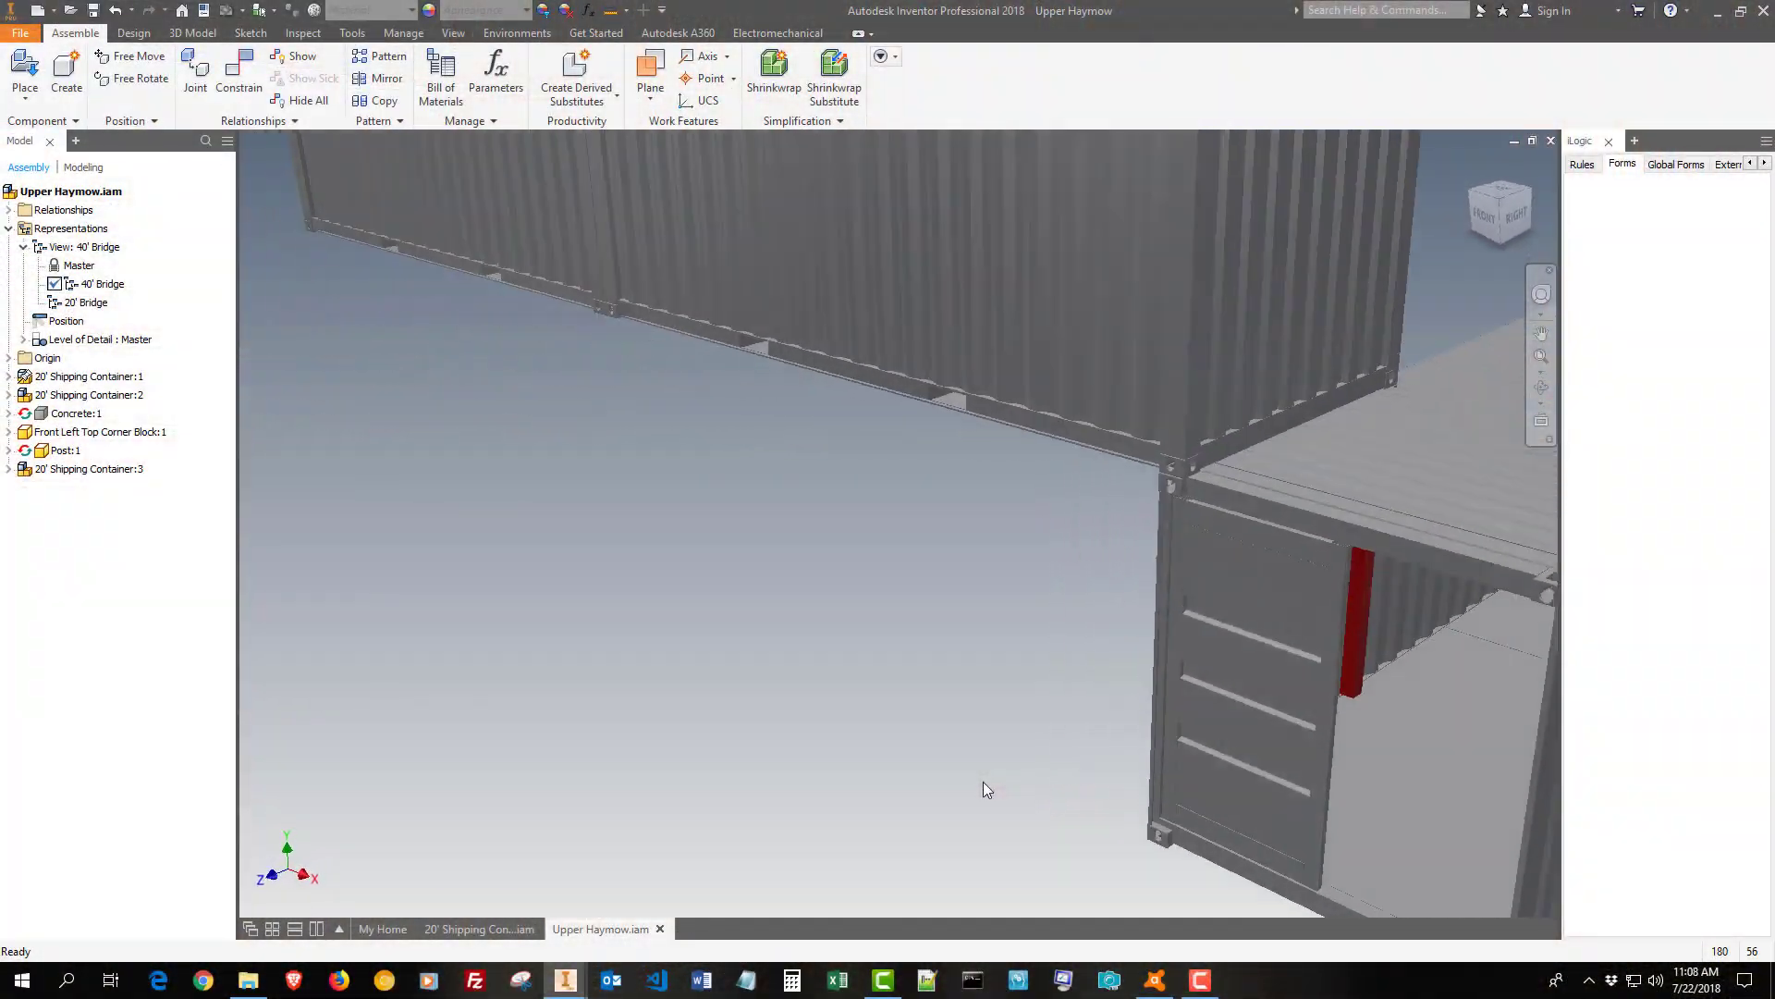
scroll(983, 790, "down", 5)
scroll(983, 790, "down", 3)
left_click(1273, 541)
left_click(1297, 805)
left_click_drag(1220, 844, 1251, 772, "shift")
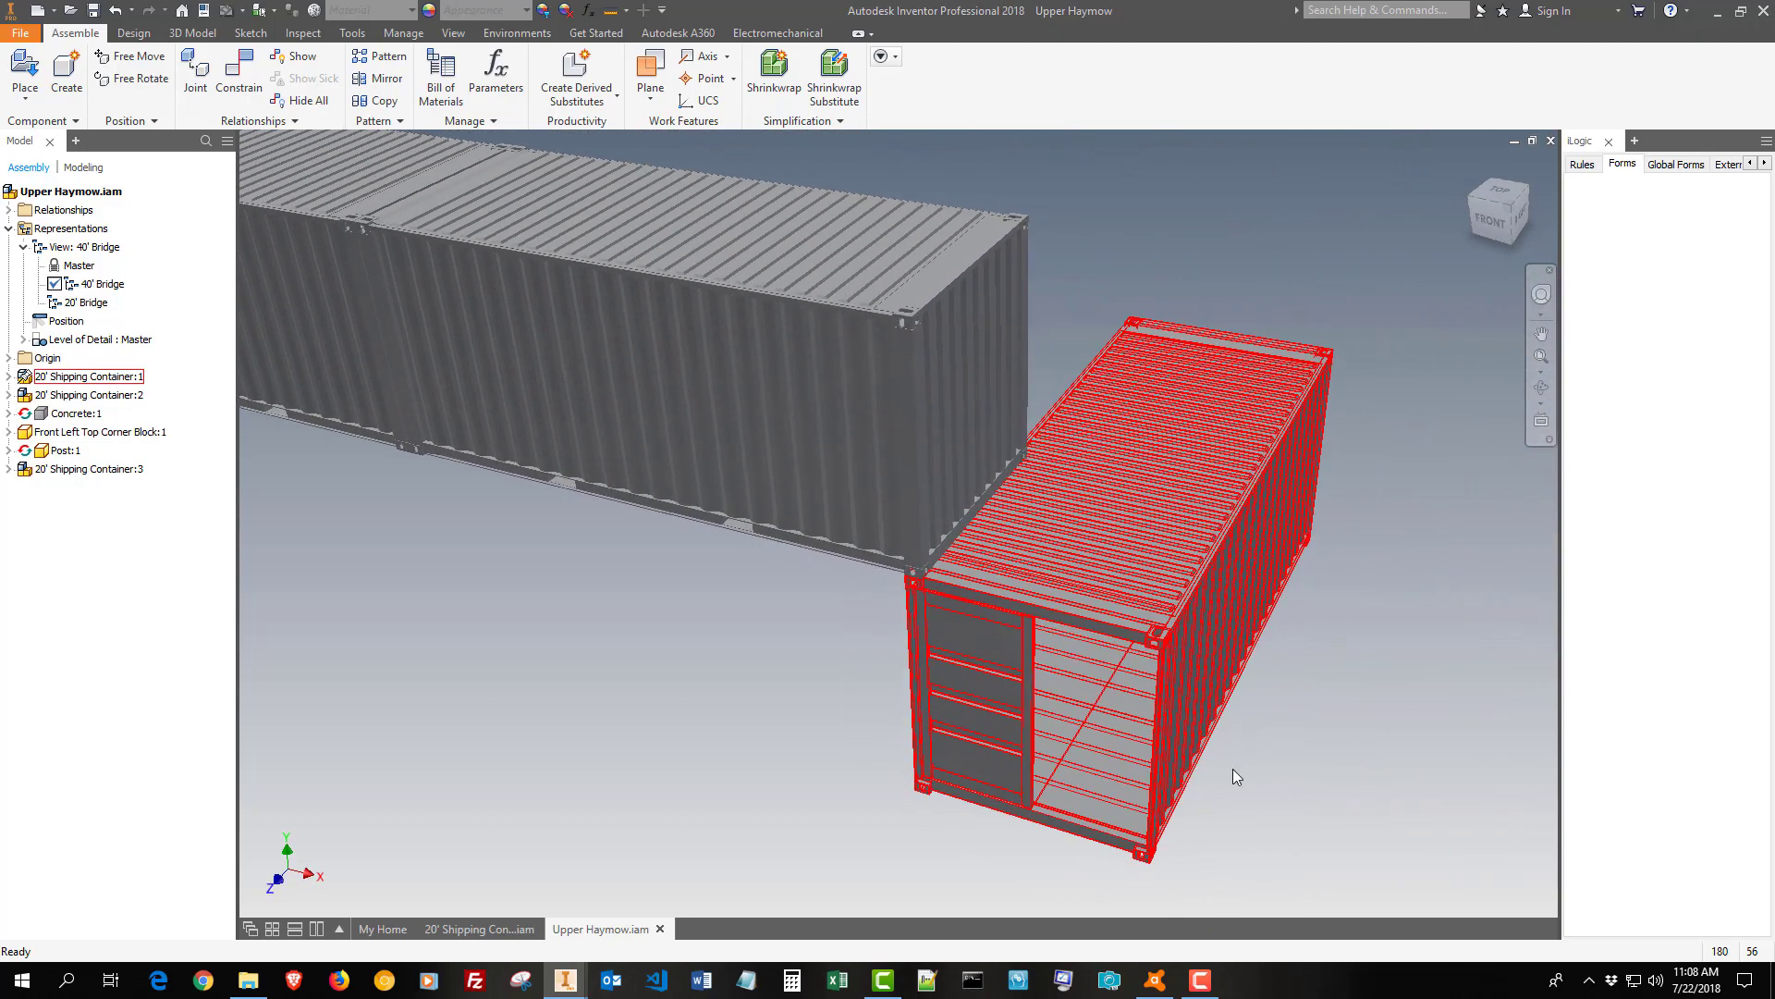
scroll(1311, 834, "up", 4)
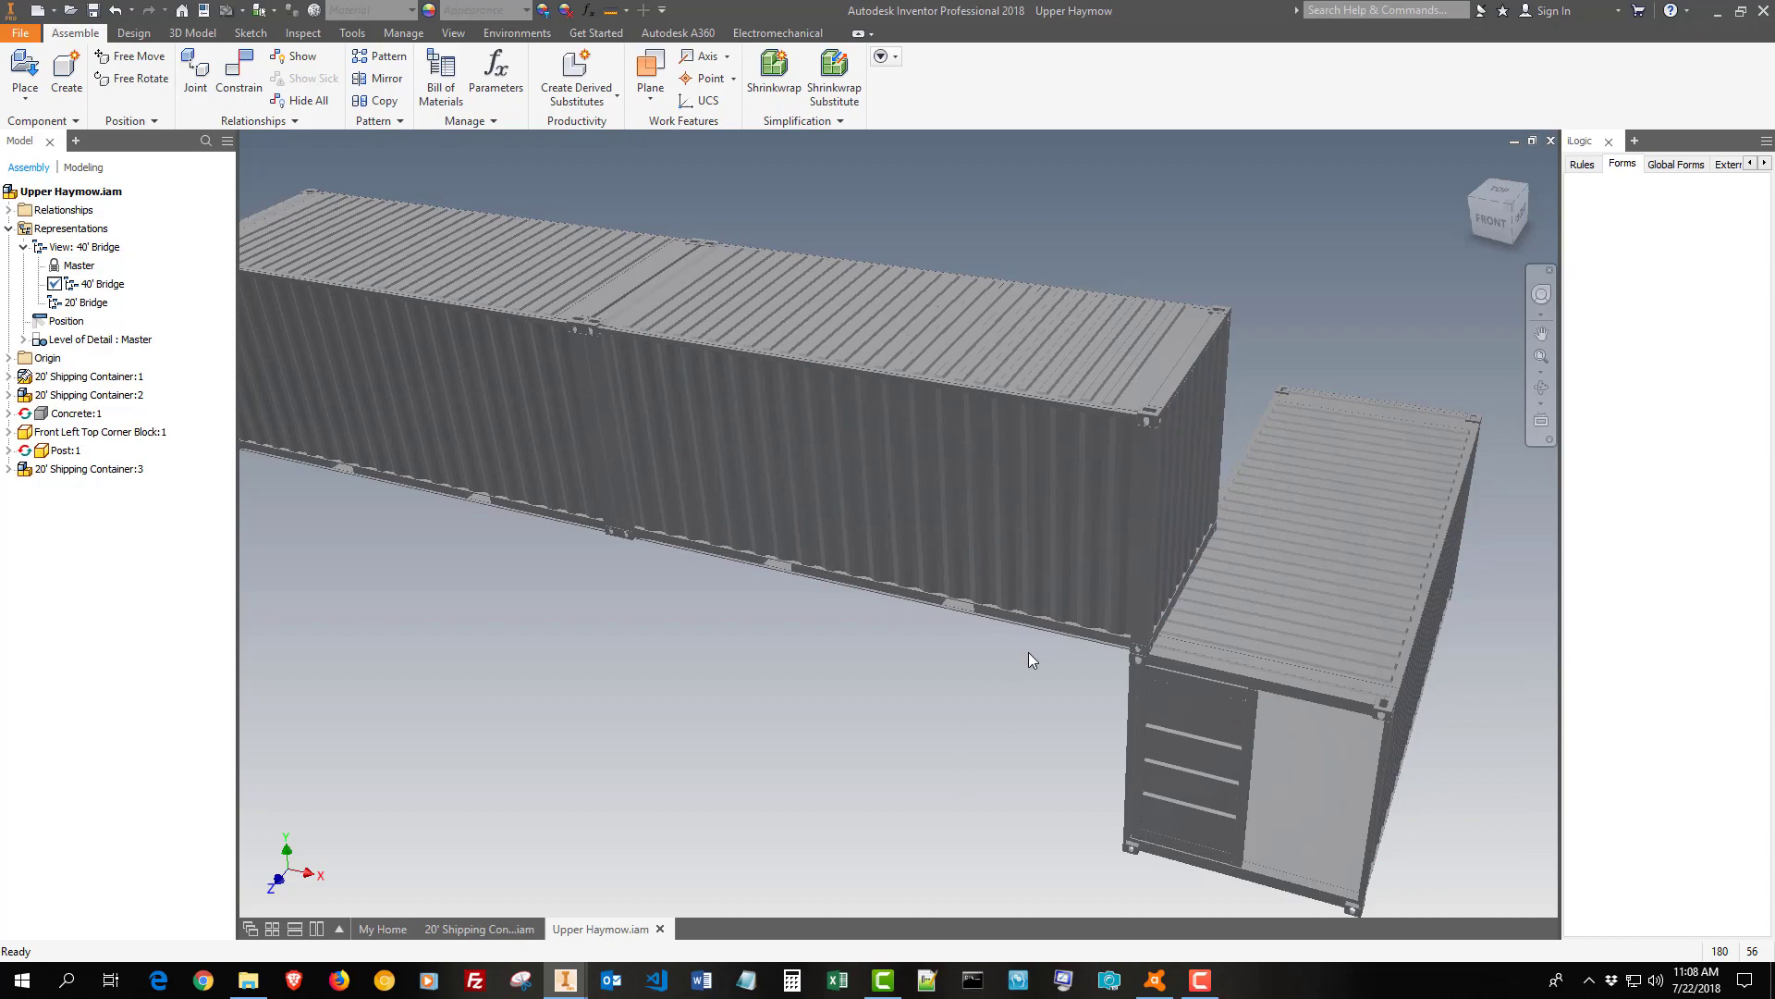
middle_click_drag(999, 784, 1122, 587, "shift")
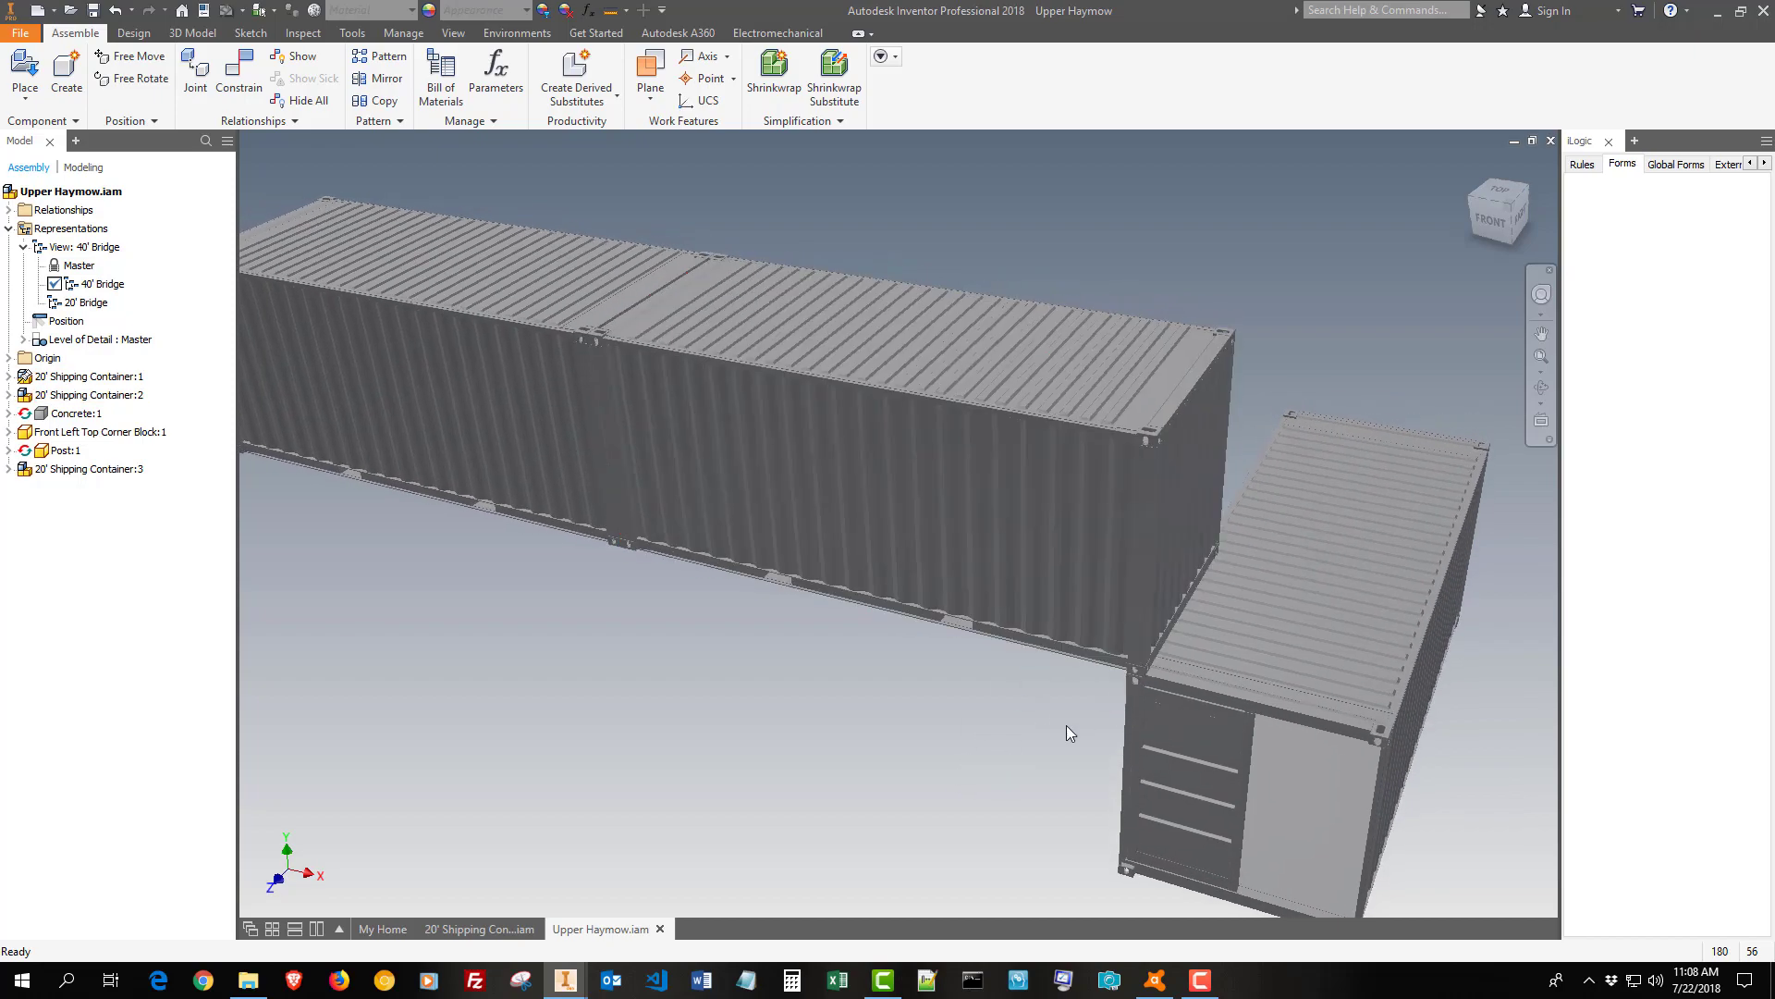
mouse_move(1023, 759)
middle_mouse_down("shift")
mouse_move(1191, 658)
mouse_move(1040, 693)
mouse_move(993, 731)
mouse_move(1014, 794)
mouse_move(853, 776)
middle_mouse_up("shift")
scroll(1192, 659, "up", 8)
scroll(993, 731, "down", 5)
scroll(1013, 749, "down", 5)
scroll(1014, 794, "down", 5)
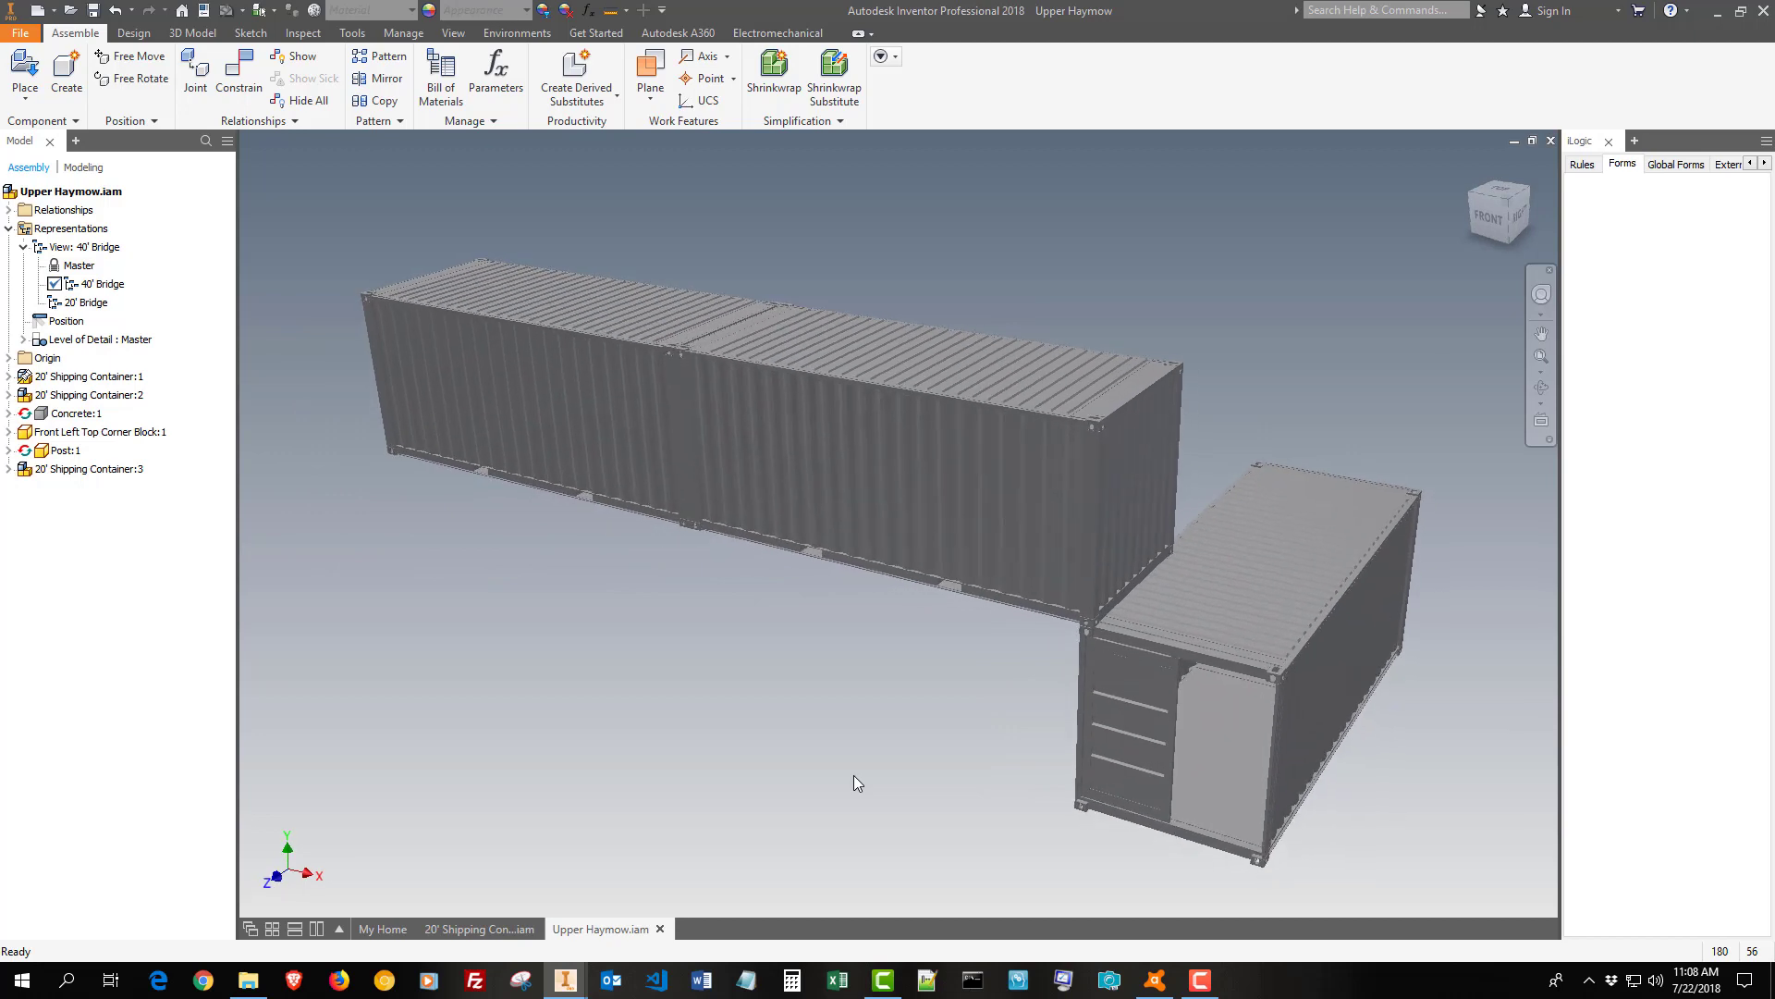
middle_click_drag(852, 782, 793, 552, "shift")
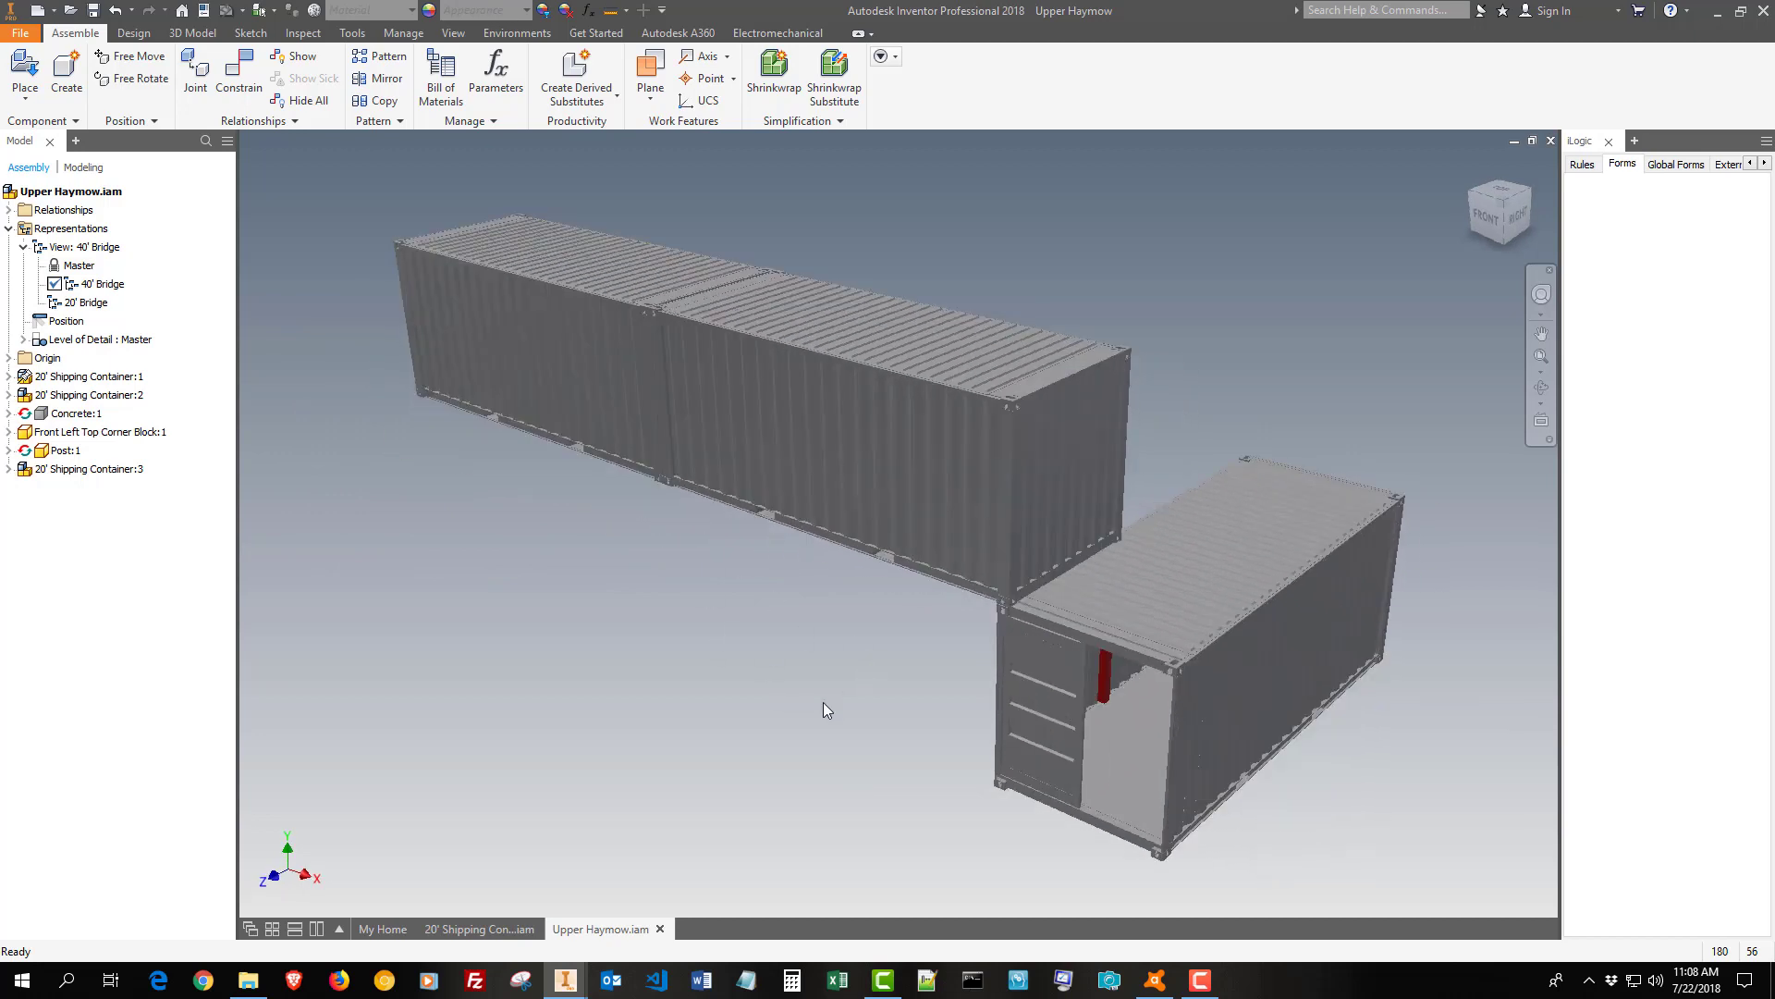
middle_click_drag(823, 710, 858, 673, "shift")
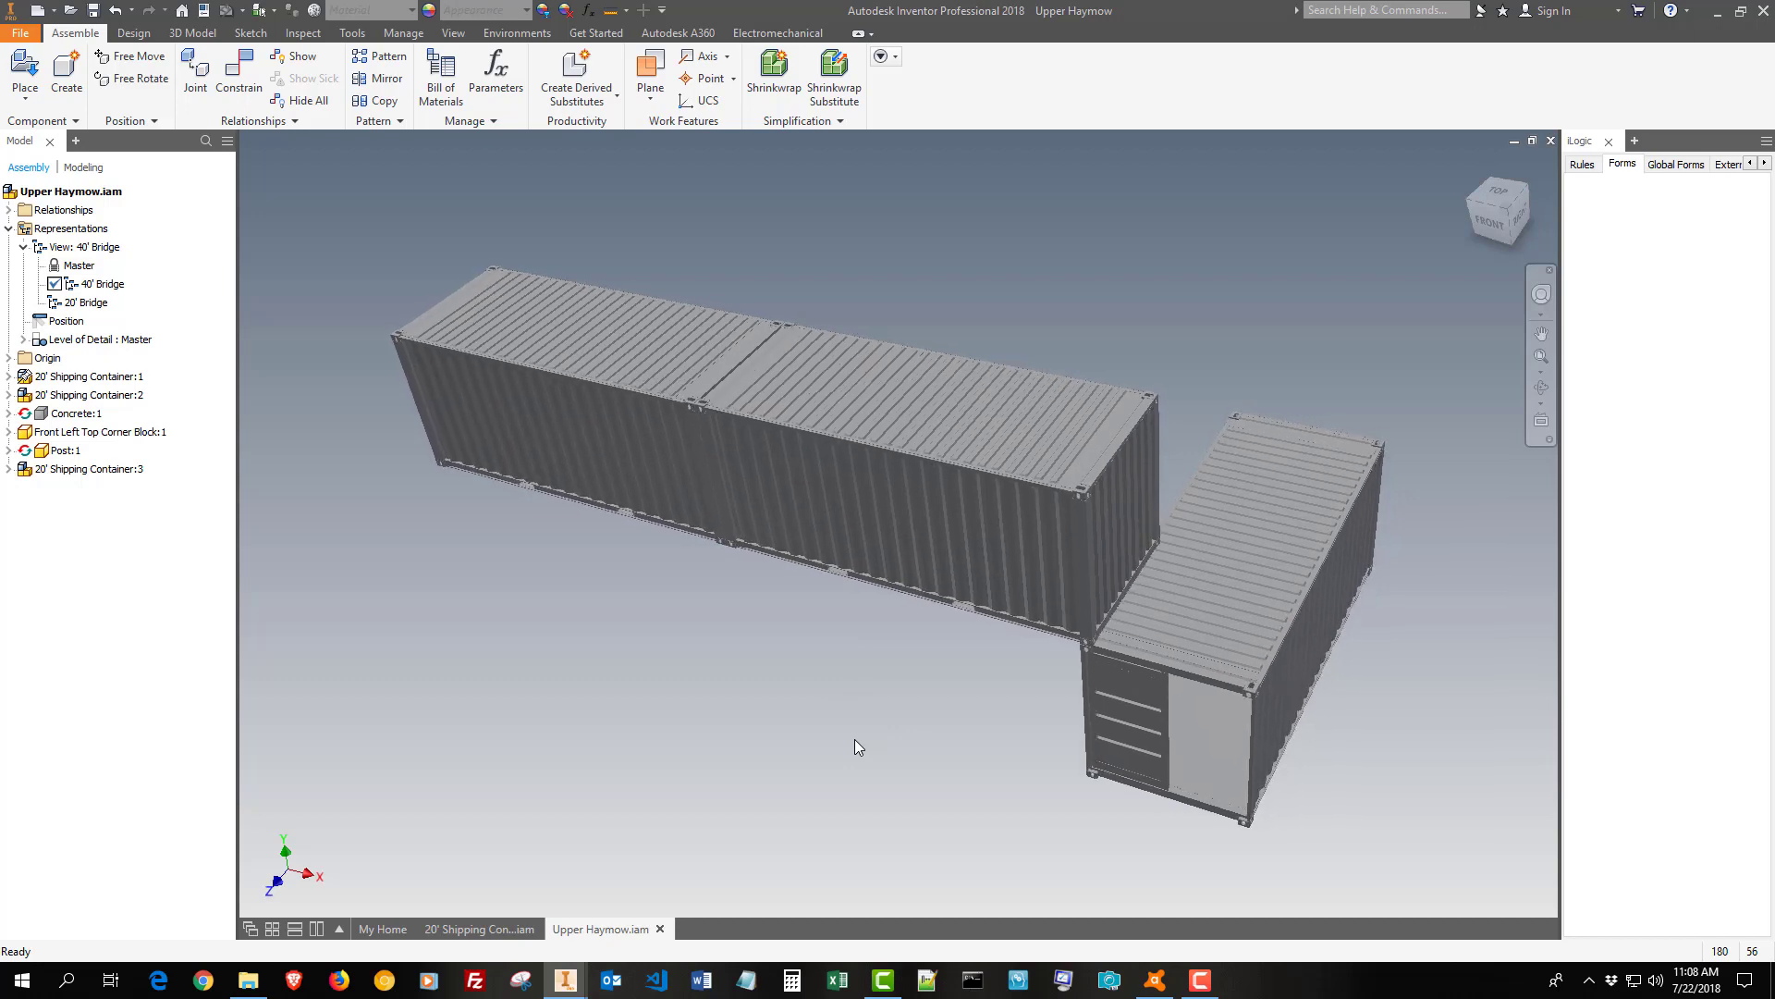
scroll(854, 747, "up", 3)
mouse_move(855, 746)
middle_mouse_down("shift")
mouse_move(1162, 799)
mouse_move(917, 663)
mouse_move(836, 642)
middle_mouse_up("shift")
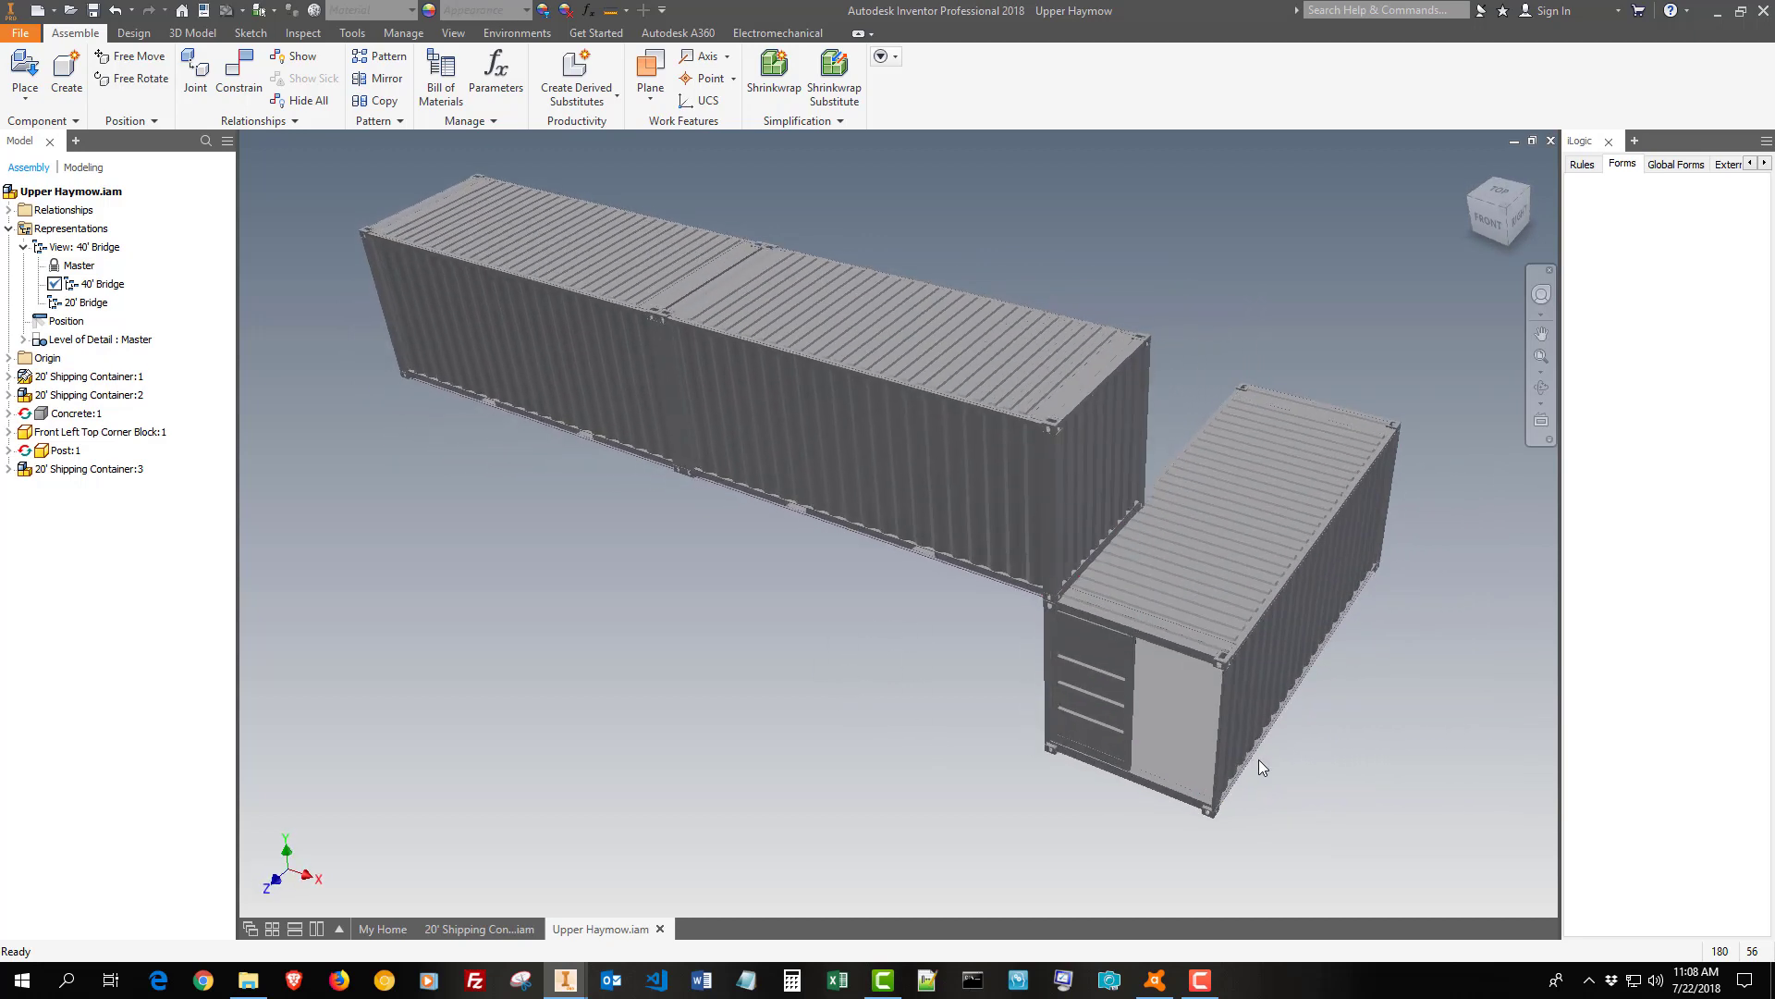
middle_click_drag(1476, 746, 1476, 746, "shift")
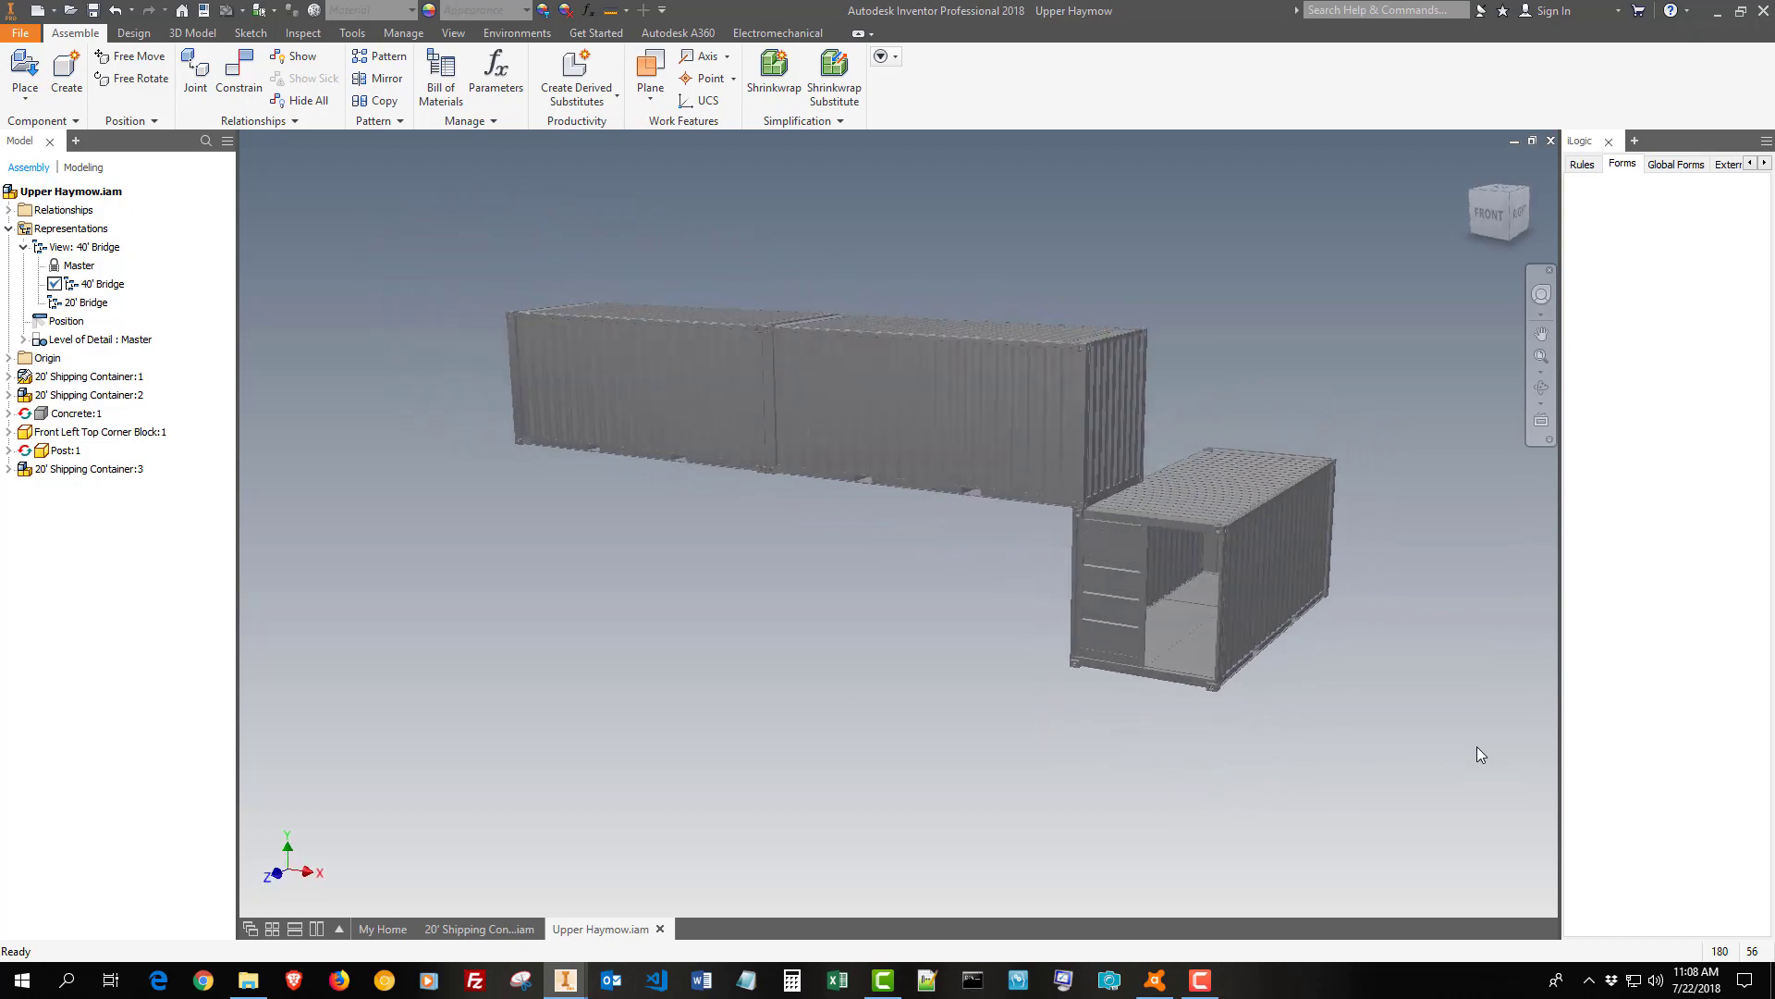
scroll(1477, 747, "down", 5)
middle_click_drag(1363, 624, 1342, 597, "shift")
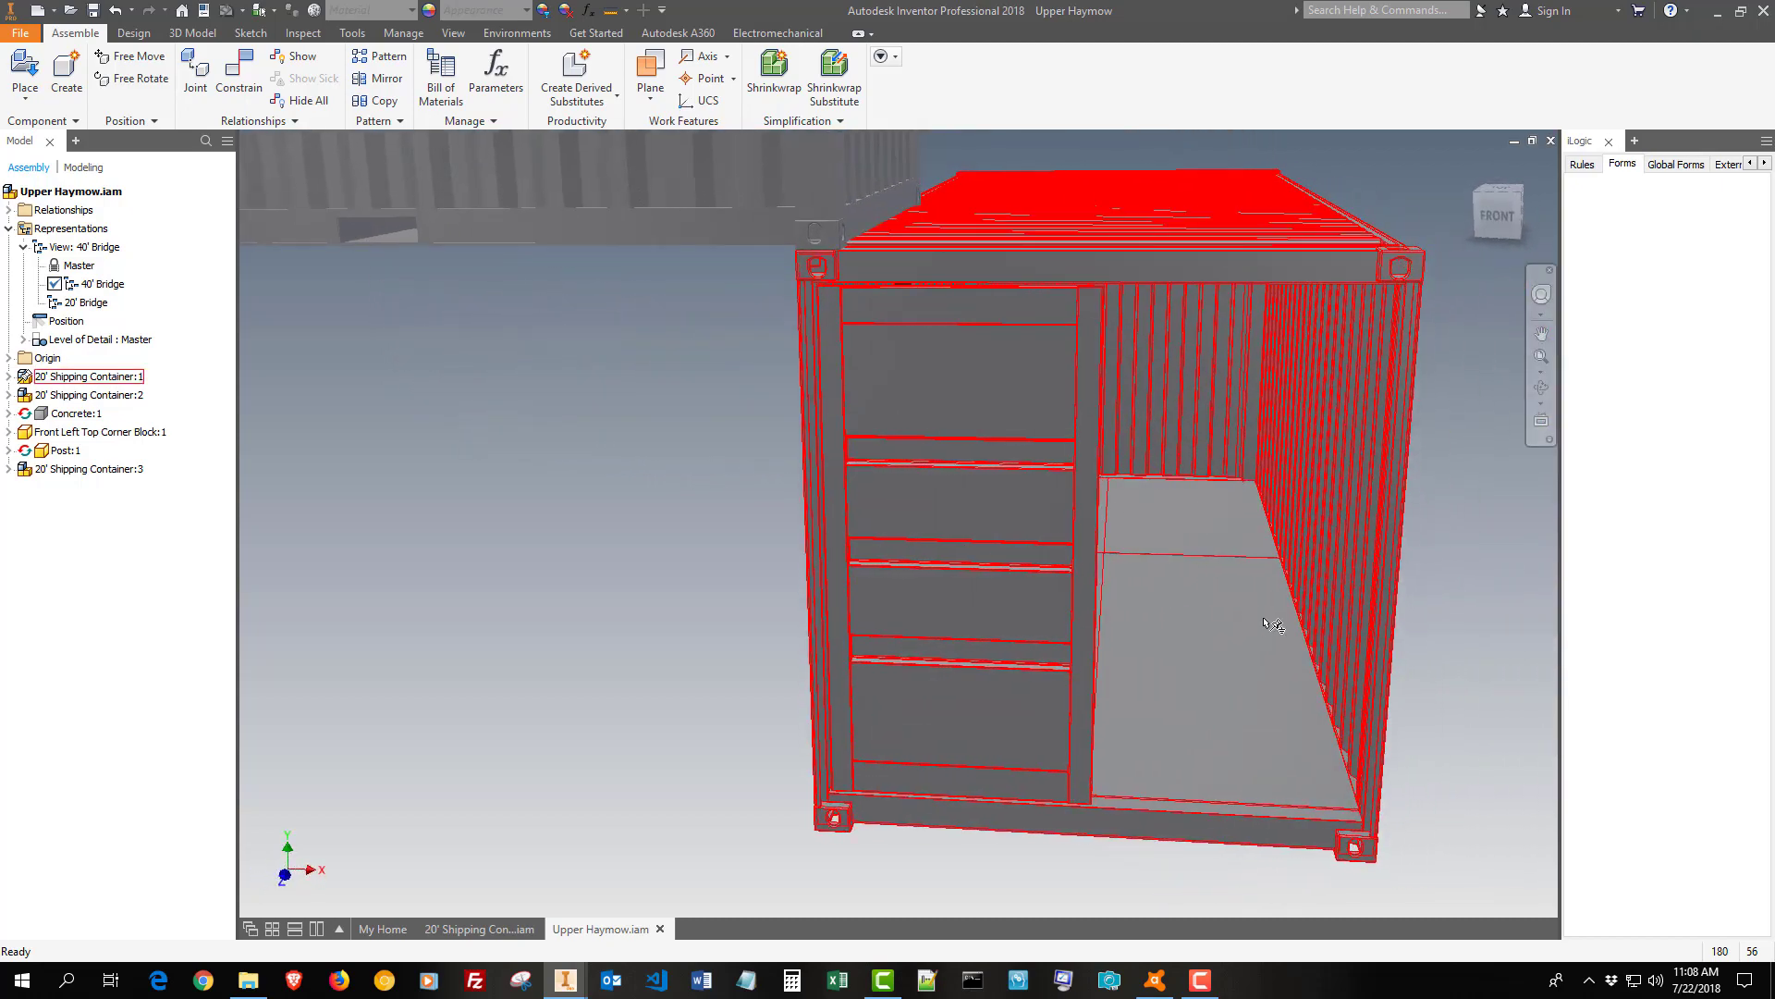
left_click(1364, 759)
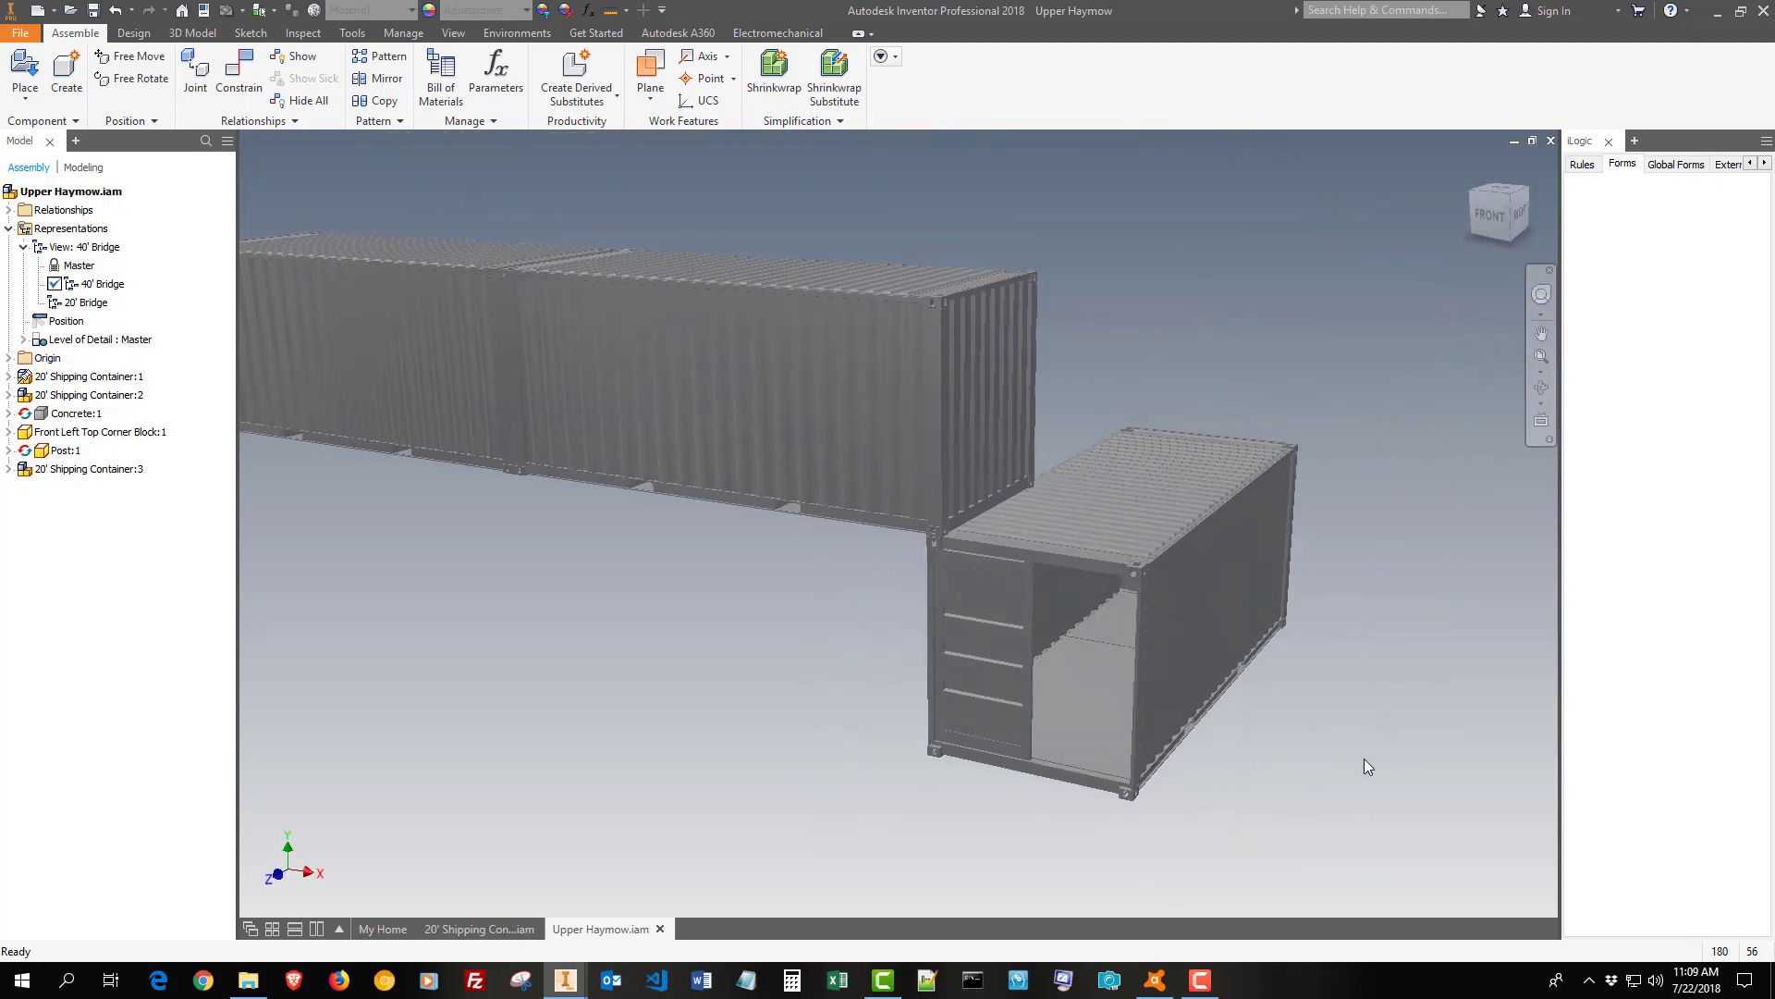